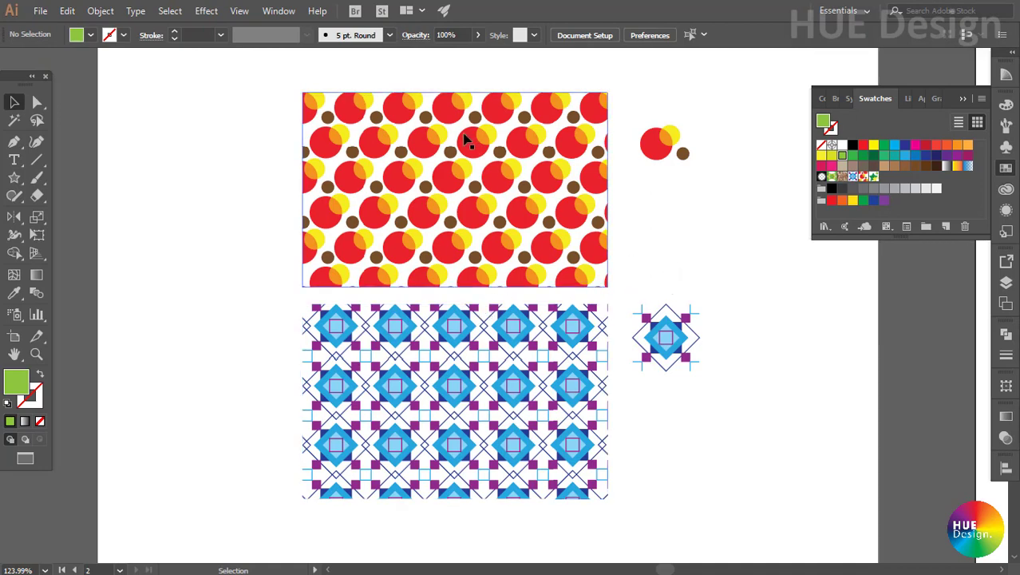
Switch from artboard 2 with the dot and diamond samples to the empty artboard 1
click(234, 158)
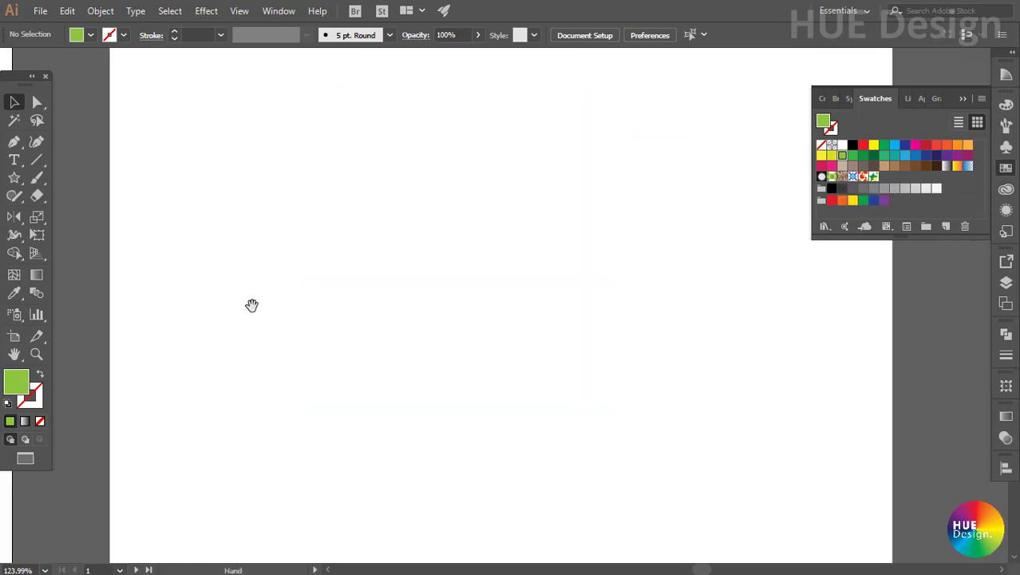
Draw a square beside the leaf sample and give it a 14 pt brown pattern stroke
drag(14, 182, 64, 177)
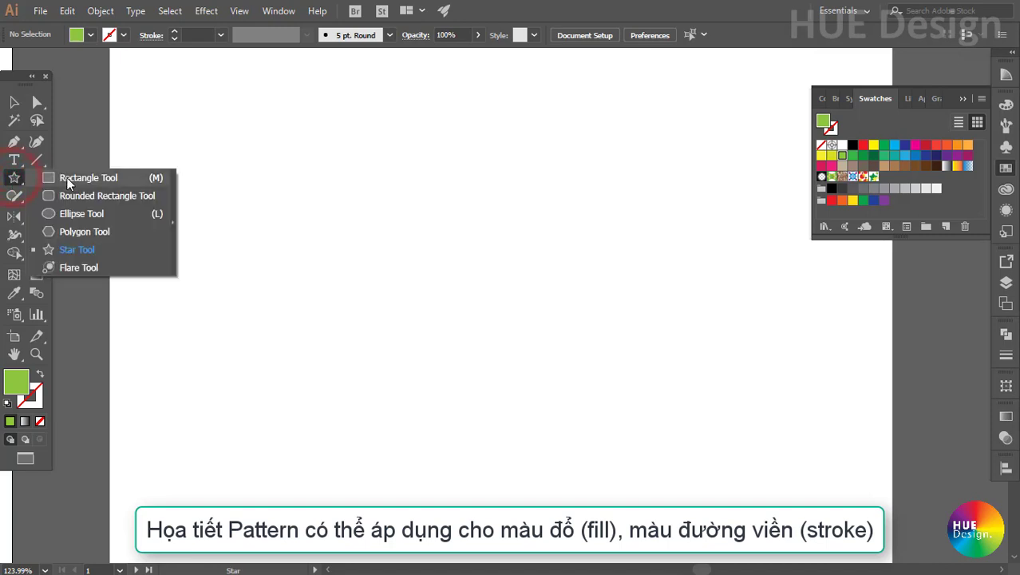
drag(241, 174, 426, 360)
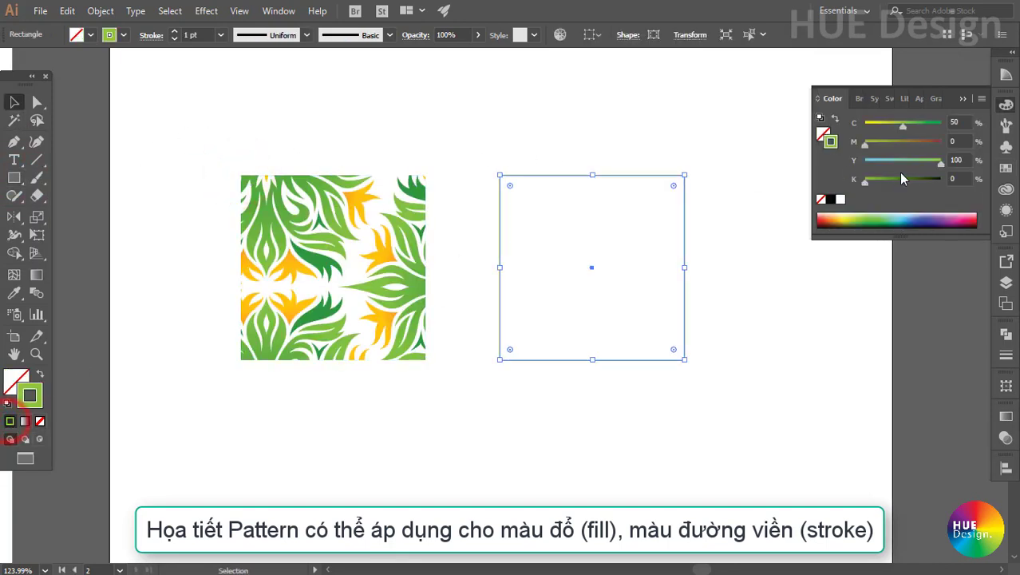
click(1006, 168)
click(842, 175)
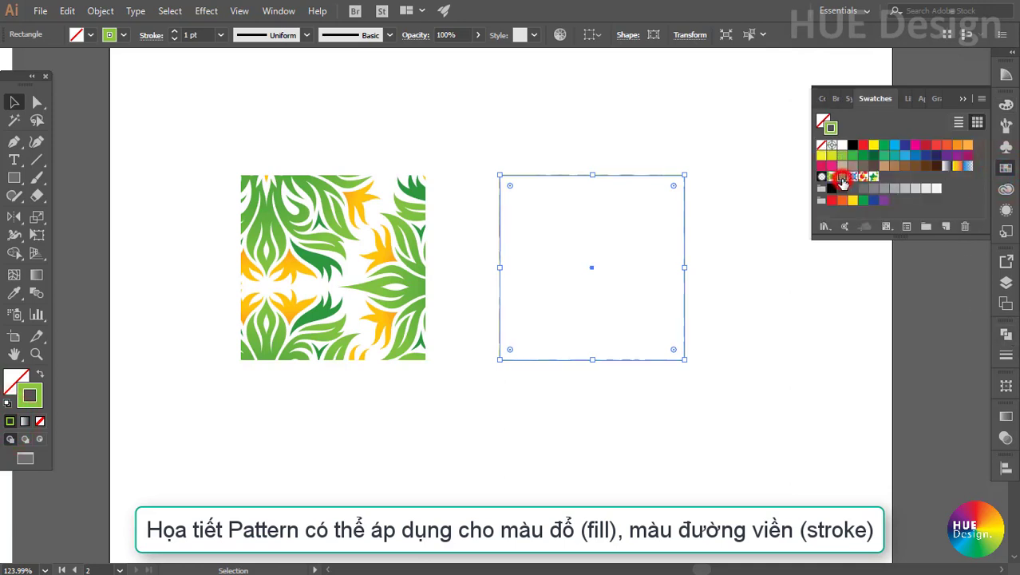
click(1006, 354)
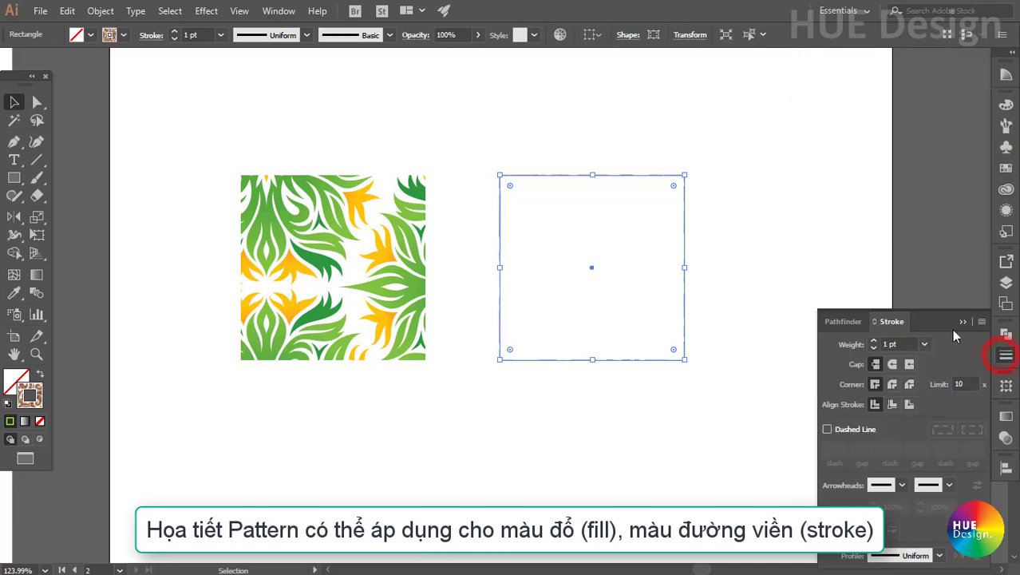
click(924, 344)
click(942, 214)
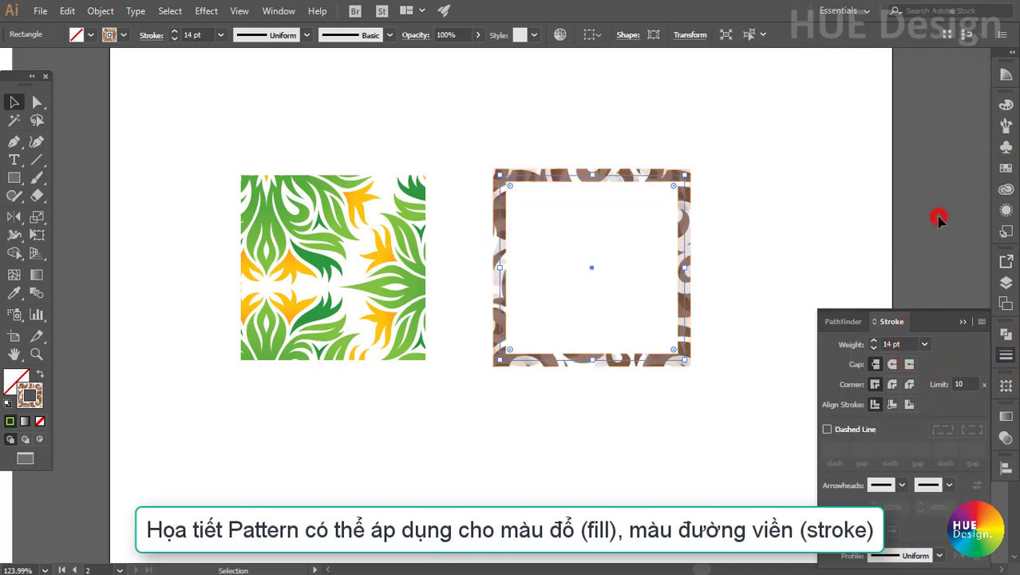
click(965, 323)
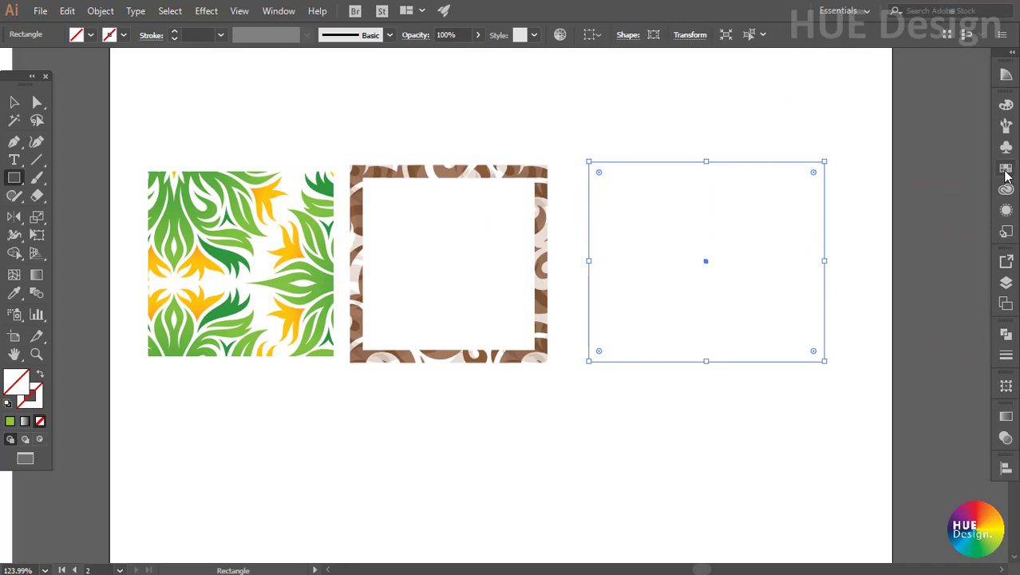
Fill the new rectangle with the red and yellow dot pattern swatch
click(1006, 168)
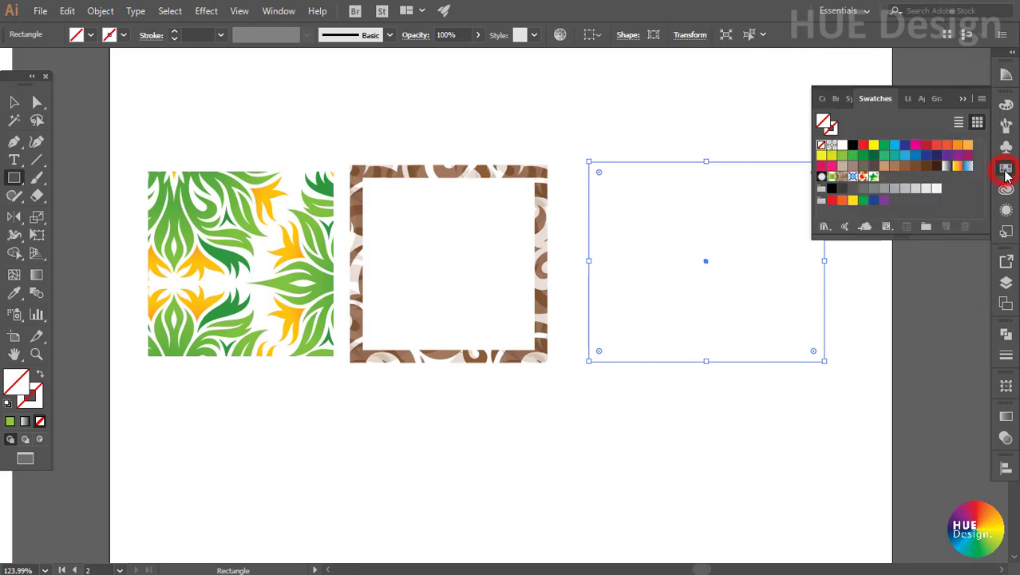
click(861, 176)
click(965, 99)
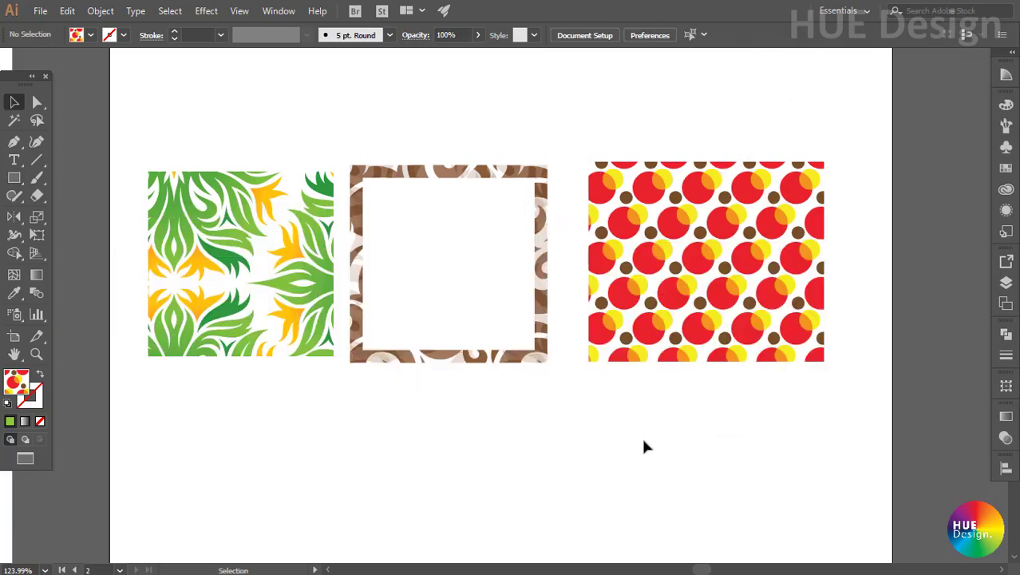
Marquee-select the three pattern samples and delete them
click(581, 401)
mouse_move(250, 156)
mouse_down()
mouse_move(625, 372)
mouse_move(728, 405)
mouse_up()
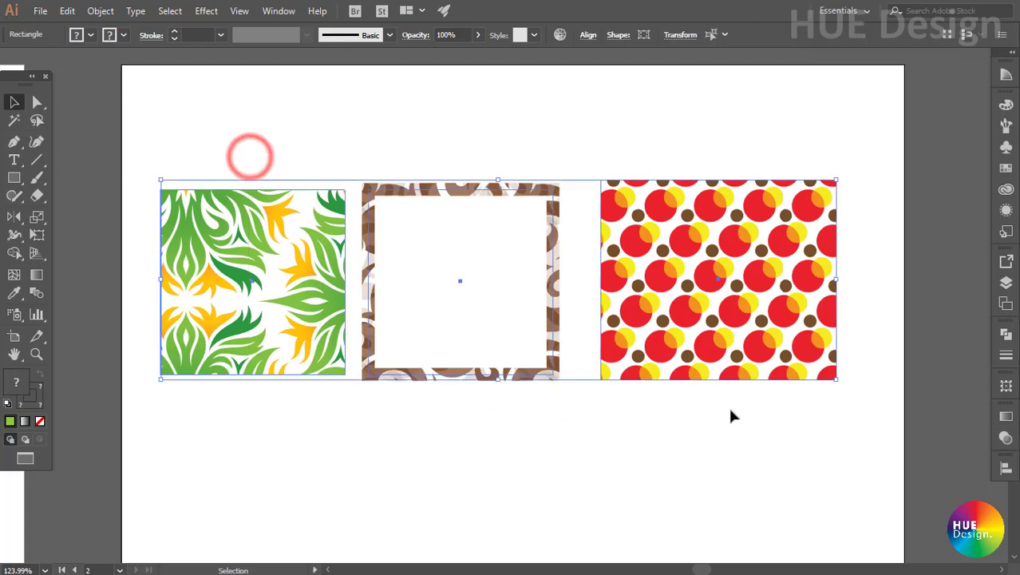
key(Delete)
Draw stars with the Star Tool, duplicating and shrinking a copy
click(13, 177)
click(56, 249)
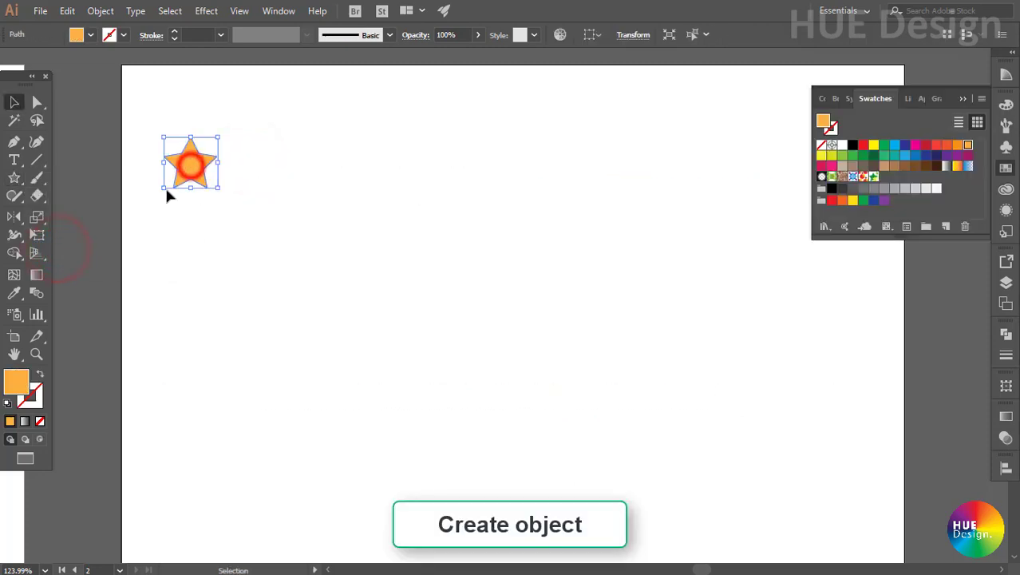
mouse_move(189, 163)
mouse_down()
mouse_move(213, 162)
mouse_move(216, 152)
mouse_move(198, 167)
mouse_move(231, 140)
mouse_move(236, 180)
mouse_move(248, 186)
mouse_up()
Colour the stars yellow, magenta, blue and dark red, then select the whole cluster
click(873, 145)
click(916, 145)
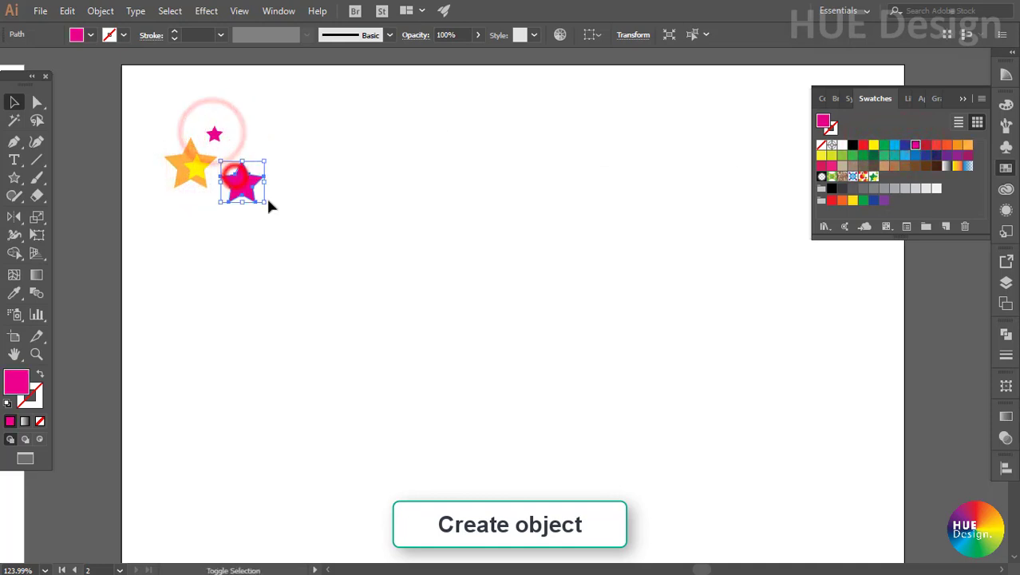
click(894, 144)
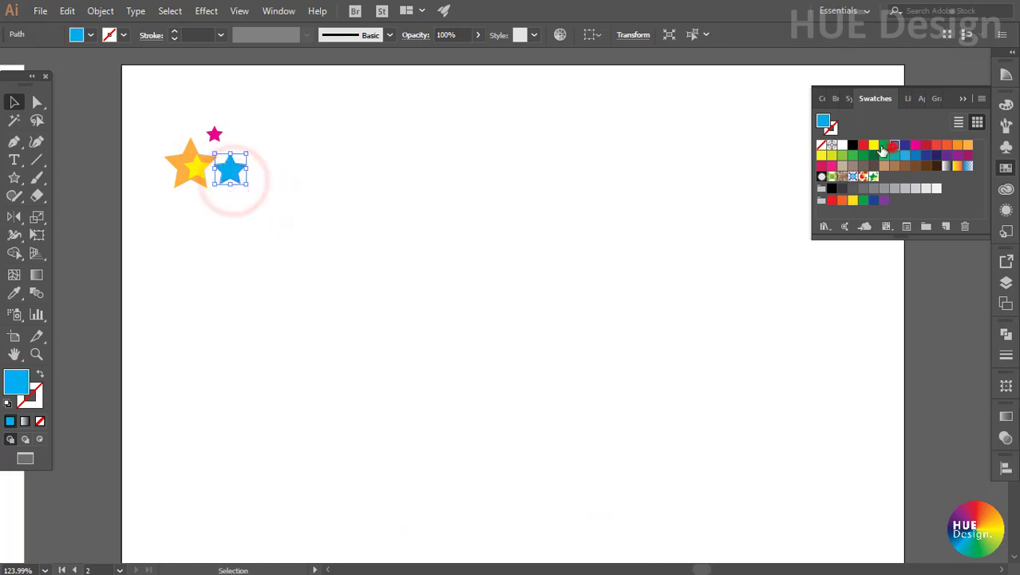
click(926, 144)
click(355, 195)
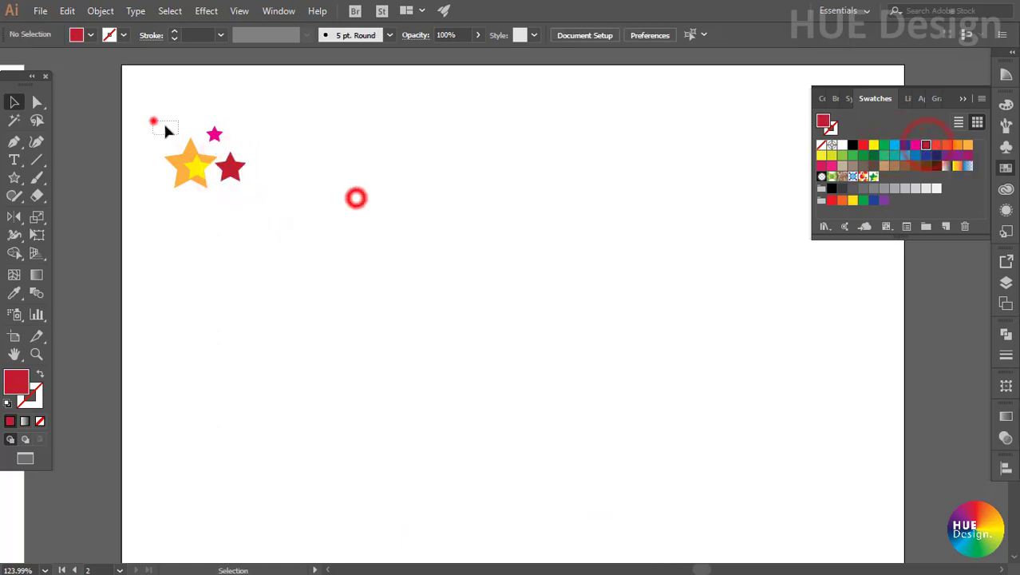
drag(153, 119, 244, 187)
mouse_move(156, 114)
mouse_down()
mouse_move(212, 188)
mouse_move(258, 204)
mouse_up()
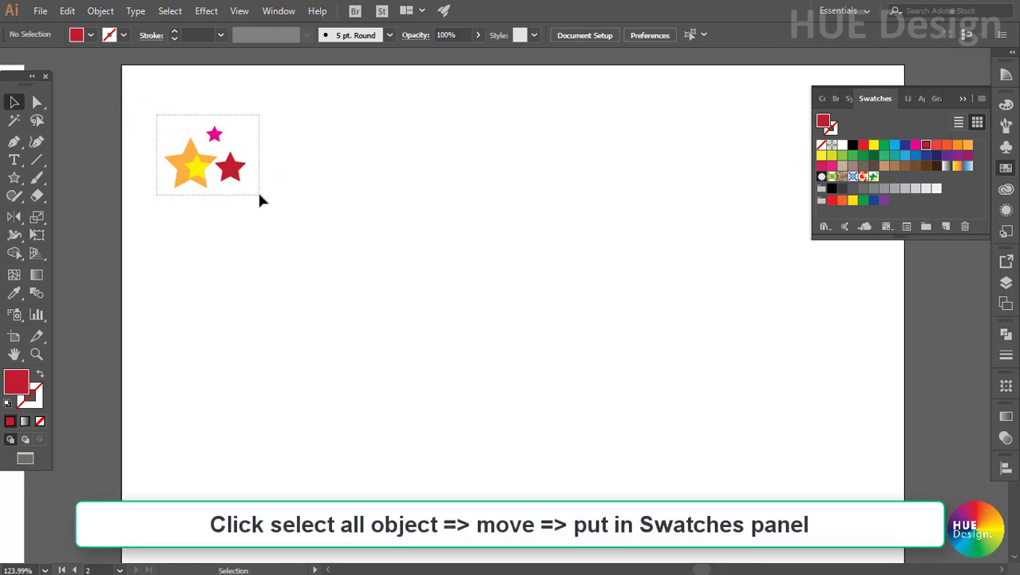
Drag the star cluster into the Swatches panel to save it as a pattern swatch
mouse_move(258, 203)
mouse_down()
mouse_move(257, 190)
mouse_move(566, 214)
mouse_move(877, 193)
mouse_up()
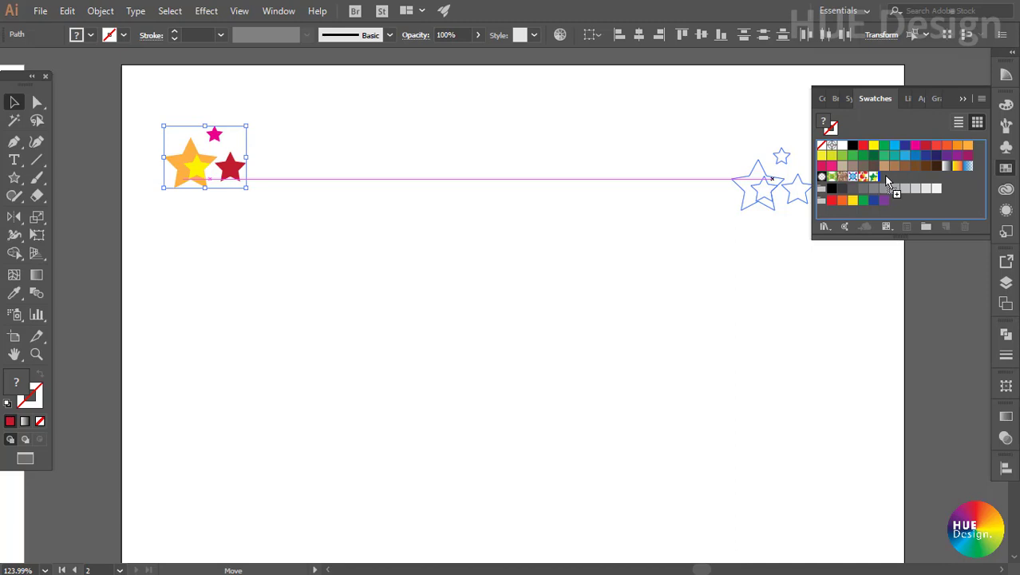
drag(887, 180, 888, 182)
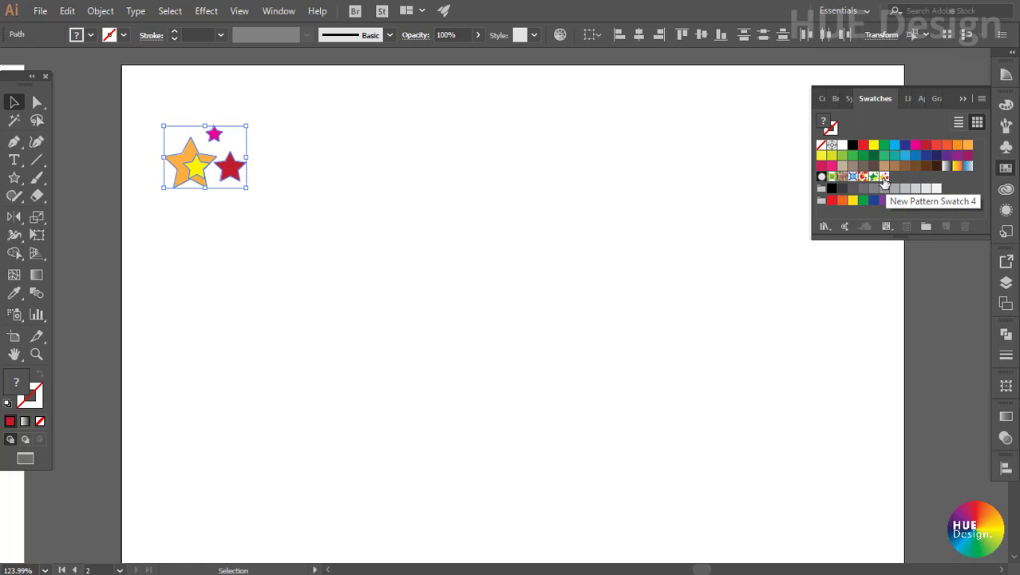
click(310, 266)
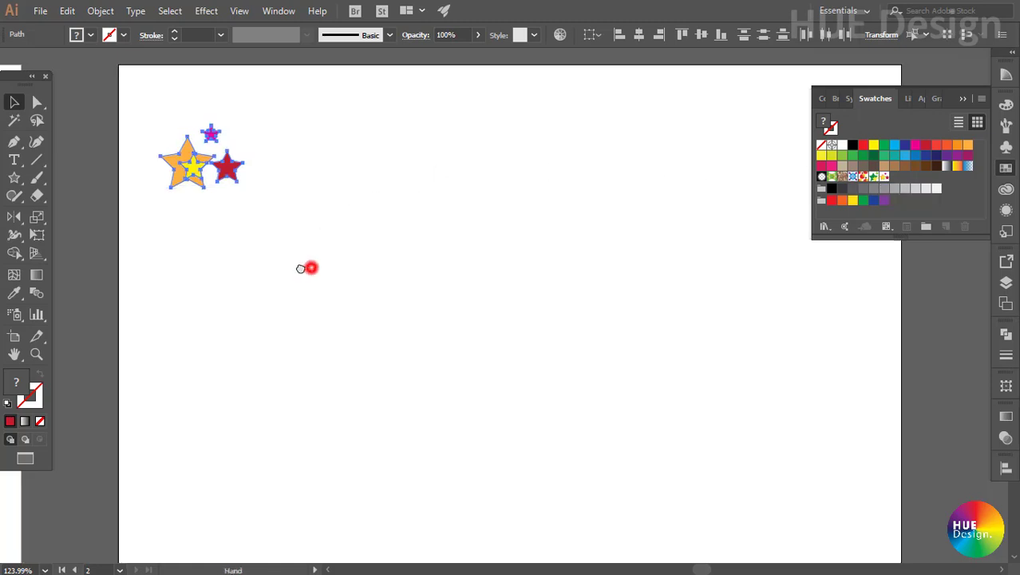
click(276, 265)
Draw a large rectangle beside the stars and fill it with the new star pattern
click(14, 177)
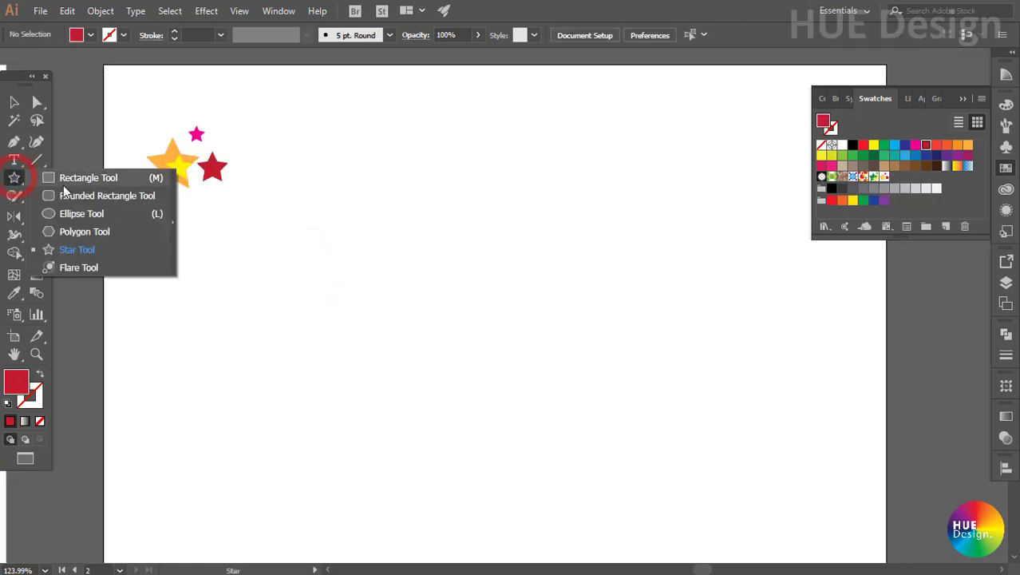
click(68, 179)
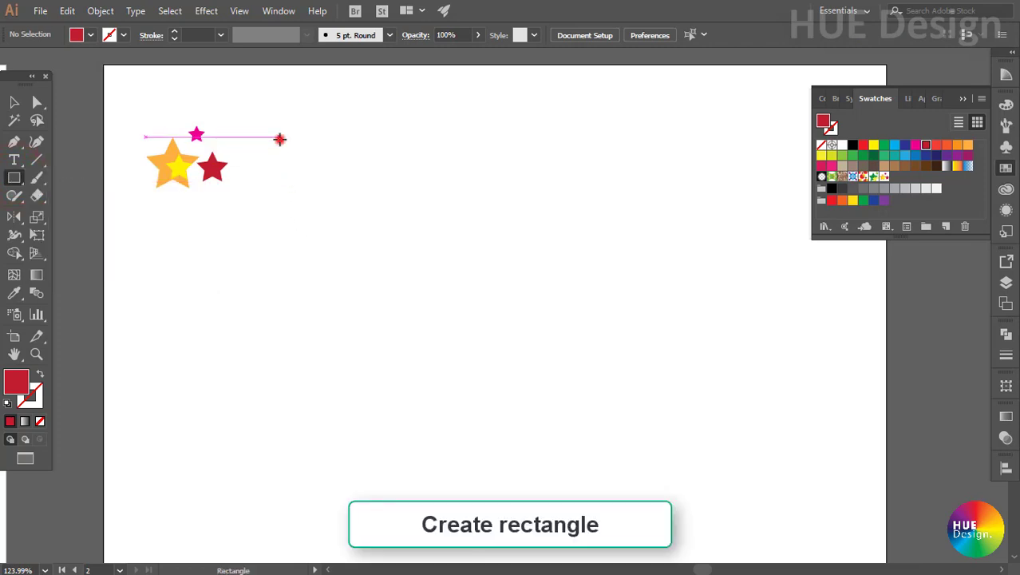
drag(280, 139, 571, 408)
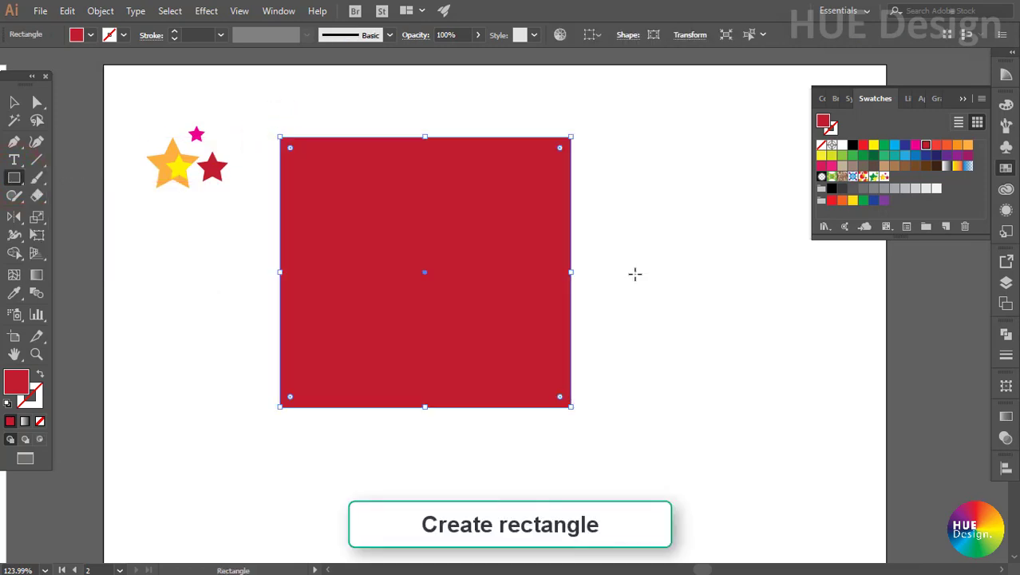
click(883, 178)
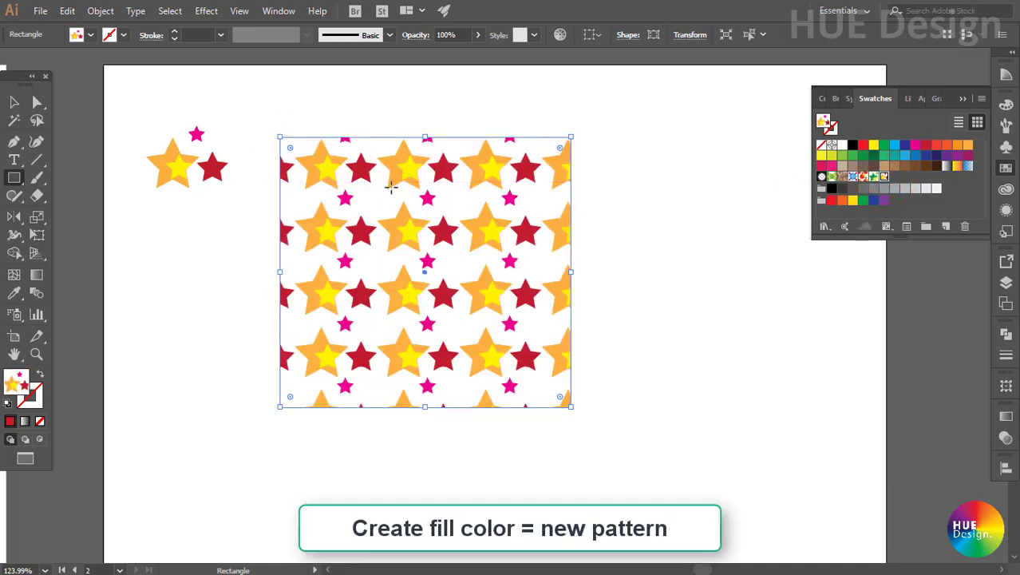
click(13, 103)
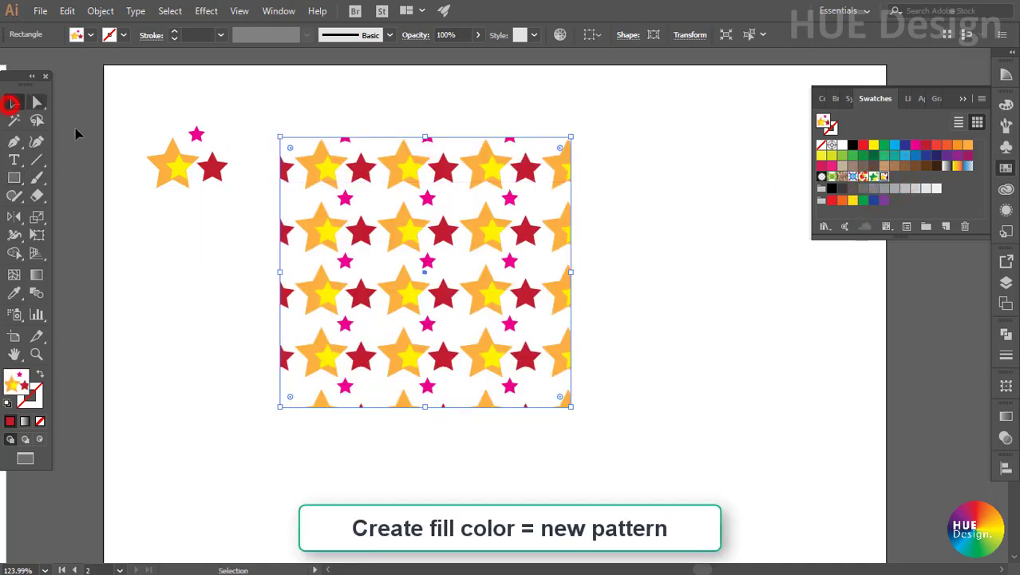
click(171, 257)
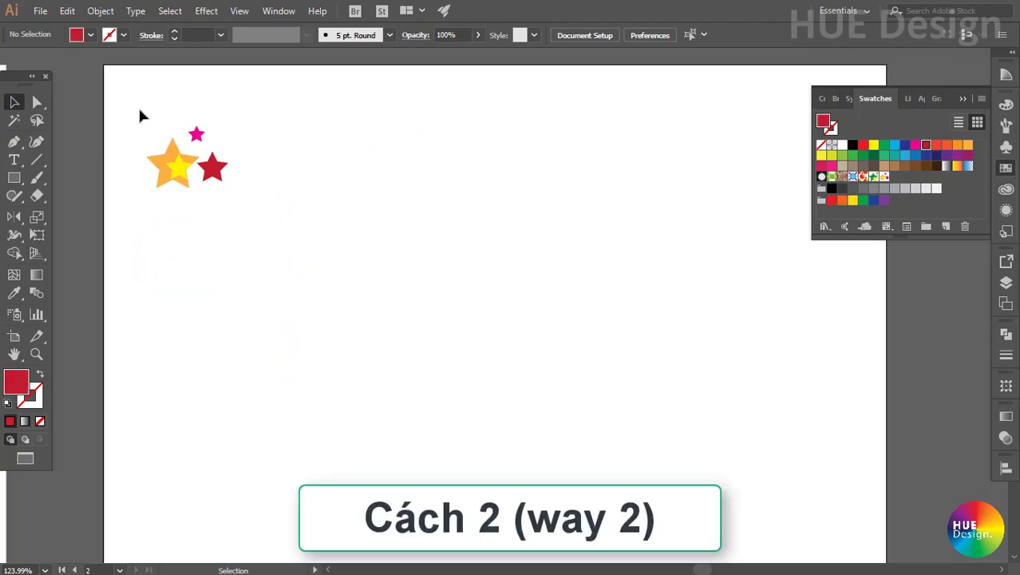
Make a pattern from the selected stars via Object > Pattern > Make and move Pattern Options aside
drag(140, 110, 233, 199)
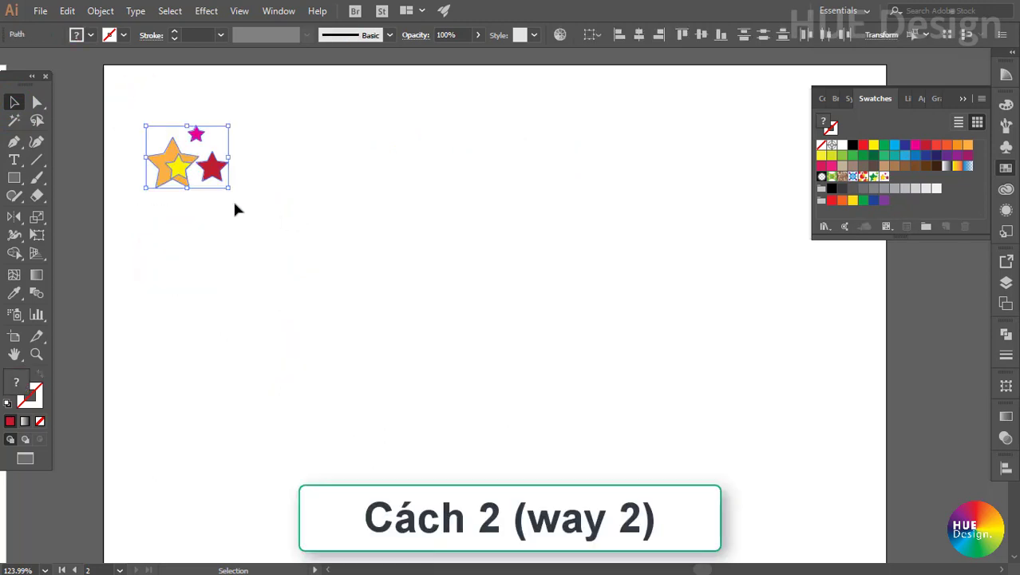
click(97, 12)
mouse_move(160, 366)
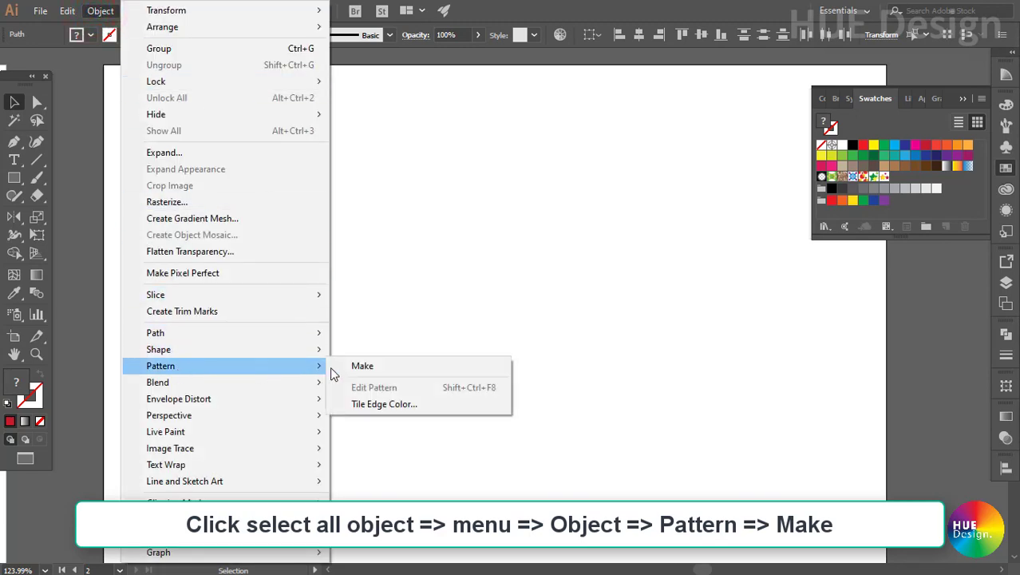
click(355, 367)
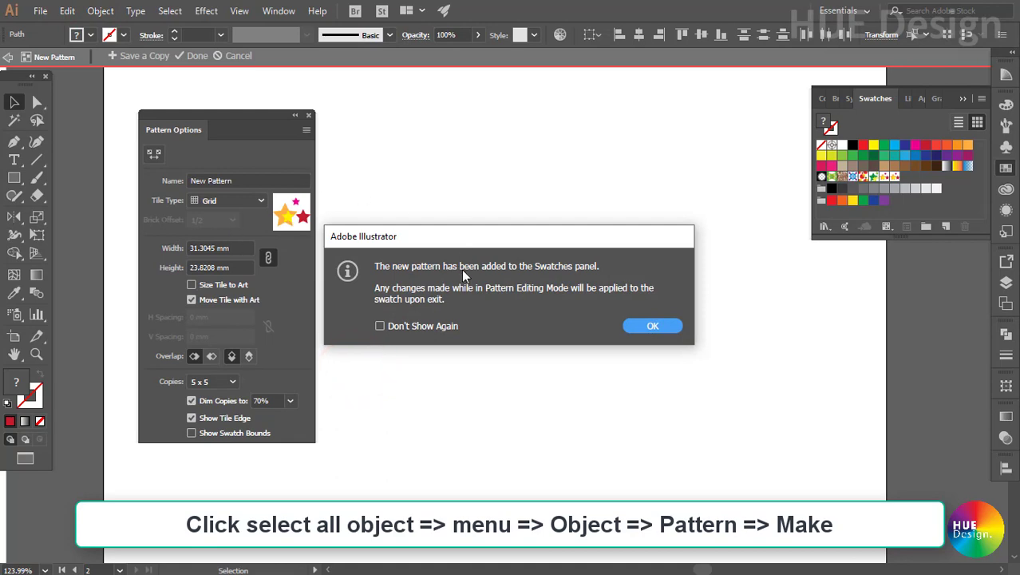
click(643, 325)
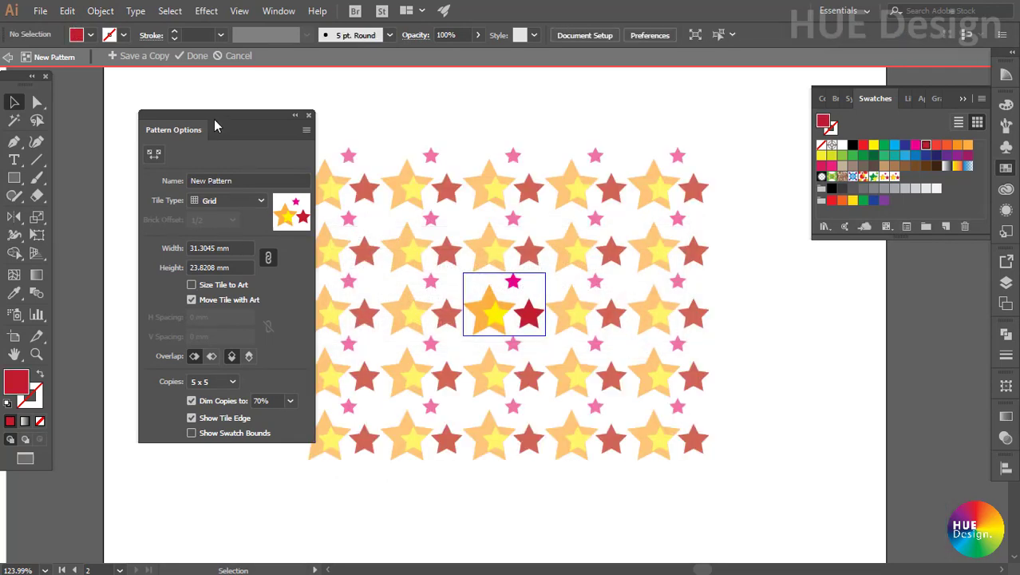
drag(223, 120, 205, 143)
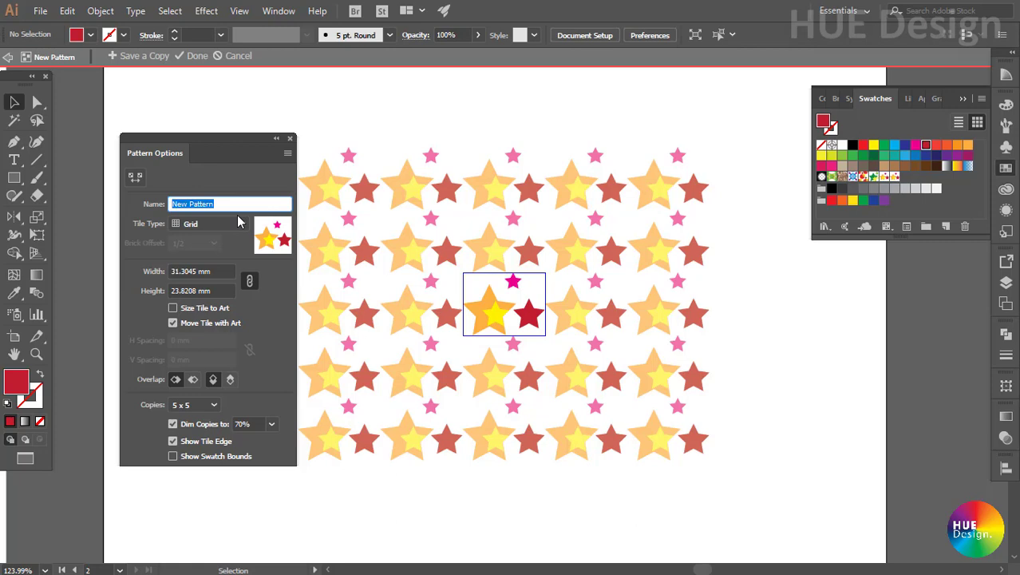
Enter 'ngoi sao' as the pattern name and show the Tile Type choices
text(ngoi sao)
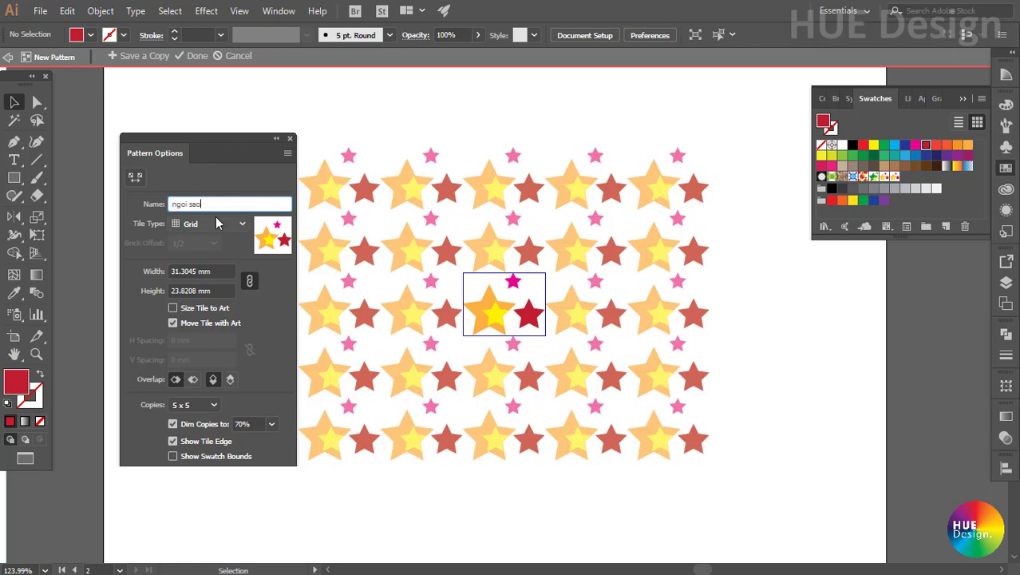
click(218, 224)
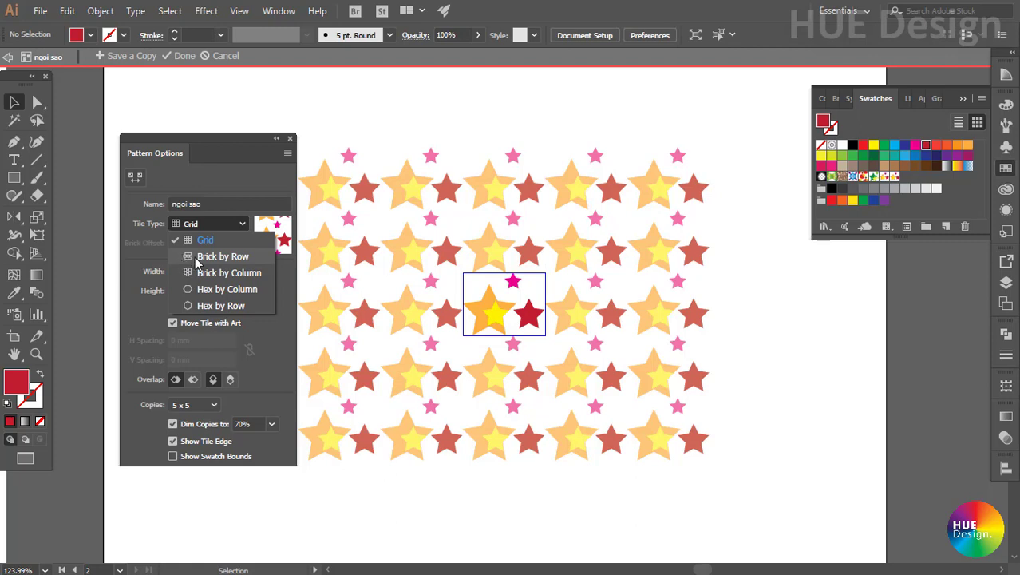
click(183, 259)
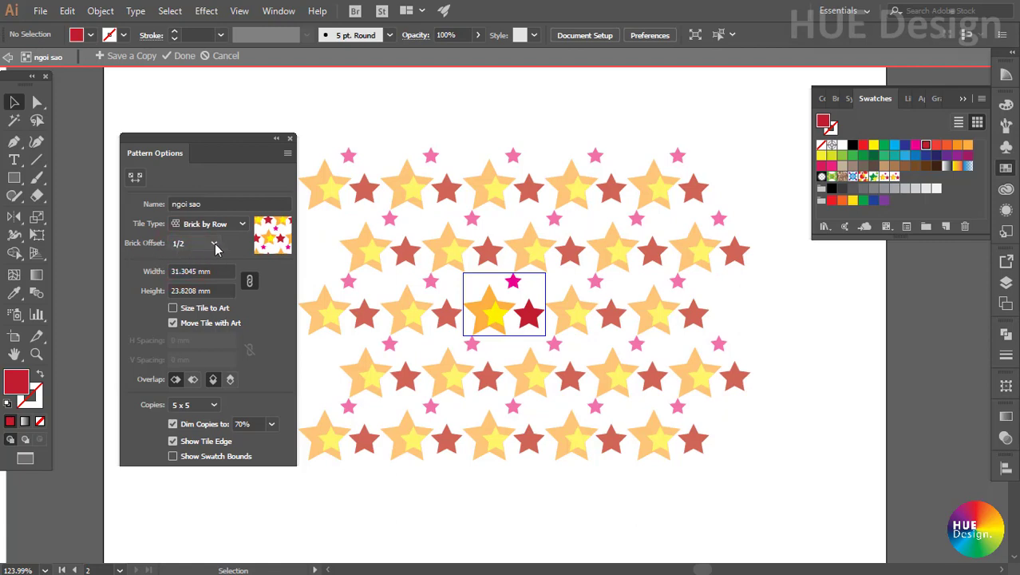
click(214, 243)
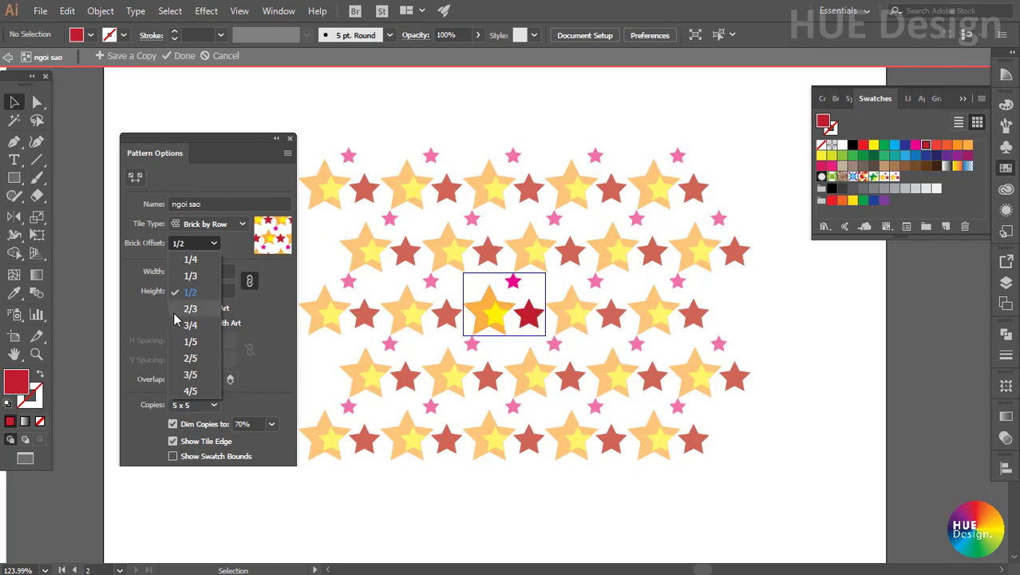
click(176, 313)
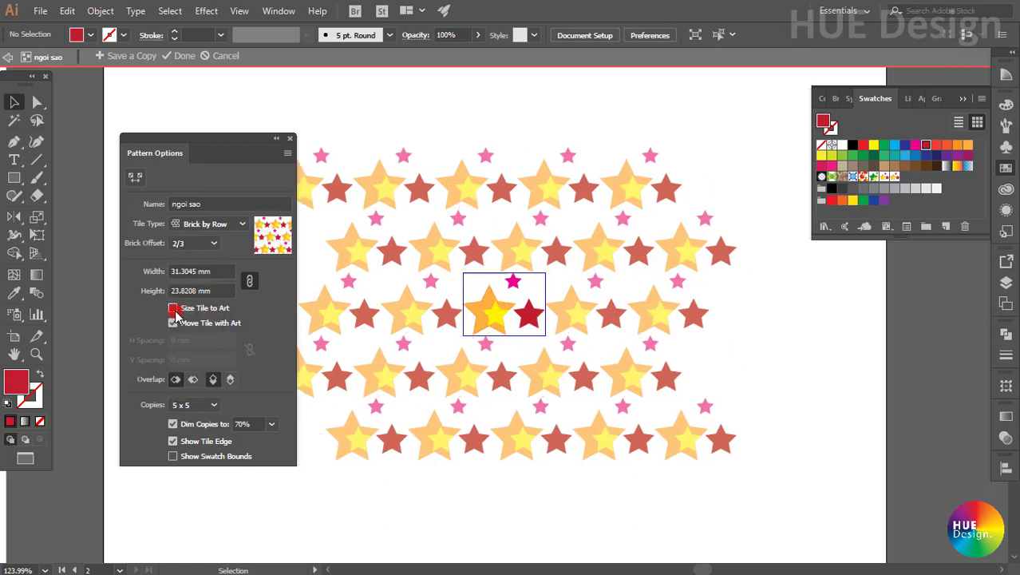
click(220, 247)
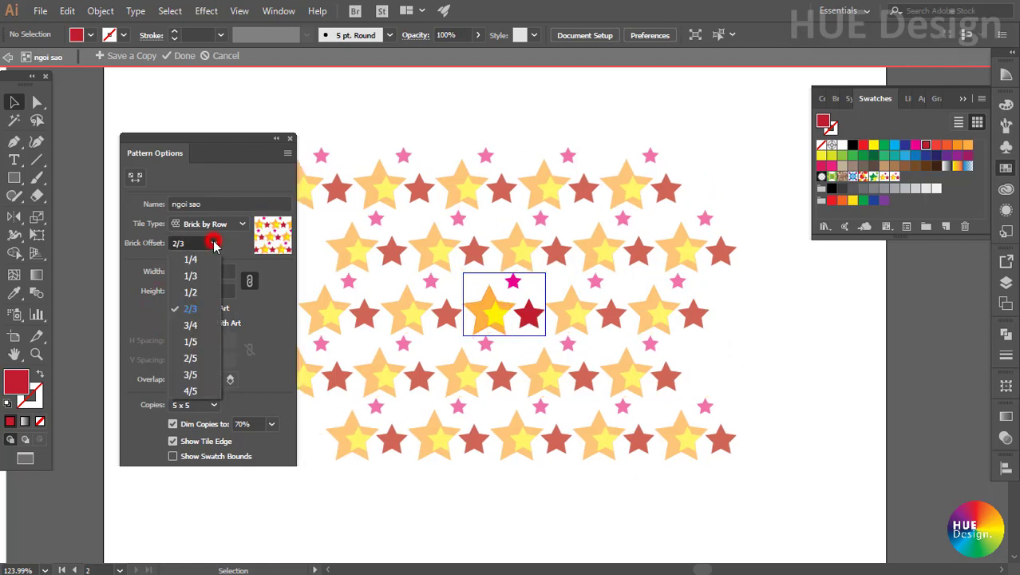
click(194, 333)
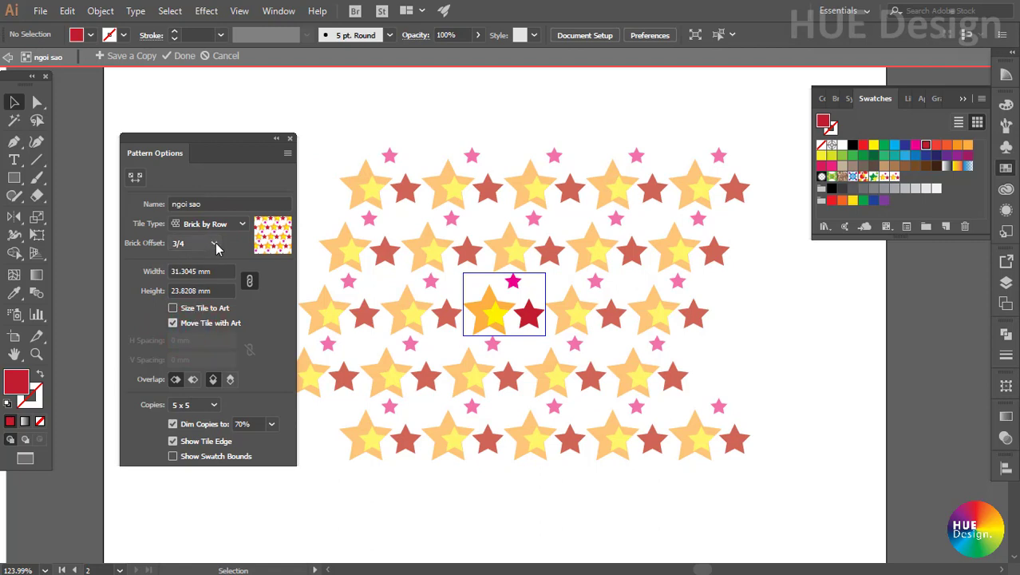
click(215, 246)
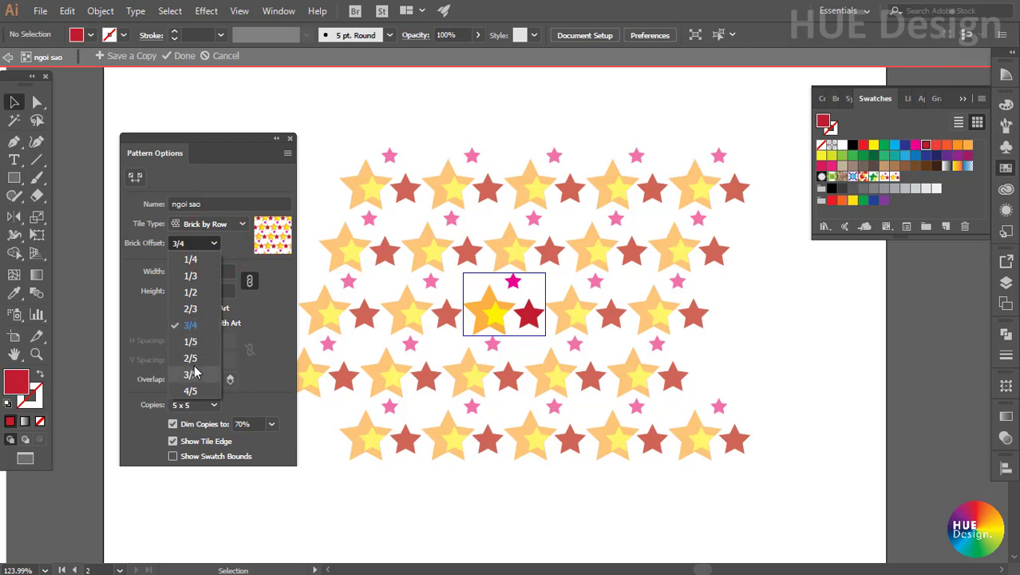
click(194, 293)
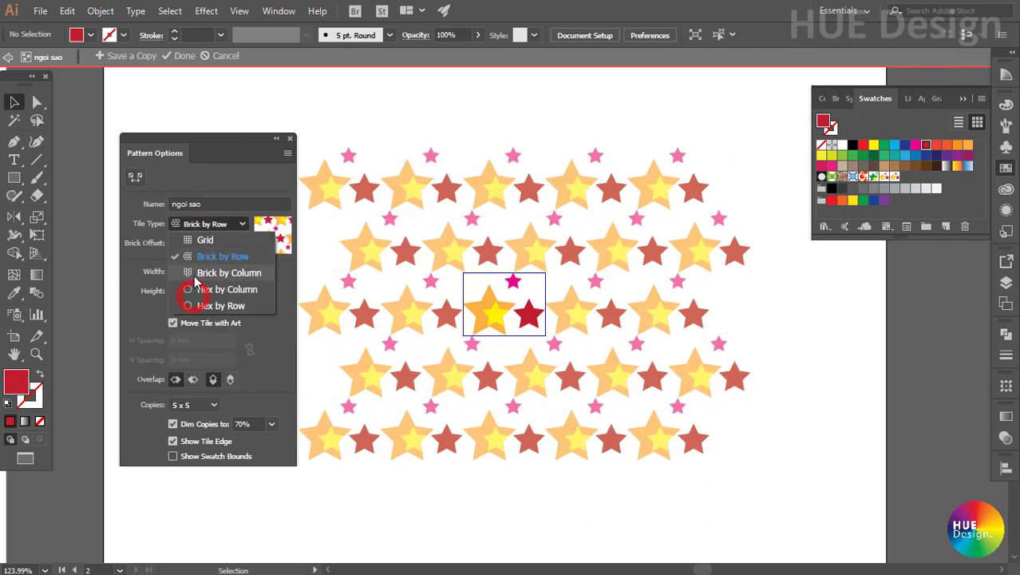
click(196, 273)
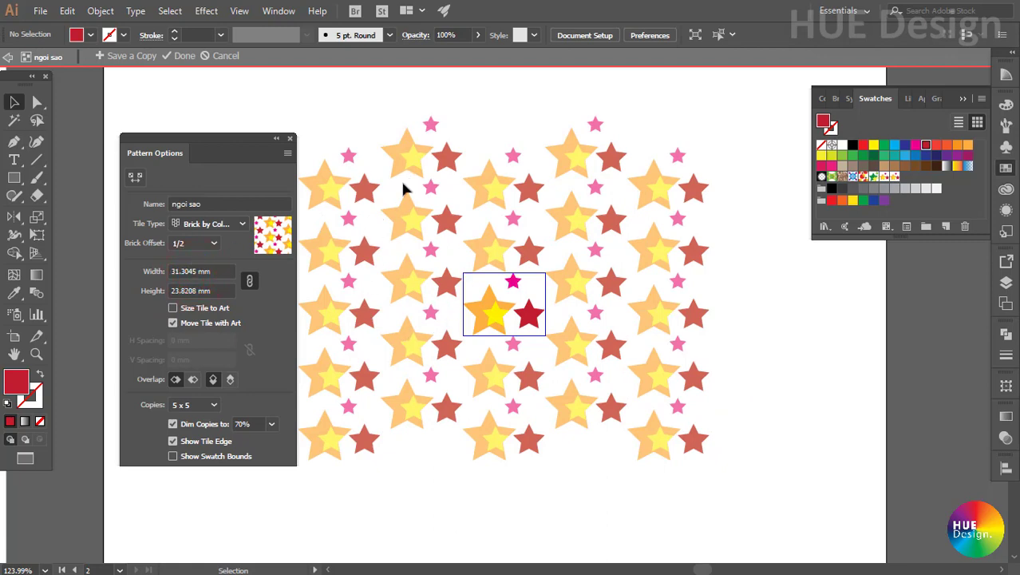
click(240, 224)
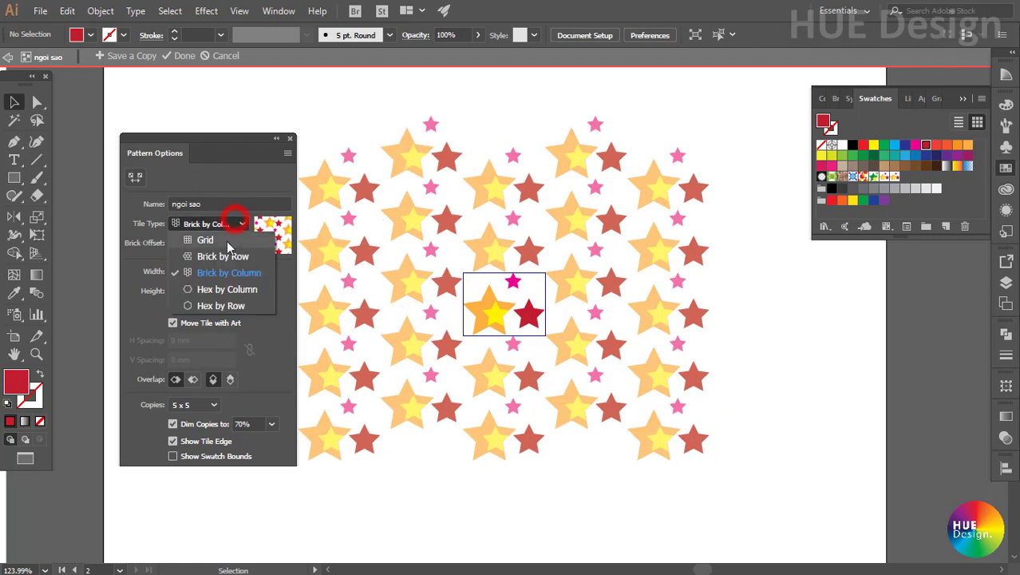
click(216, 291)
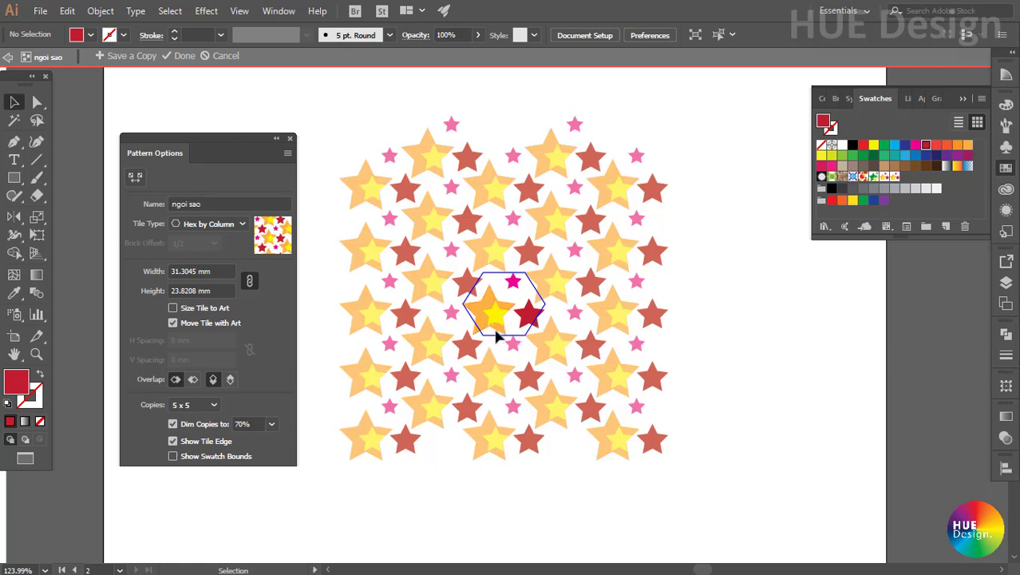
click(226, 224)
click(219, 306)
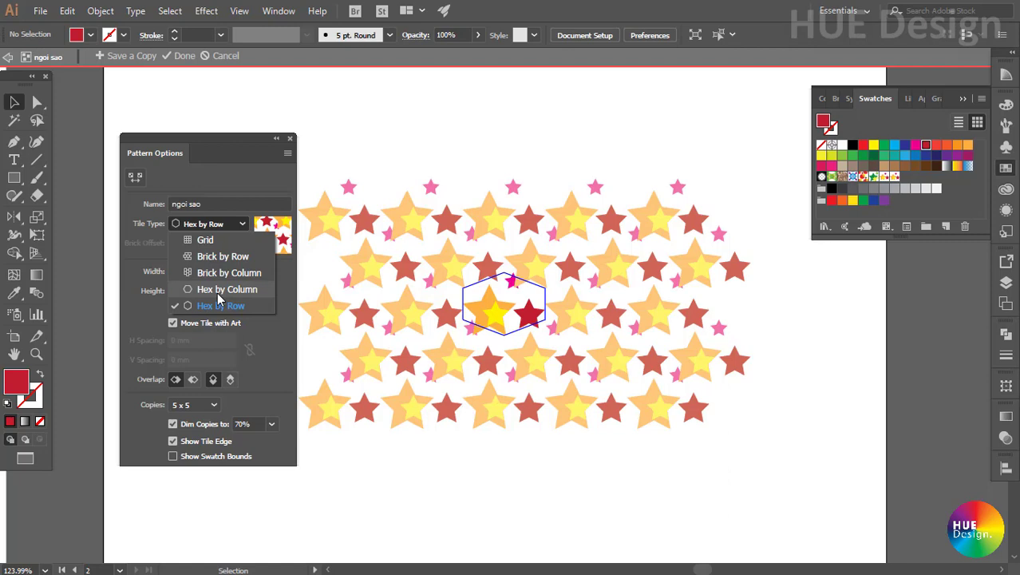
click(217, 292)
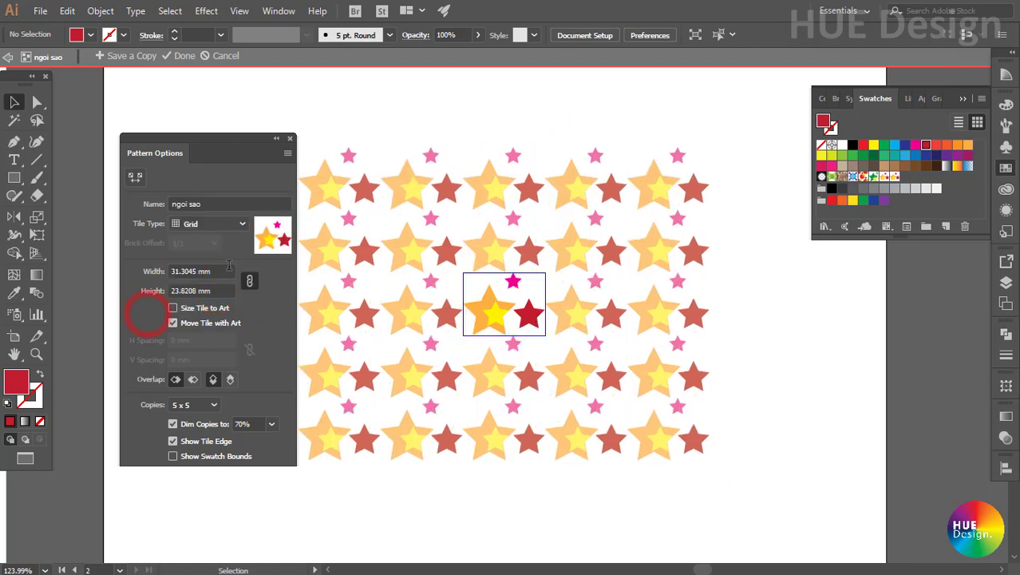
click(223, 272)
double_click(217, 272)
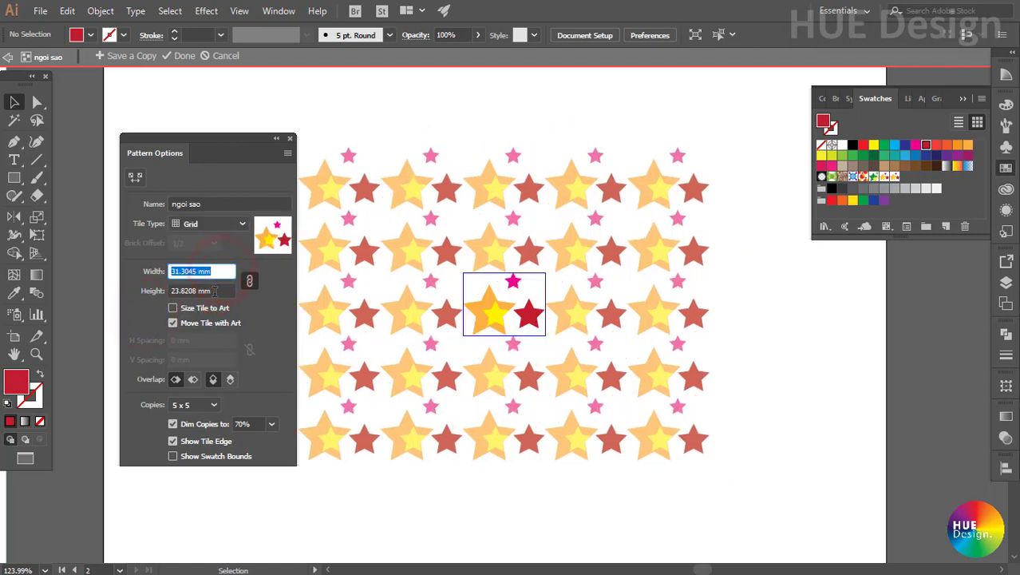
double_click(214, 292)
double_click(226, 271)
click(222, 291)
double_click(223, 291)
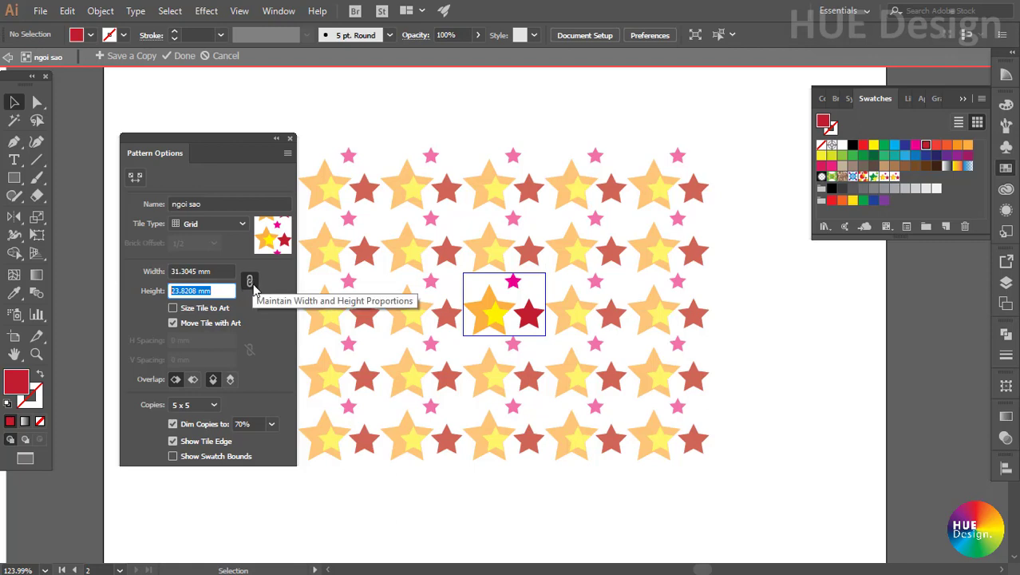
click(249, 281)
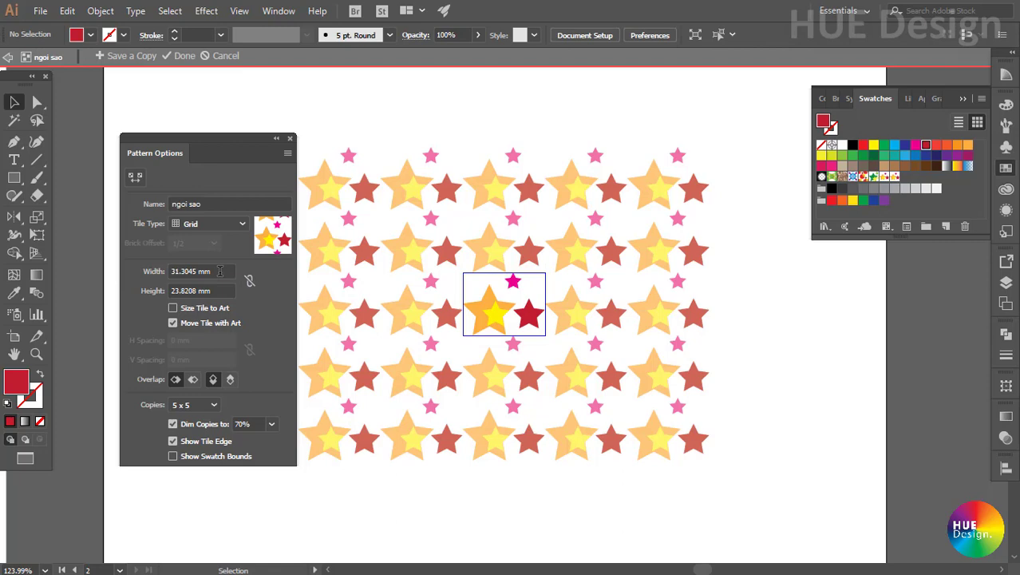
click(220, 271)
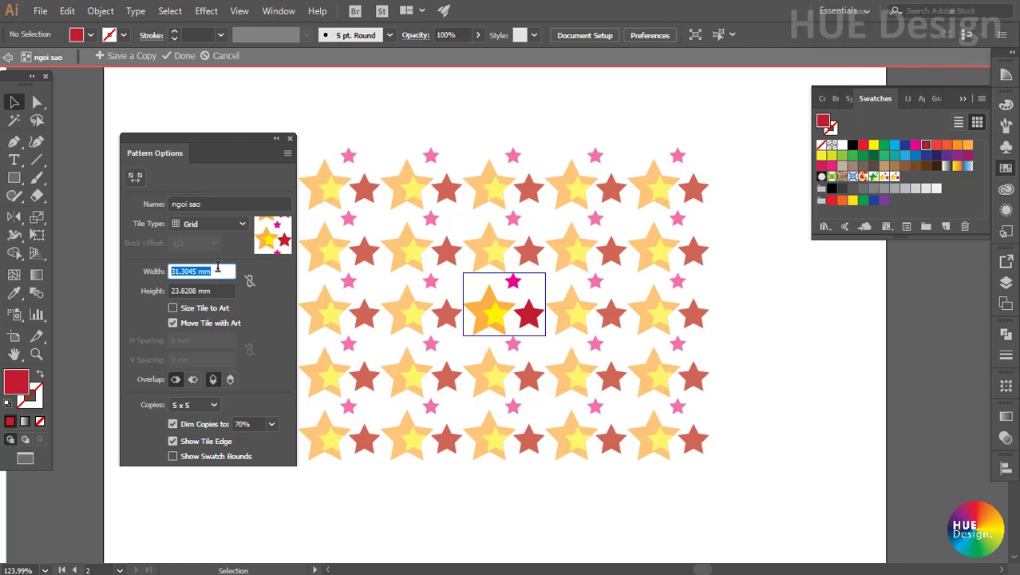
text(25)
click(256, 315)
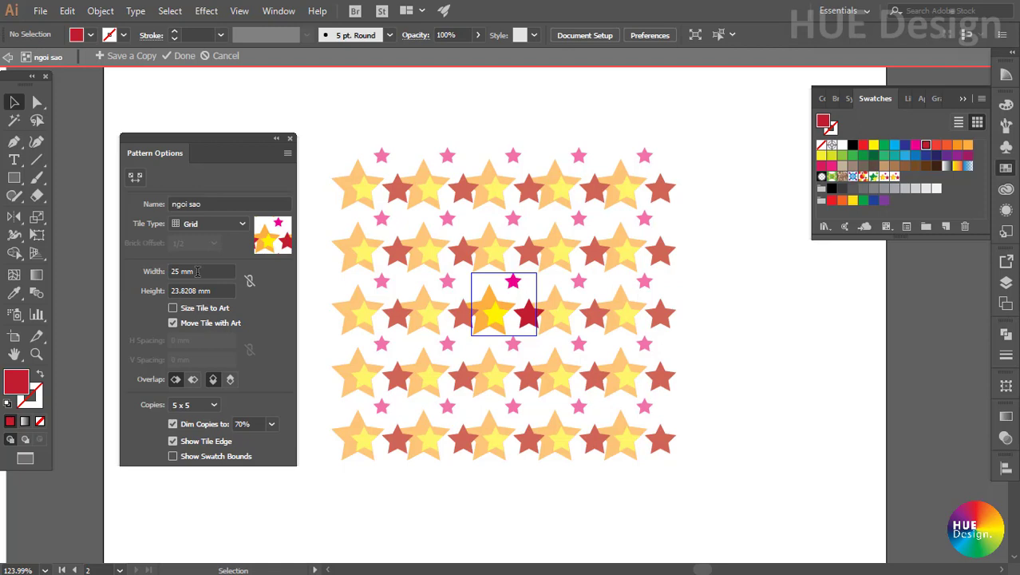
key(ctrl+z)
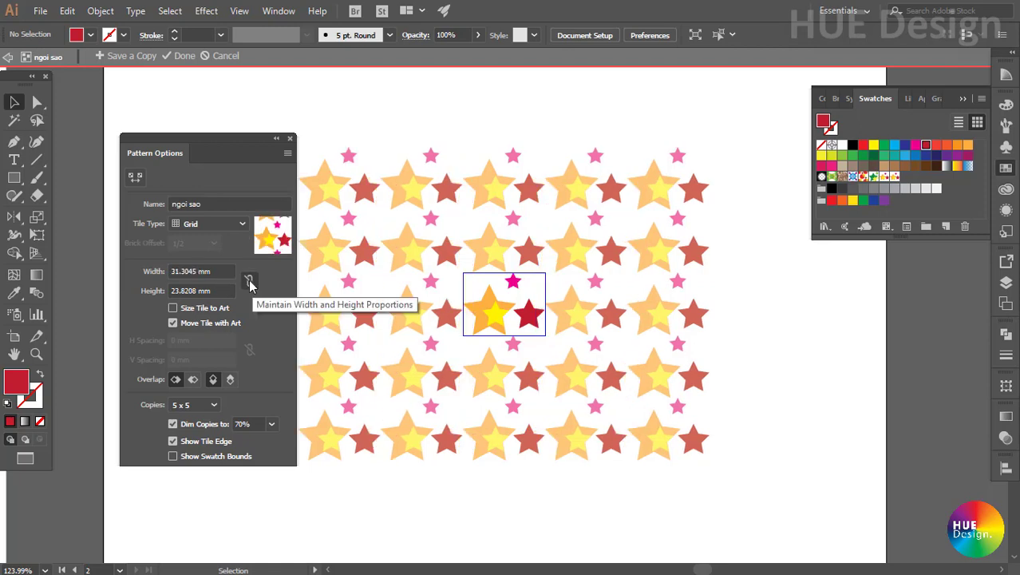
click(249, 281)
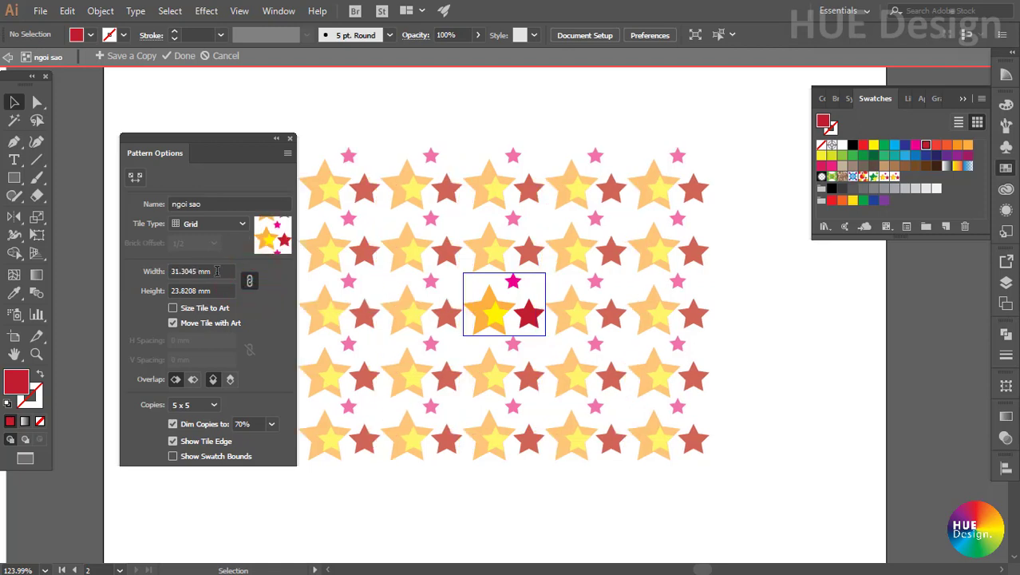
drag(217, 271, 120, 268)
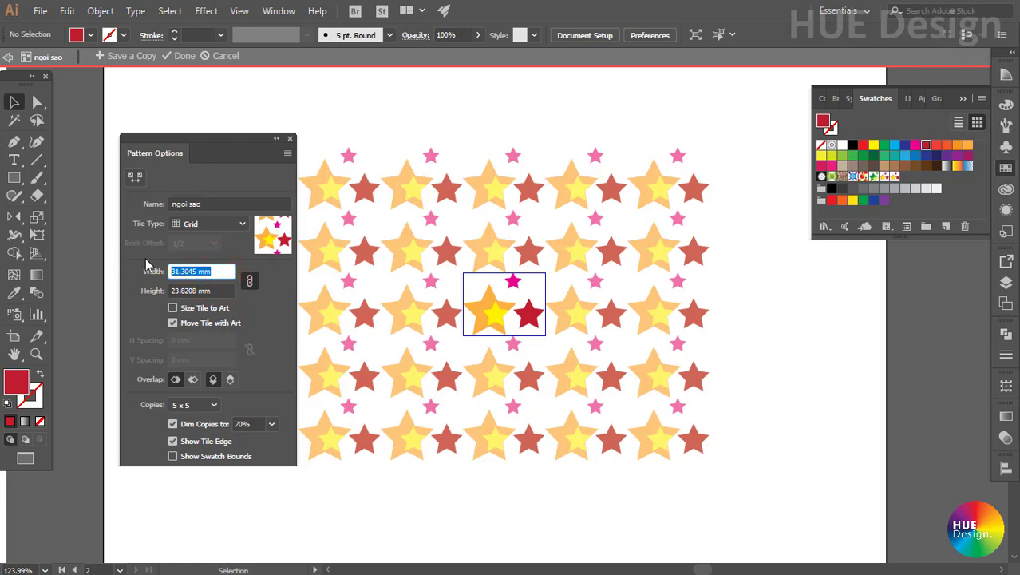
text(20)
click(270, 318)
key(ctrl+z)
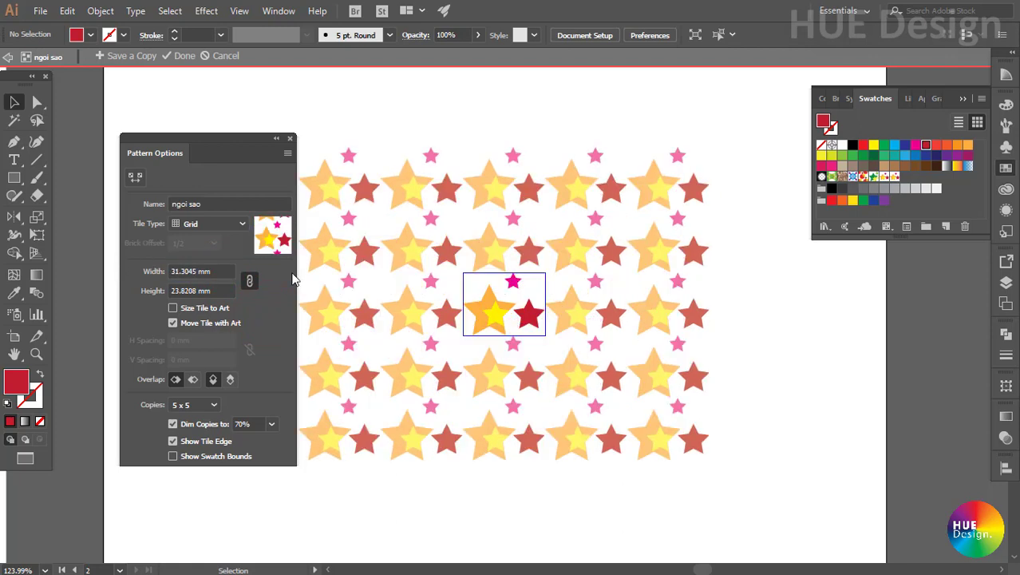
click(249, 280)
click(196, 407)
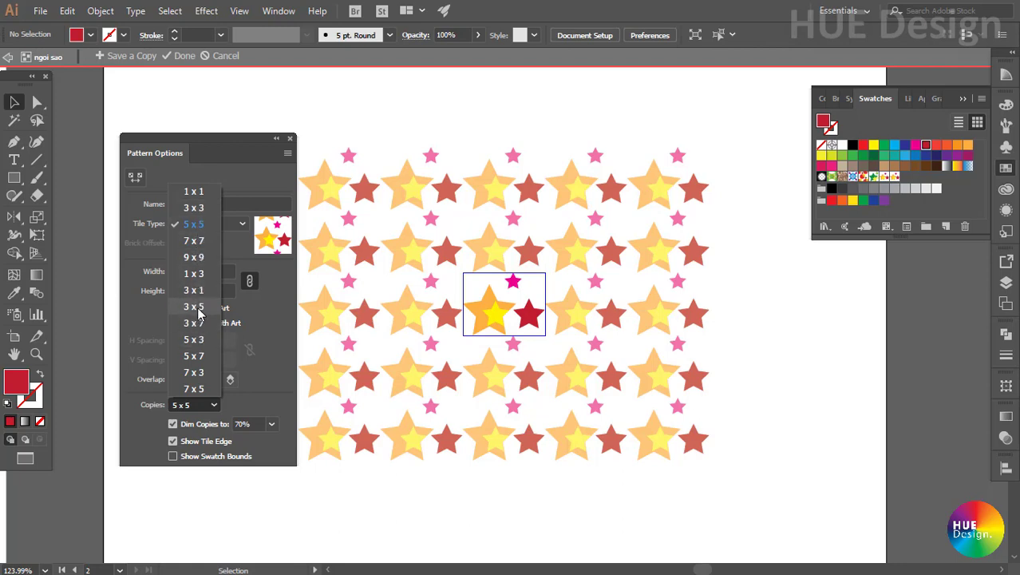
click(195, 257)
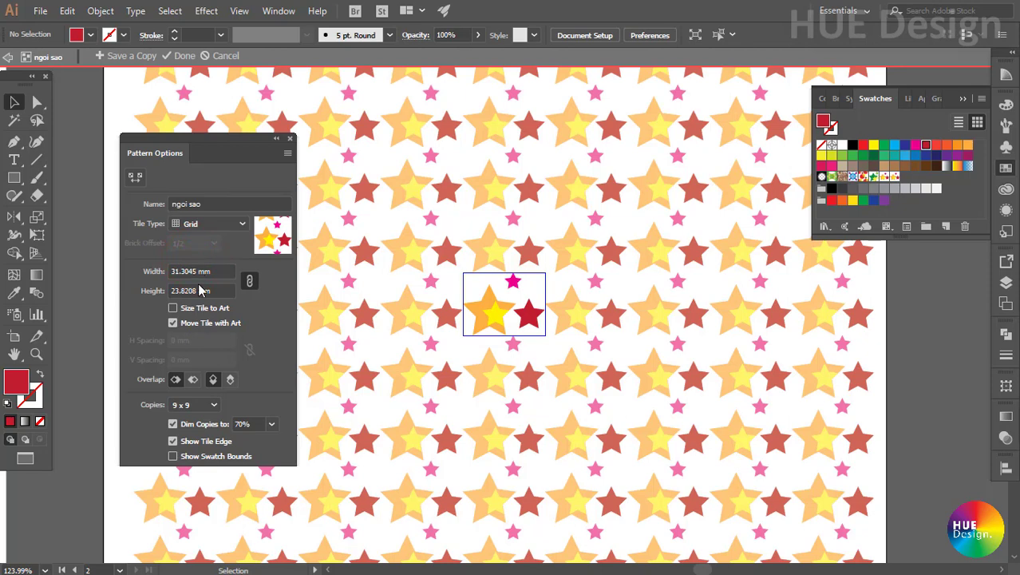
click(210, 403)
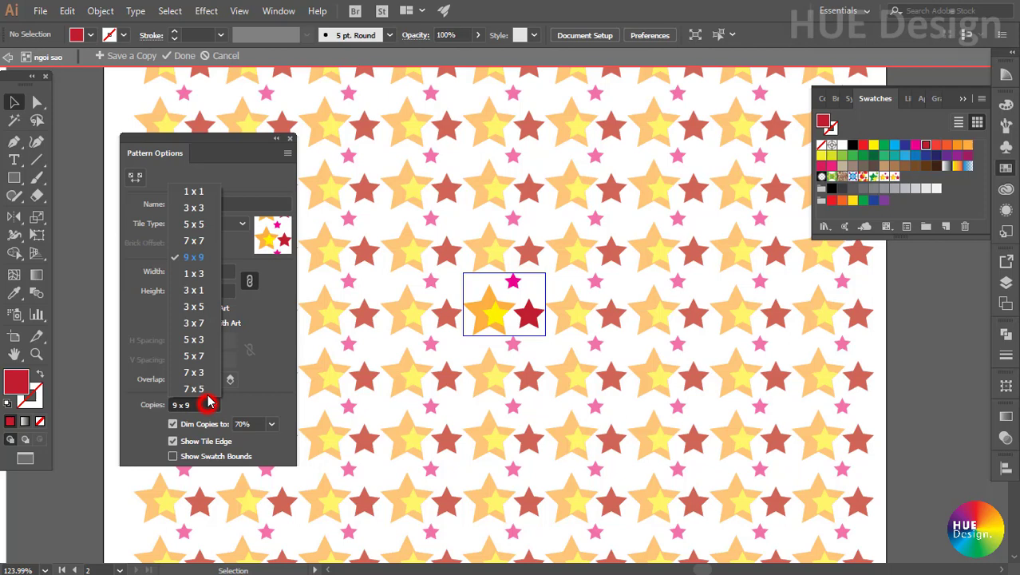
click(201, 315)
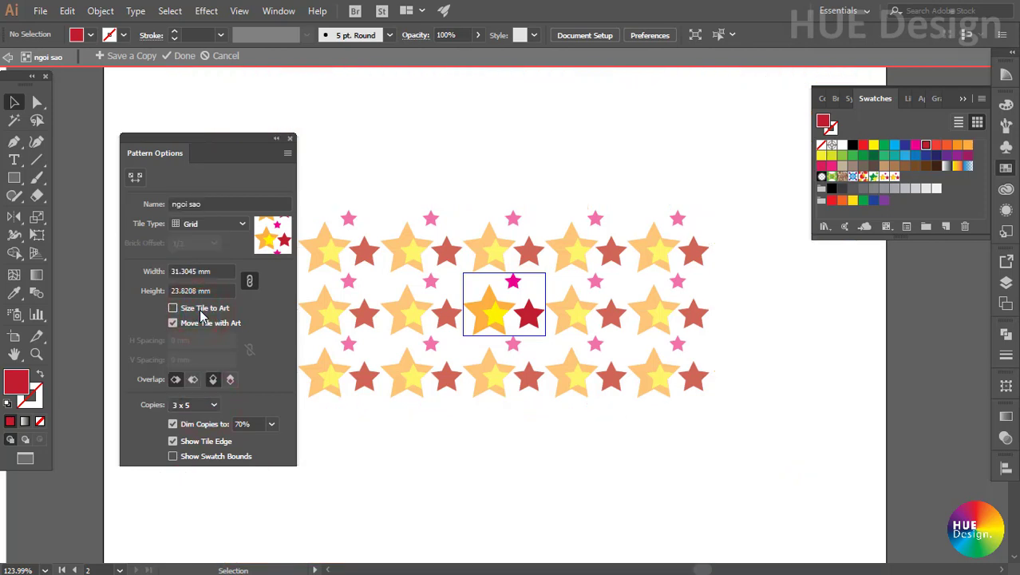
click(202, 405)
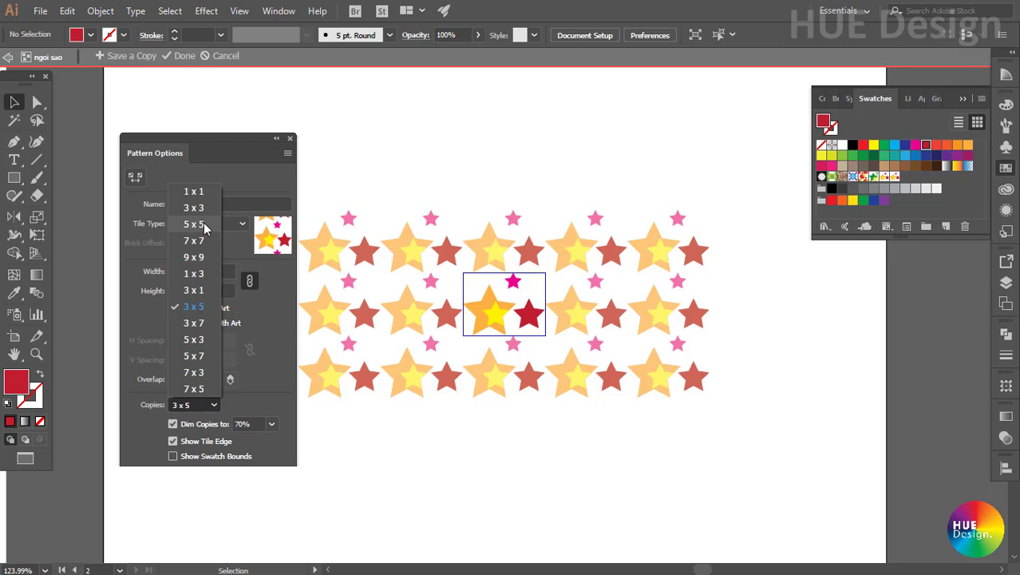
click(204, 224)
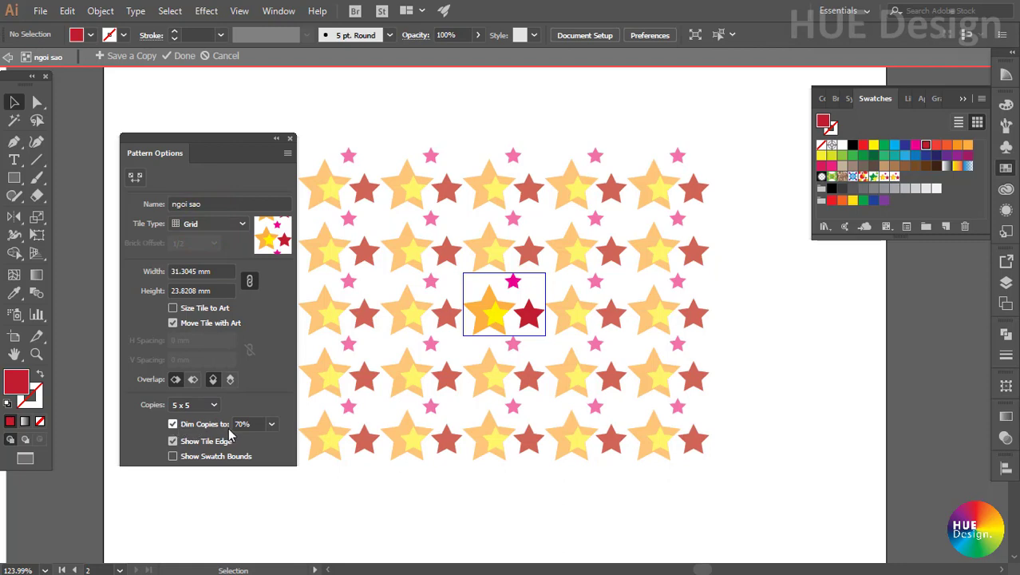
Change Dim Copies from 70% to 50%
click(174, 424)
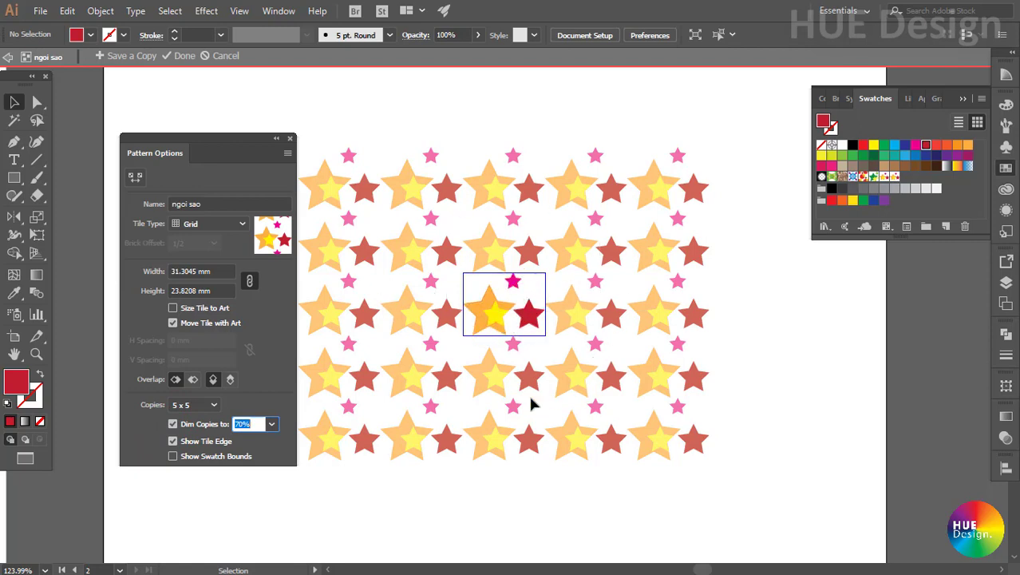
click(248, 424)
click(272, 424)
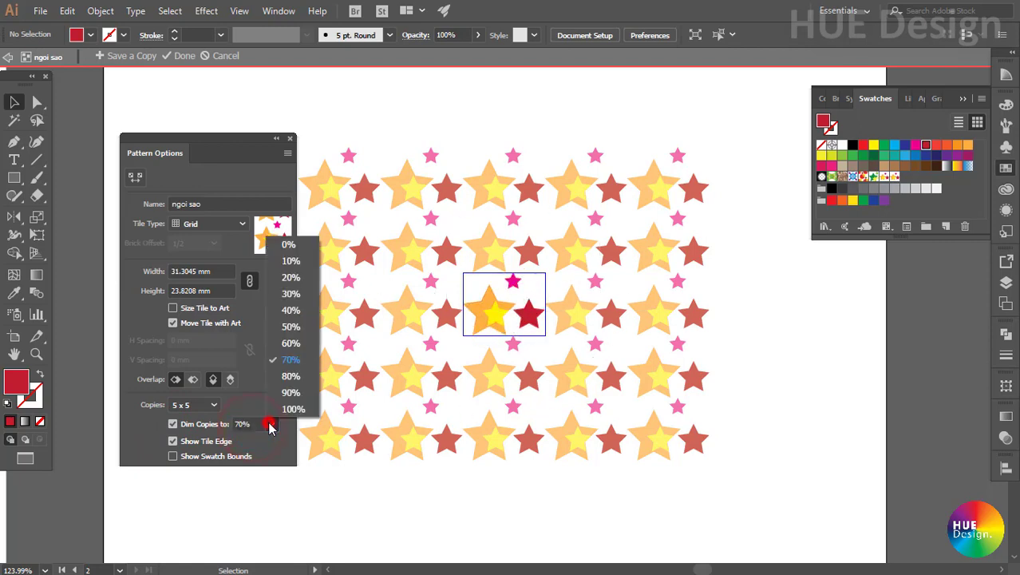
click(260, 425)
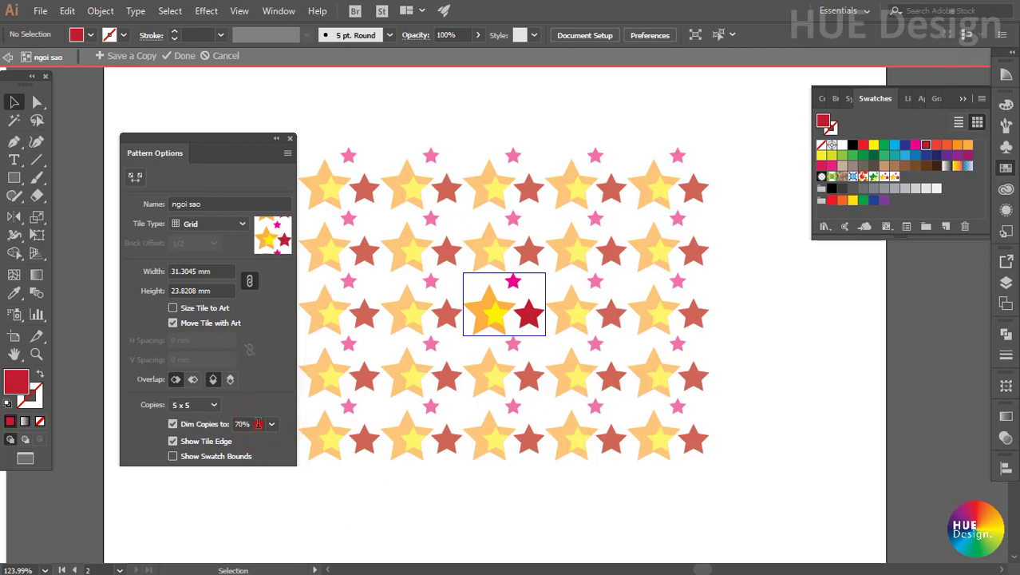
double_click(254, 424)
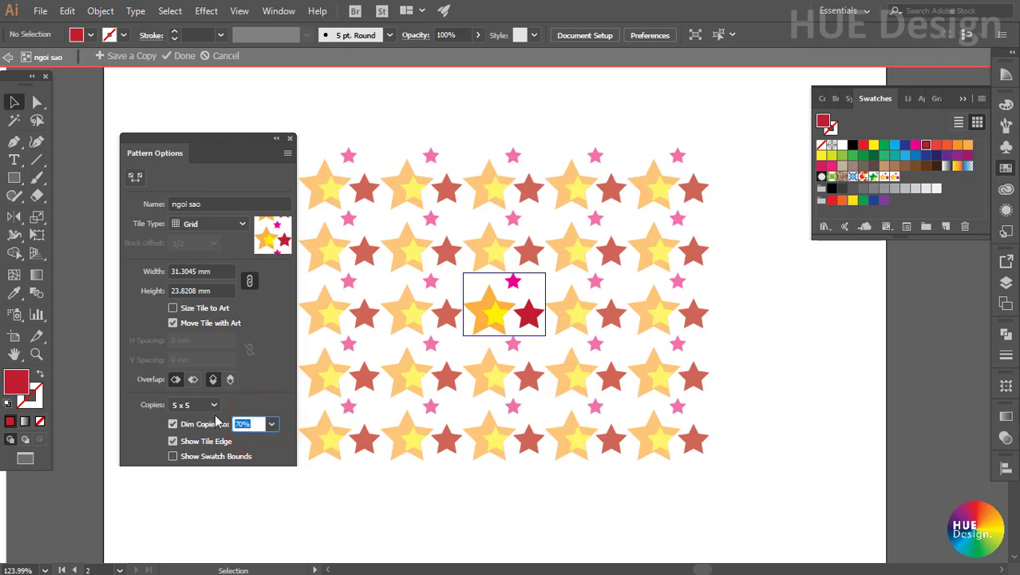
text(50)
click(277, 398)
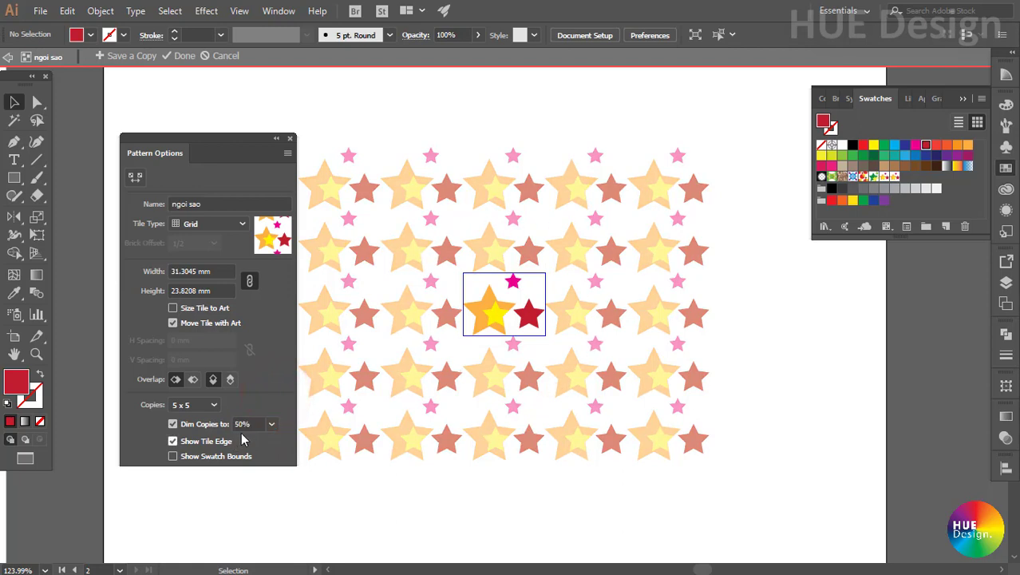
Turn copy dimming off, restore it at 70%, nudge the orange star, and hide the tile edge
click(272, 424)
click(271, 392)
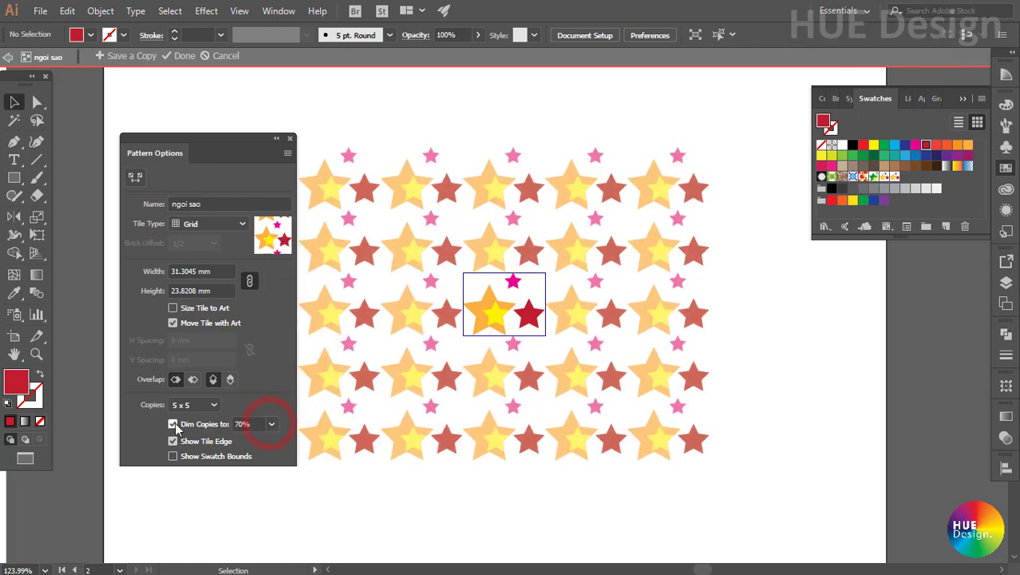
click(173, 424)
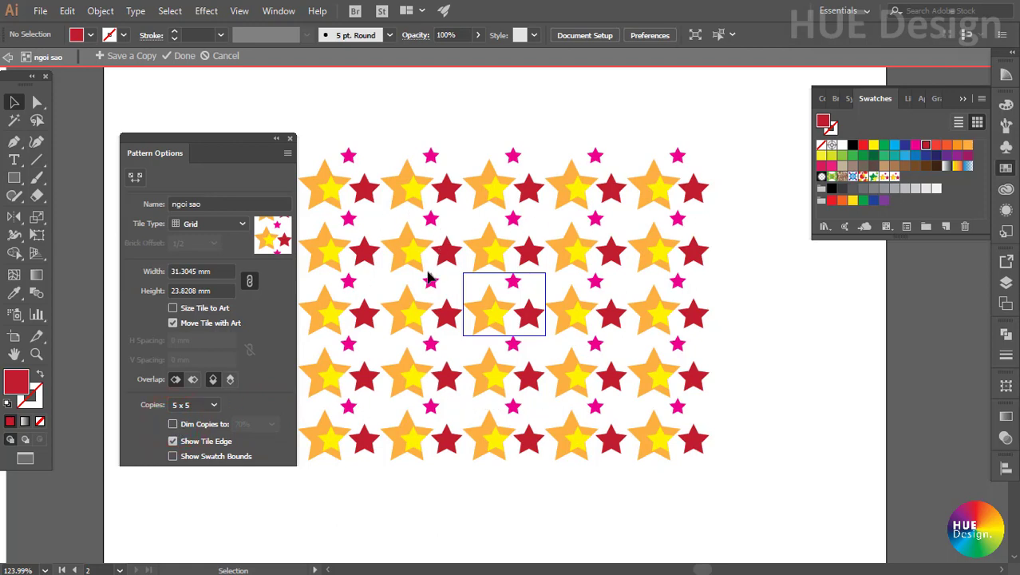
click(172, 424)
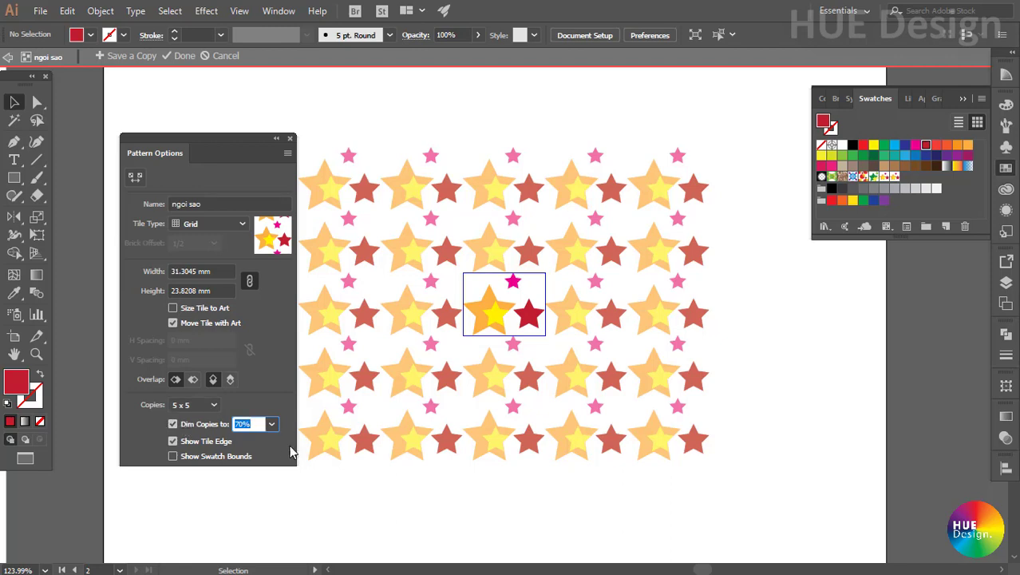
drag(494, 323, 523, 297)
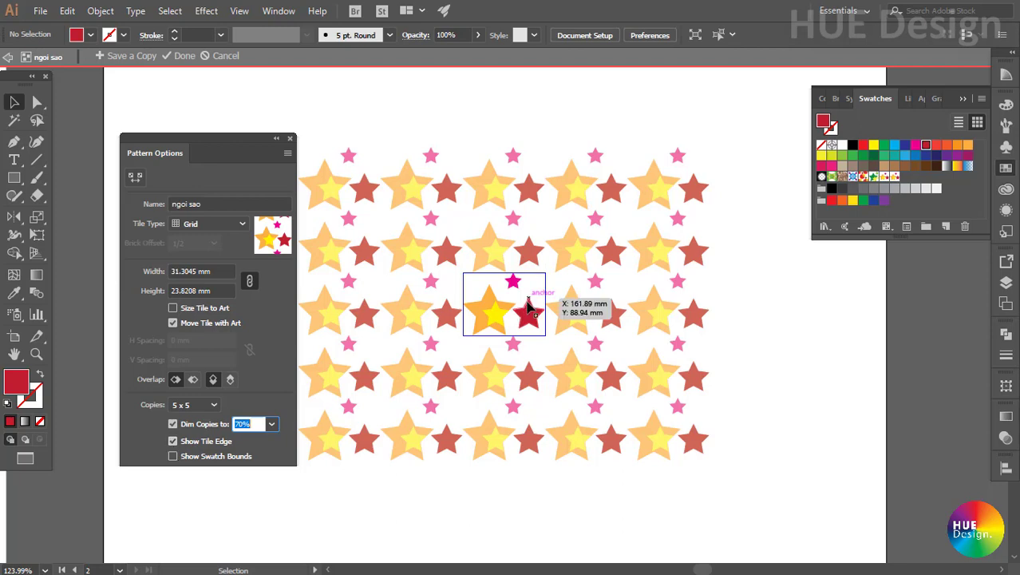
click(173, 441)
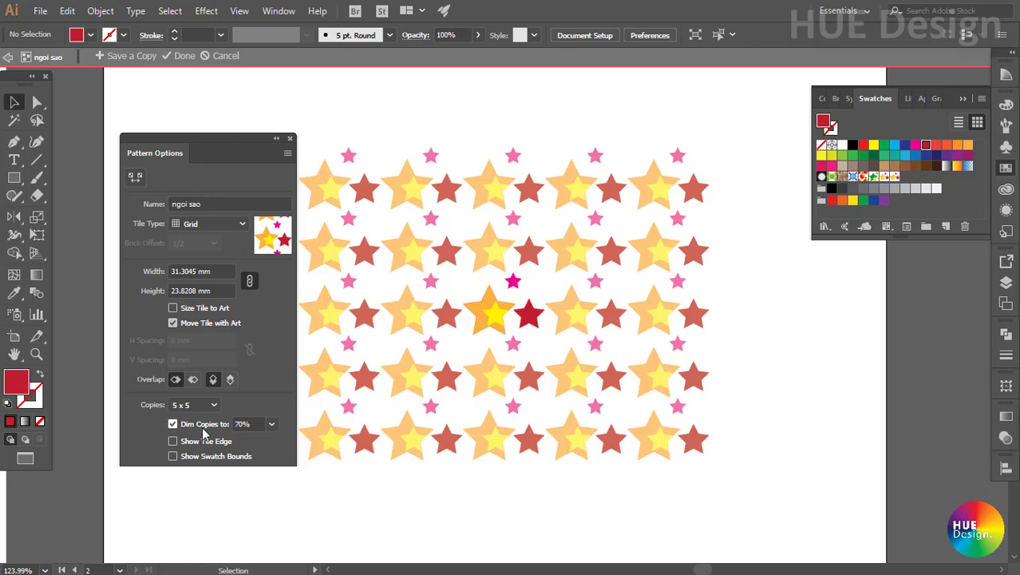
Turn Show Tile Edge back on, disable Move Tile with Art and enable Size Tile to Art
click(173, 443)
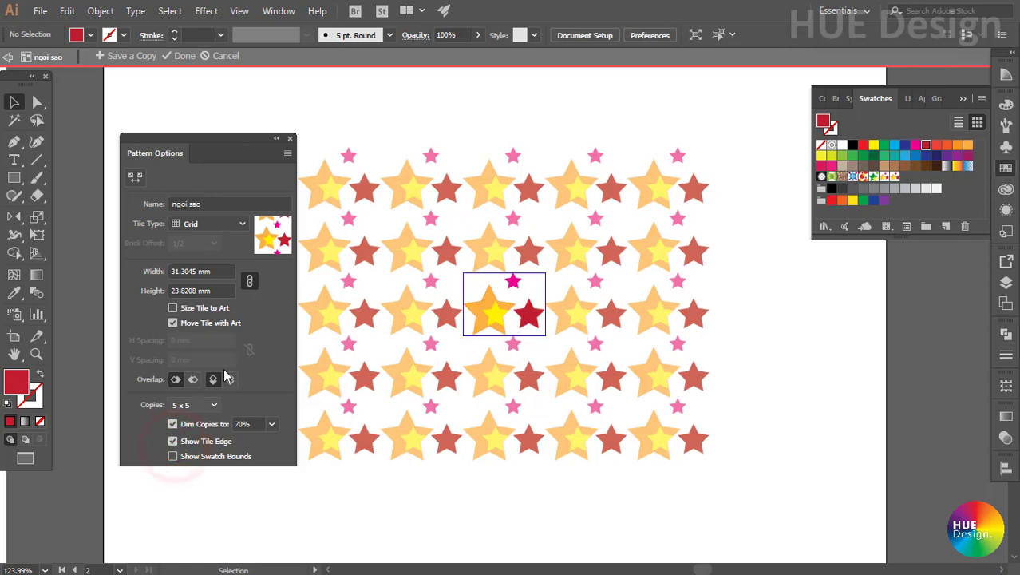
click(173, 323)
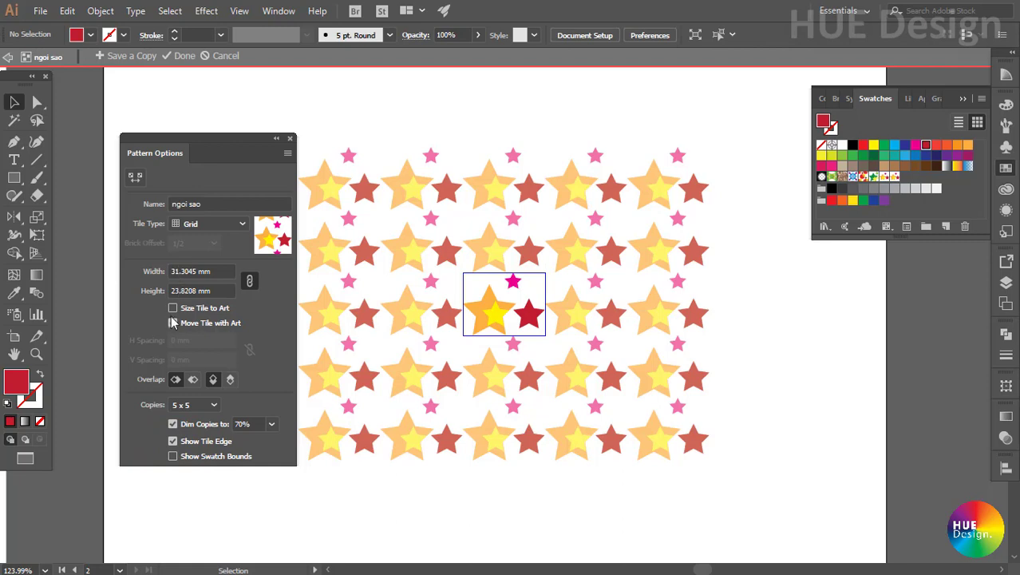
click(173, 308)
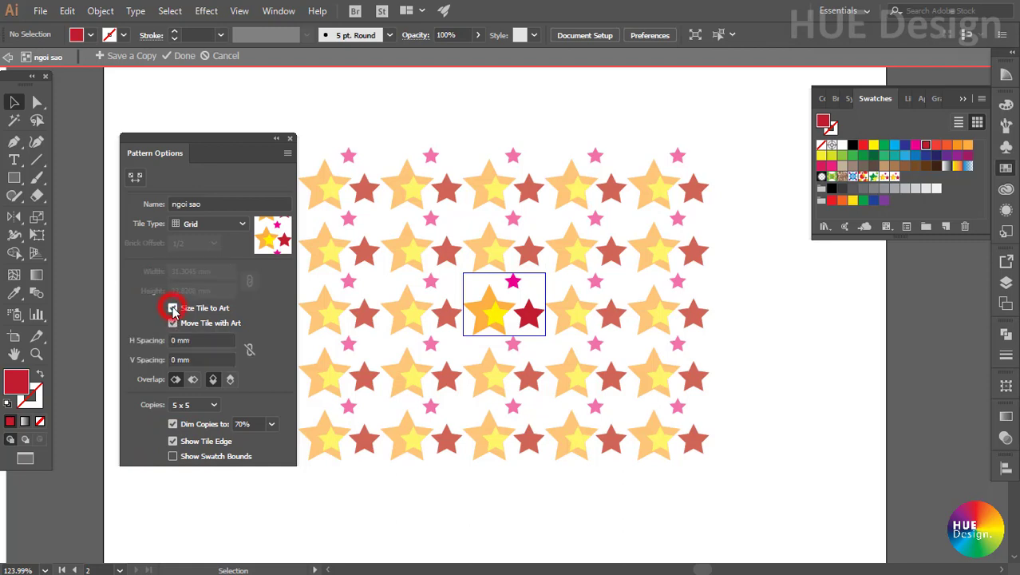
click(198, 339)
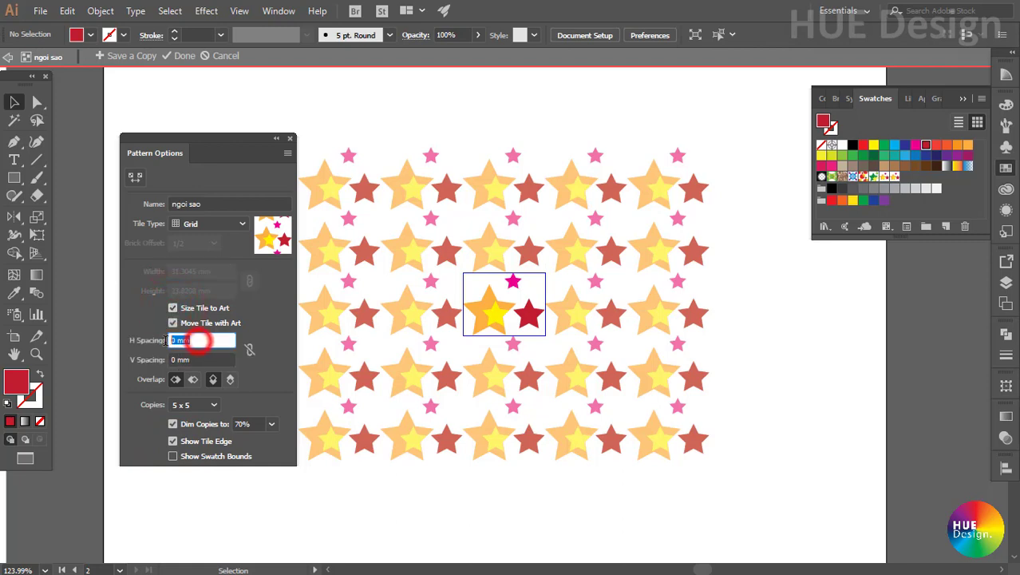
click(206, 360)
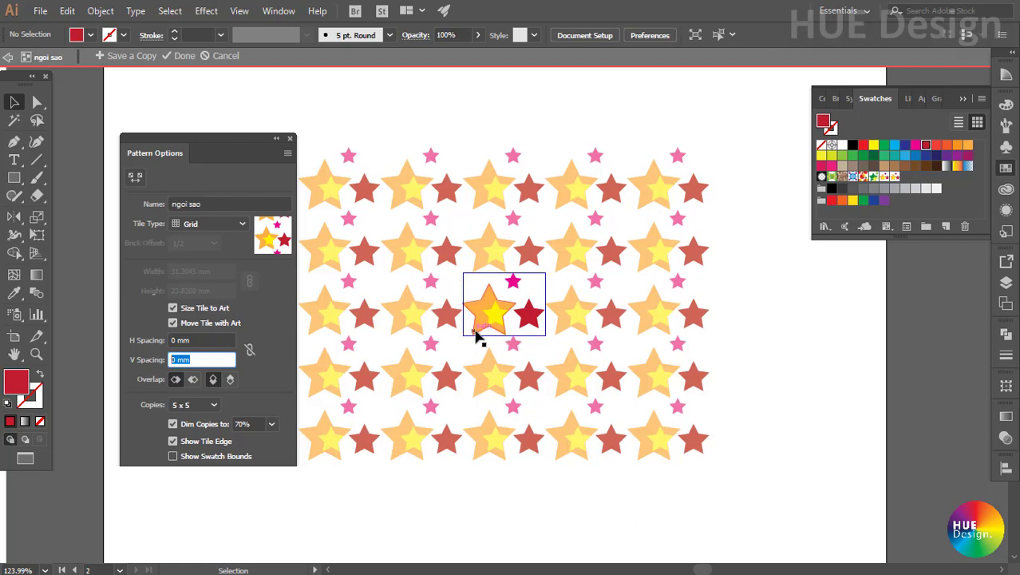
Shift the orange star within the tile and switch Size Tile to Art off again
mouse_move(465, 306)
mouse_down()
mouse_move(467, 334)
mouse_move(512, 283)
mouse_up()
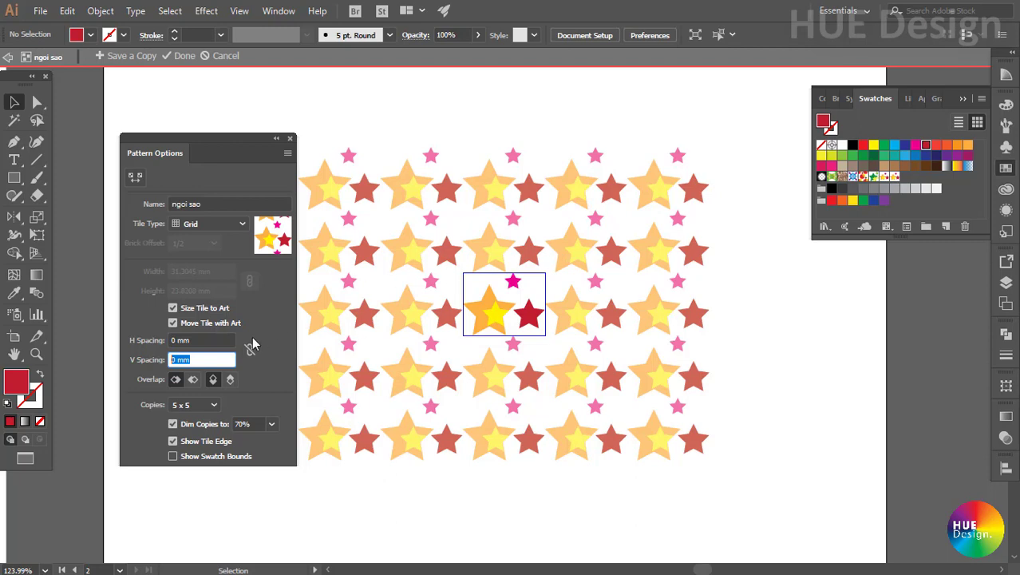
click(193, 340)
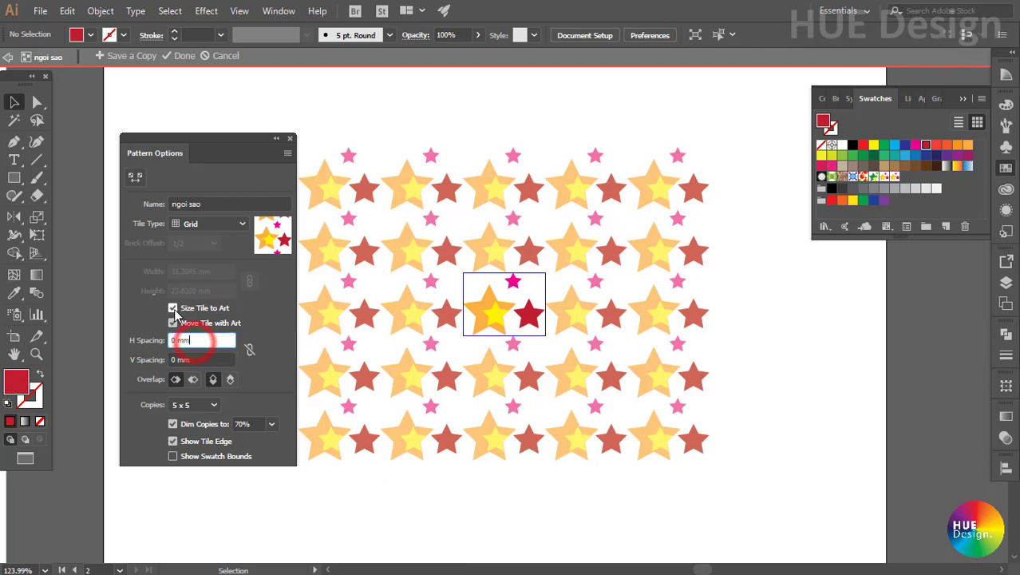
click(173, 308)
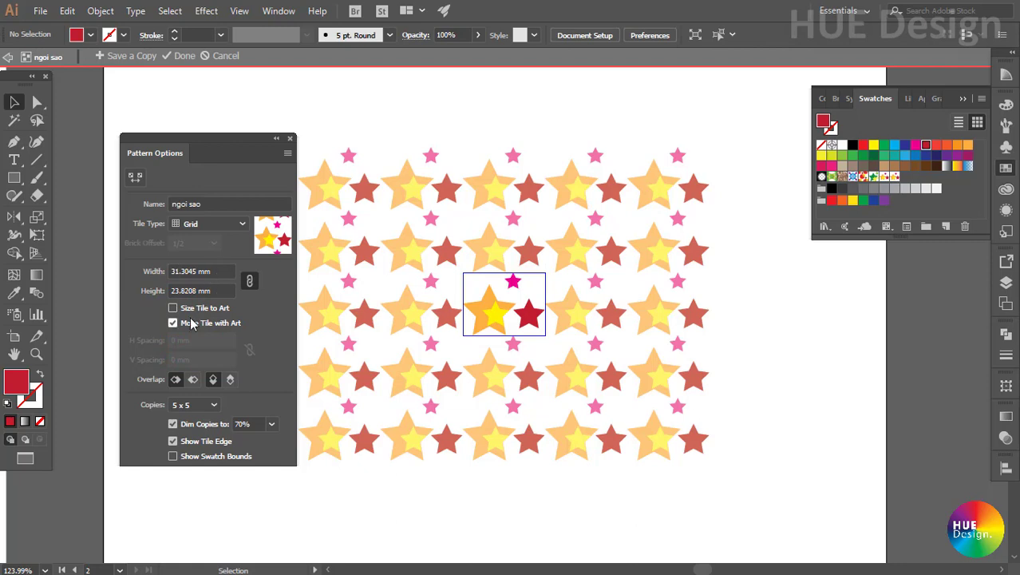
Set the tile width to 25 mm, then re-enable Size Tile to Art so spacing fields activate
click(221, 271)
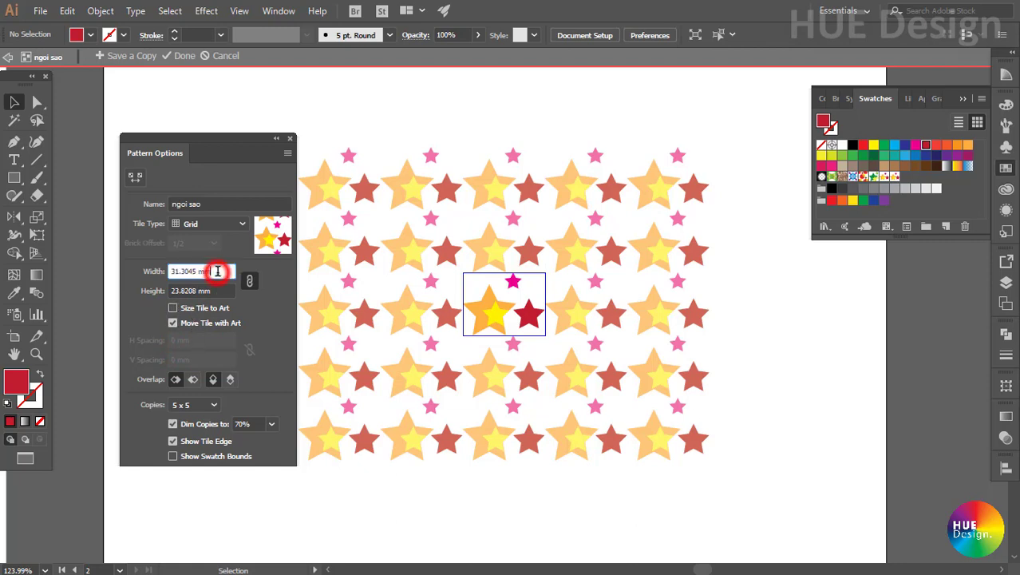
double_click(220, 271)
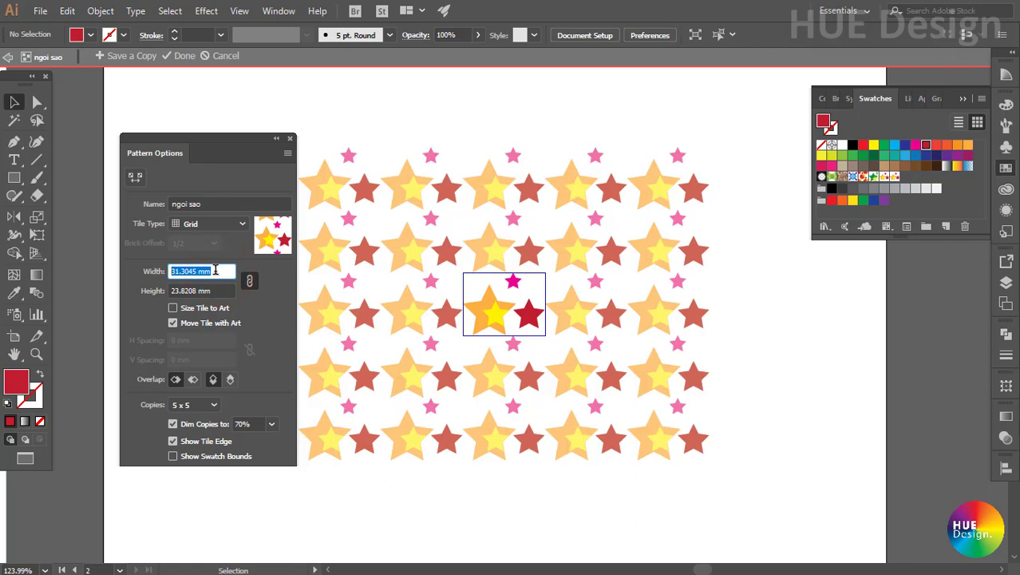
text(25)
key(Tab)
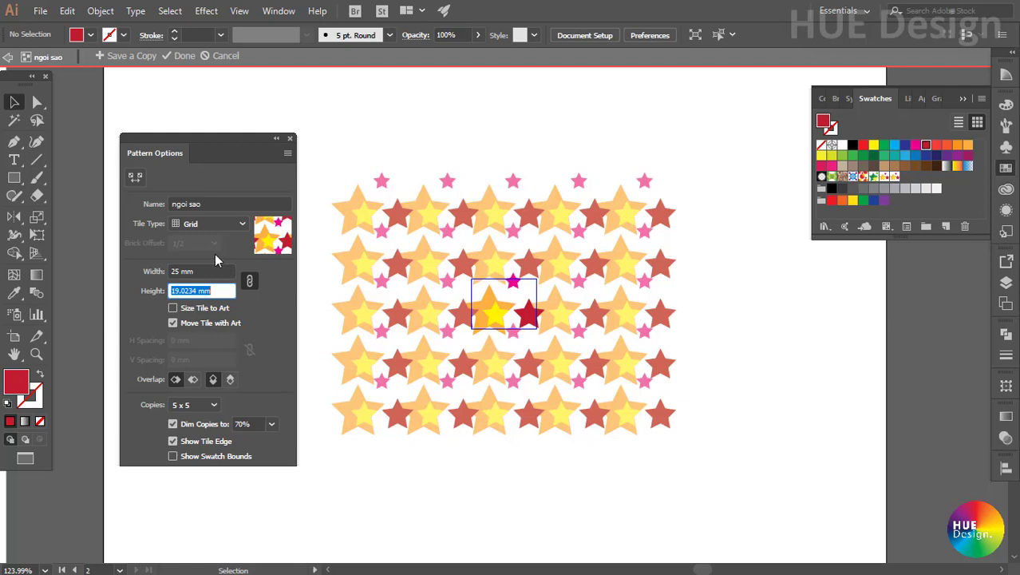
click(249, 281)
click(172, 307)
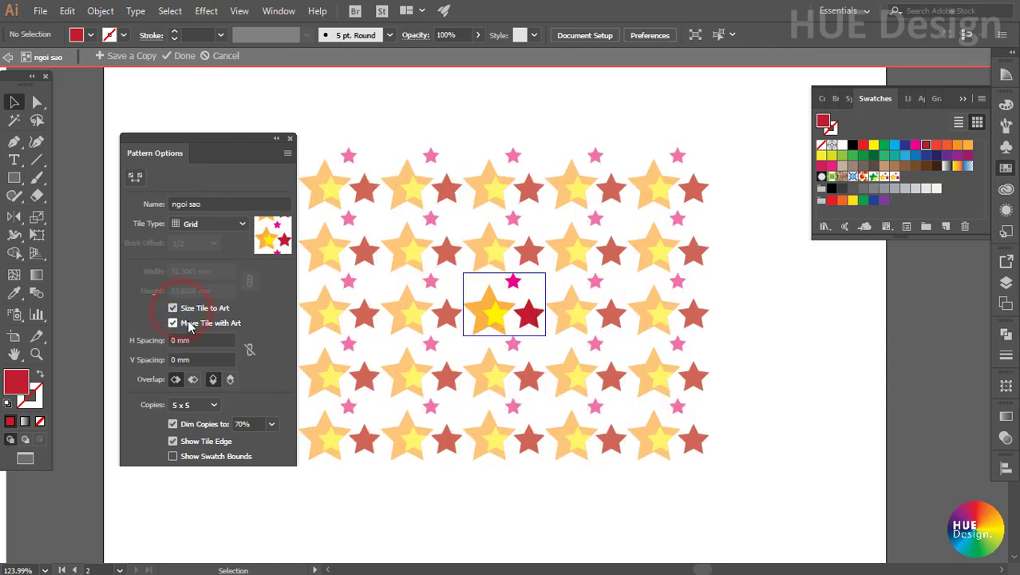
click(198, 341)
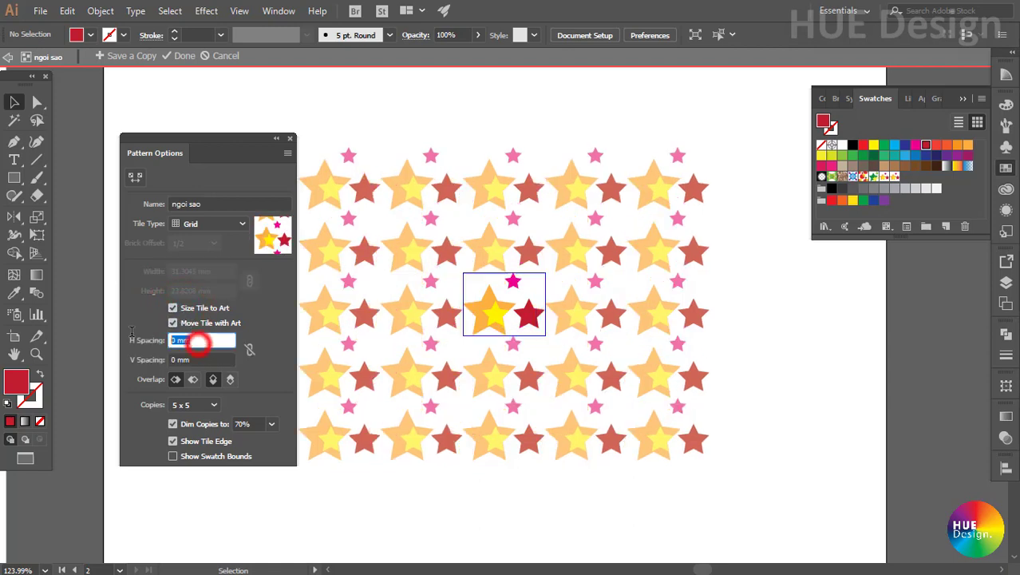
Set horizontal and vertical tile spacing to 5 mm
click(204, 360)
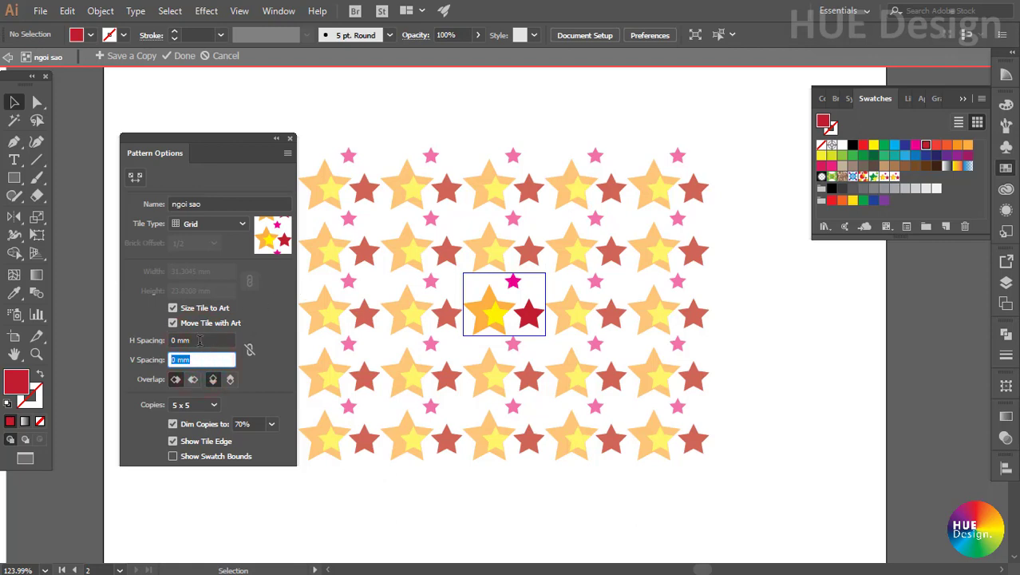
click(199, 342)
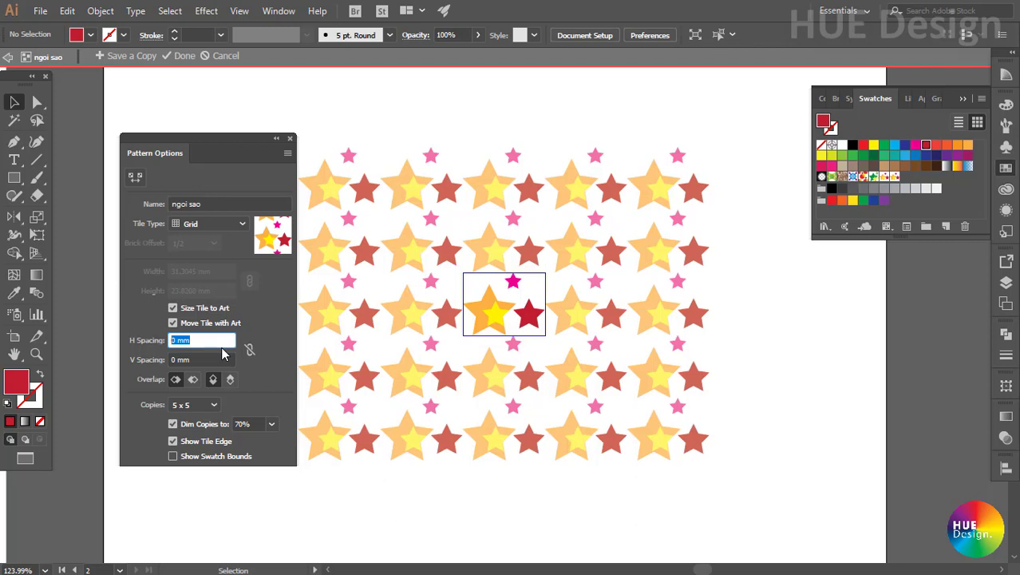
text(5)
key(Tab)
click(209, 360)
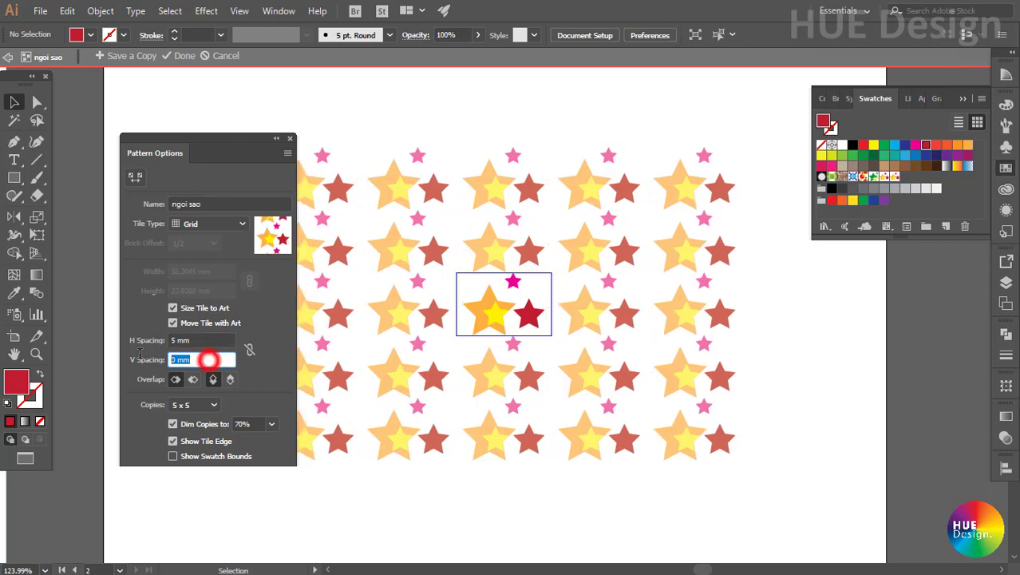
text(5)
key(Tab)
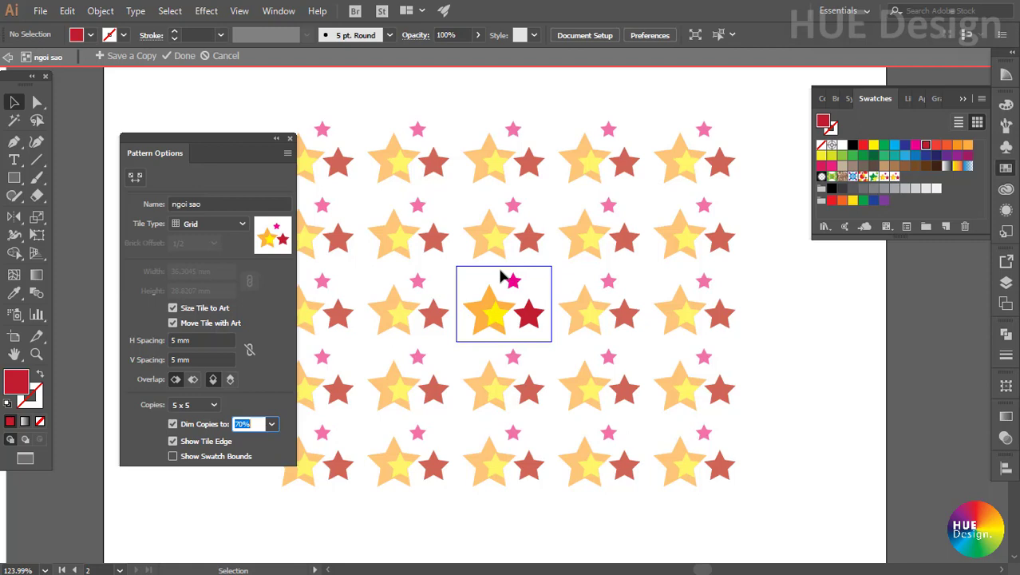
Change both spacings to -5 mm so tiles overlap, and confirm 70% copy dimming
click(214, 339)
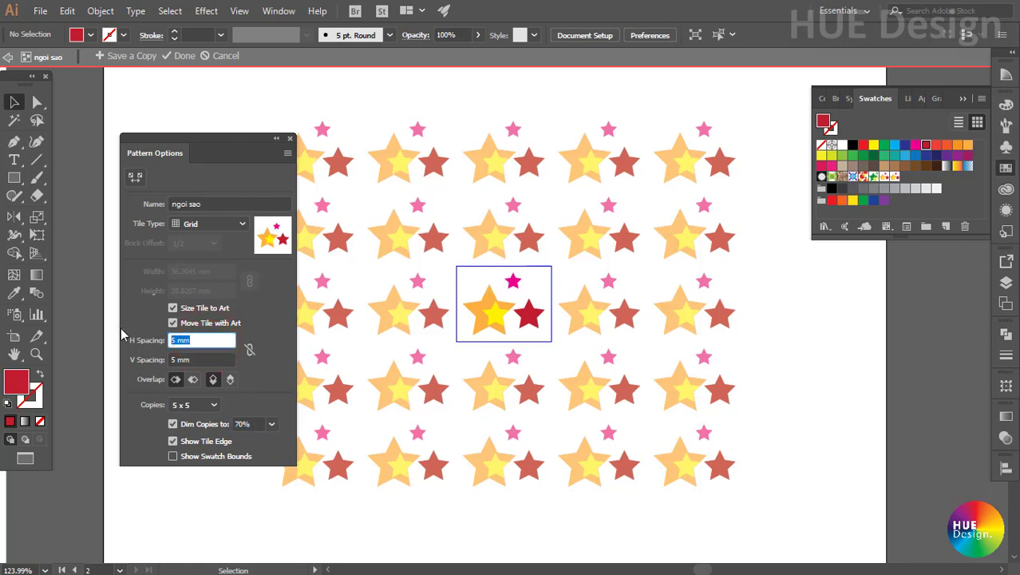
text(-5)
key(Tab)
text(-)
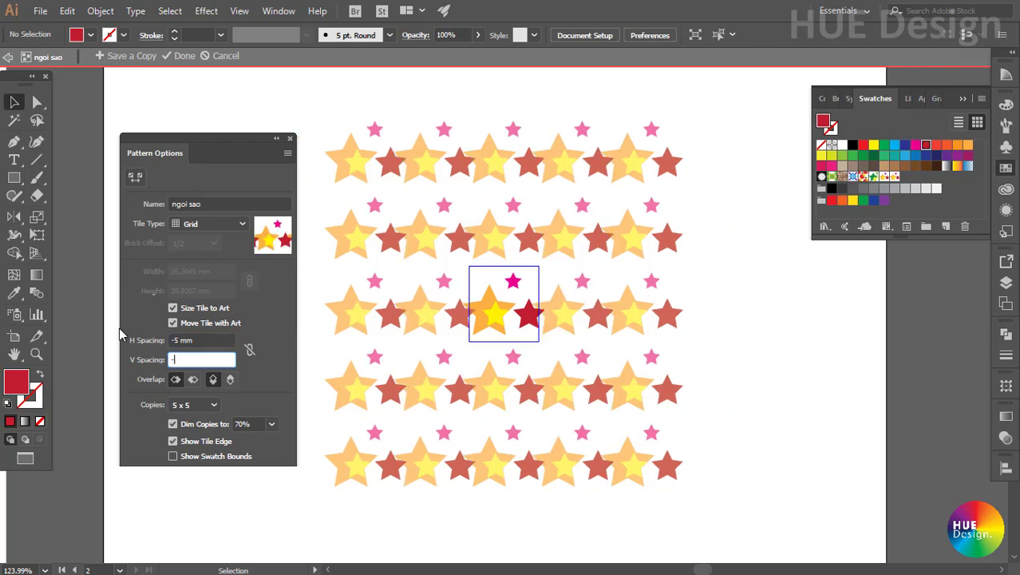
text(5)
key(Tab)
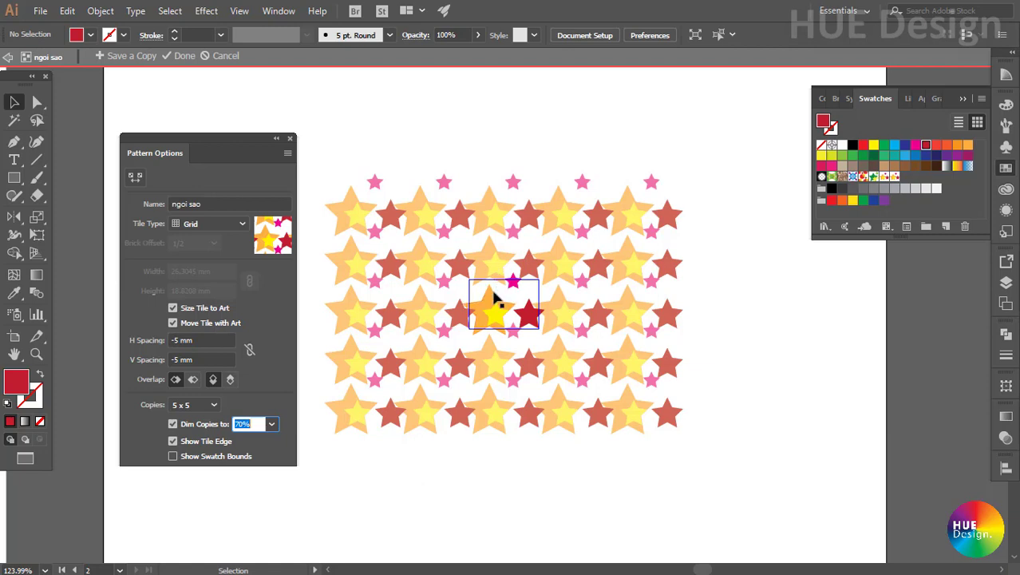
click(251, 348)
Switch the star pattern to Hex by Column tiling and exit pattern editing
click(262, 331)
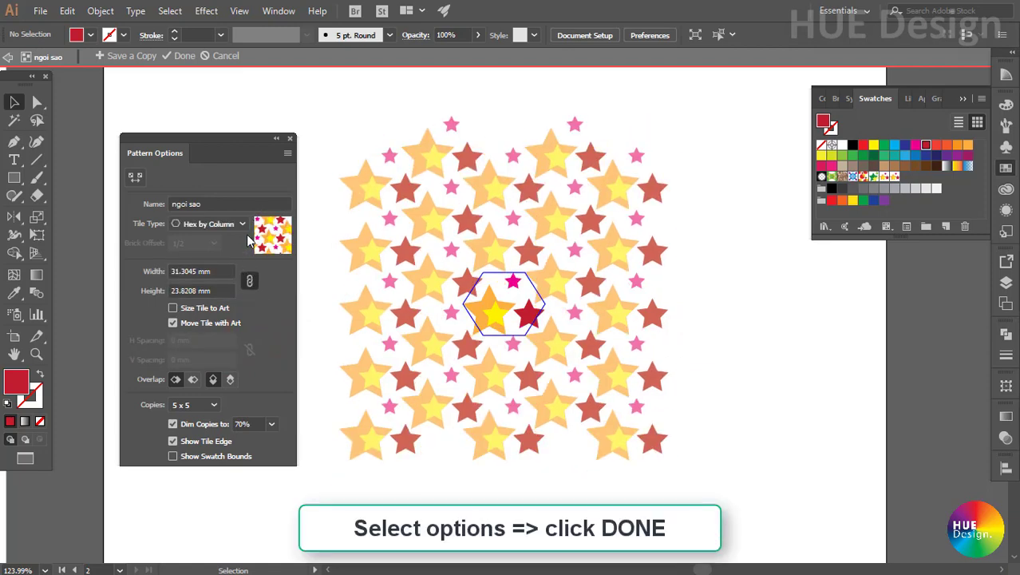
click(182, 61)
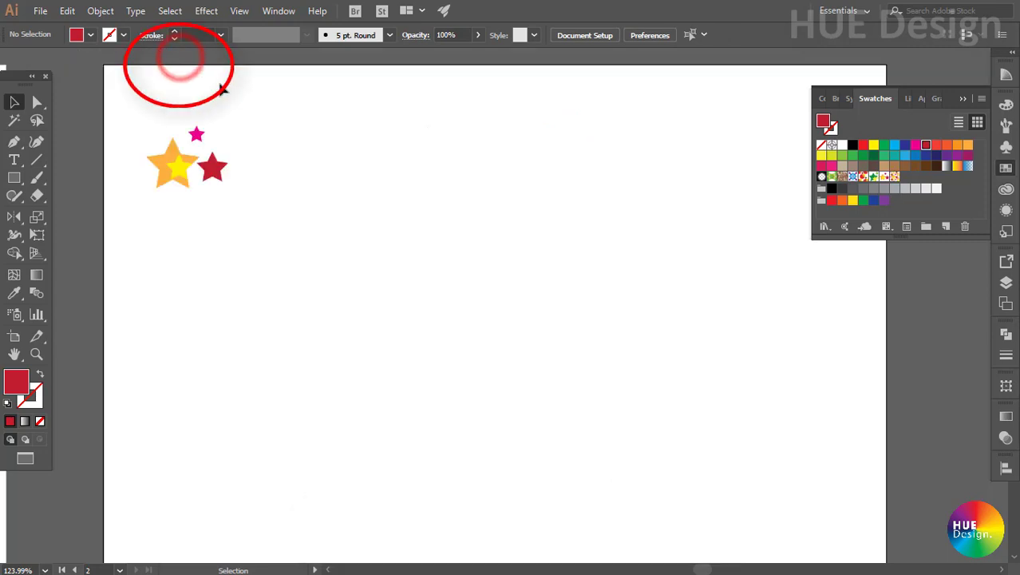
key(m)
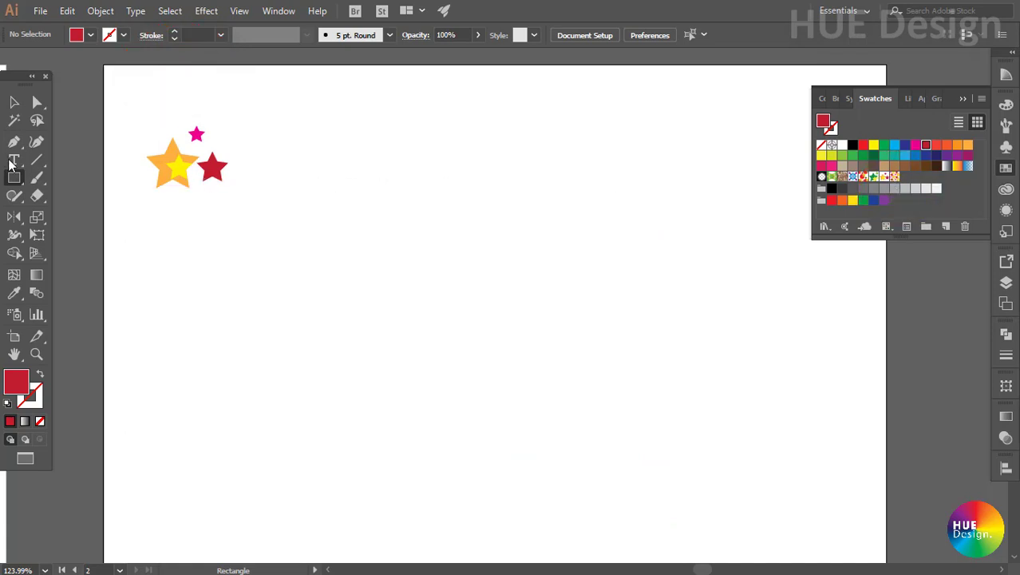
Draw a rectangle beside the three stars and fill it with the ngoi sao pattern
drag(274, 133, 637, 473)
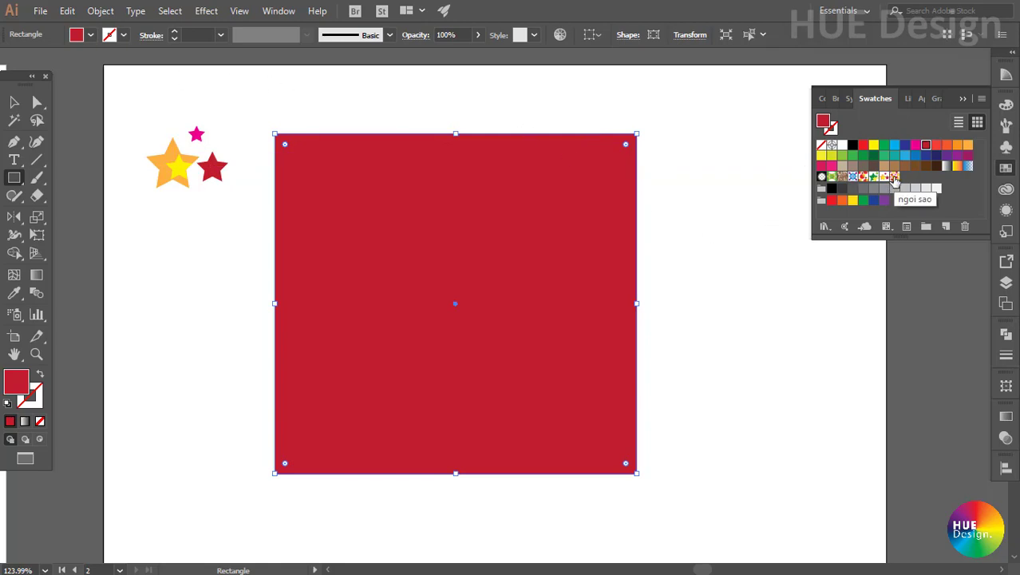
click(894, 177)
click(14, 102)
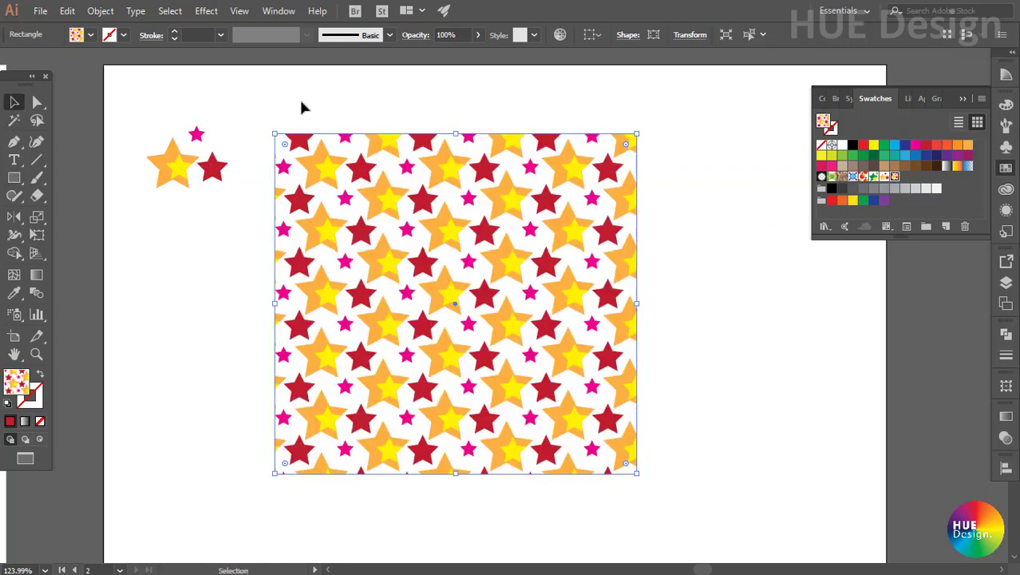
click(302, 101)
click(667, 239)
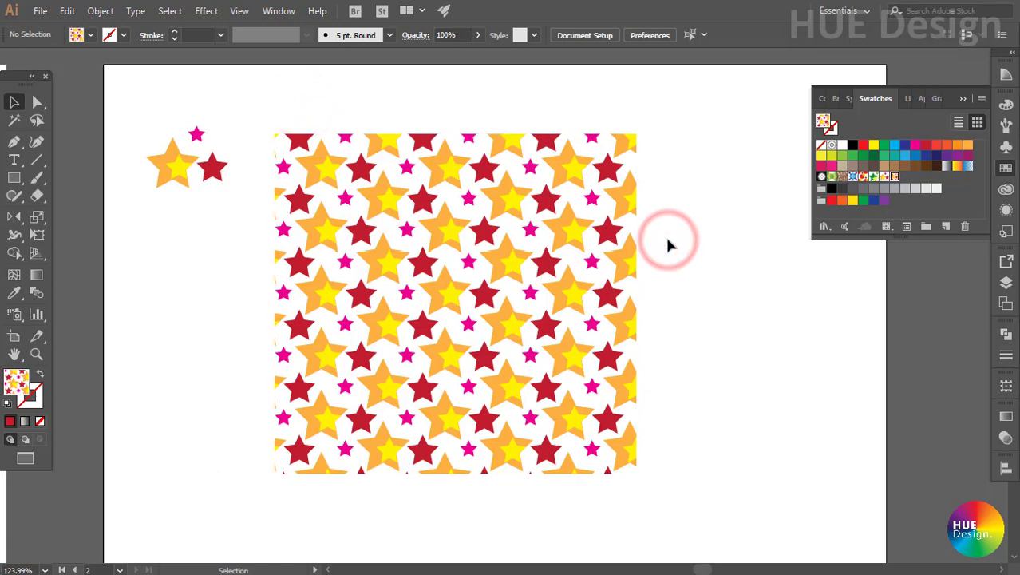
click(703, 308)
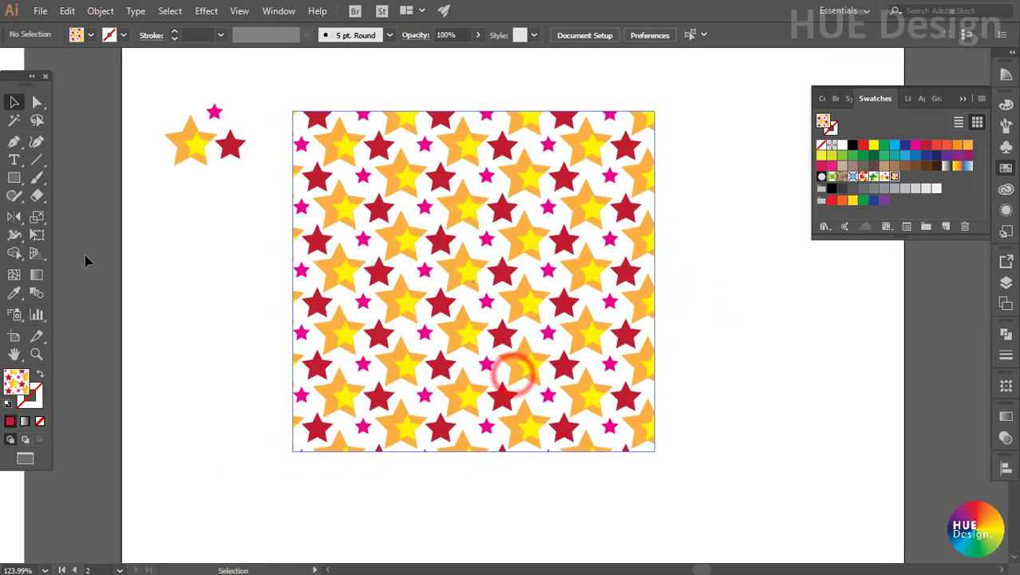
Resize the pattern rectangle smaller by dragging its corner handle
click(425, 286)
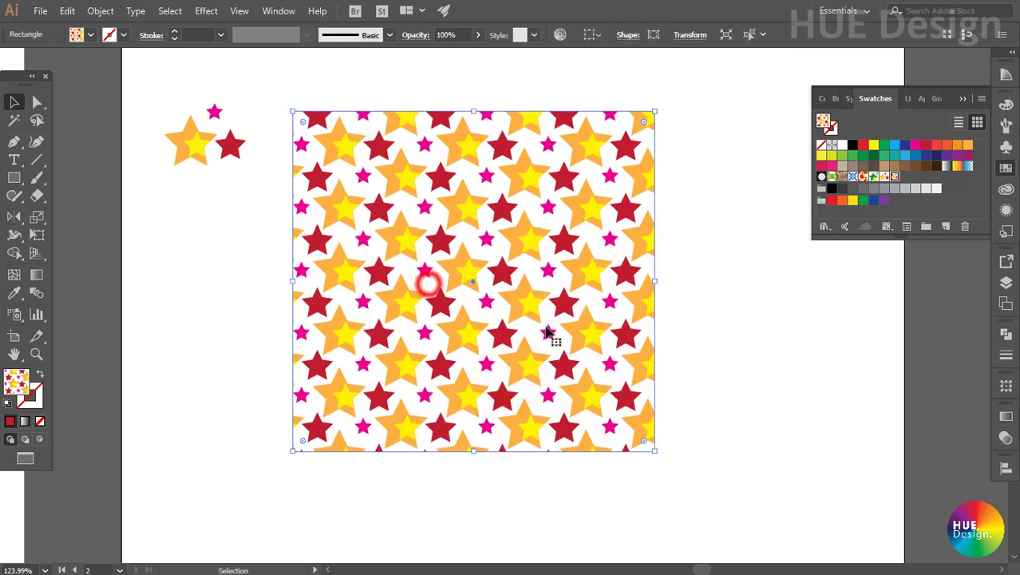
drag(654, 449, 551, 331)
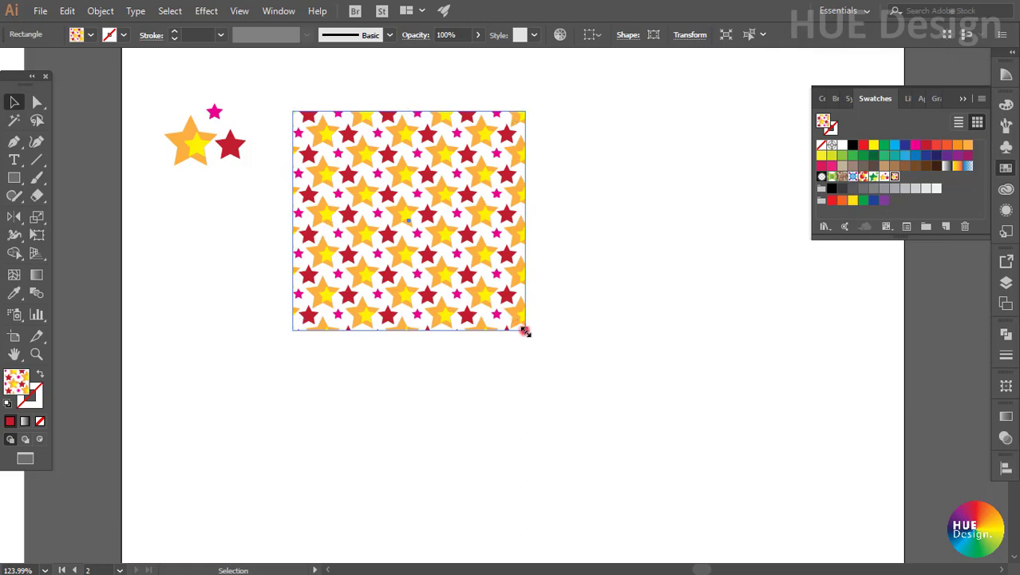
drag(524, 330, 528, 348)
drag(563, 378, 635, 450)
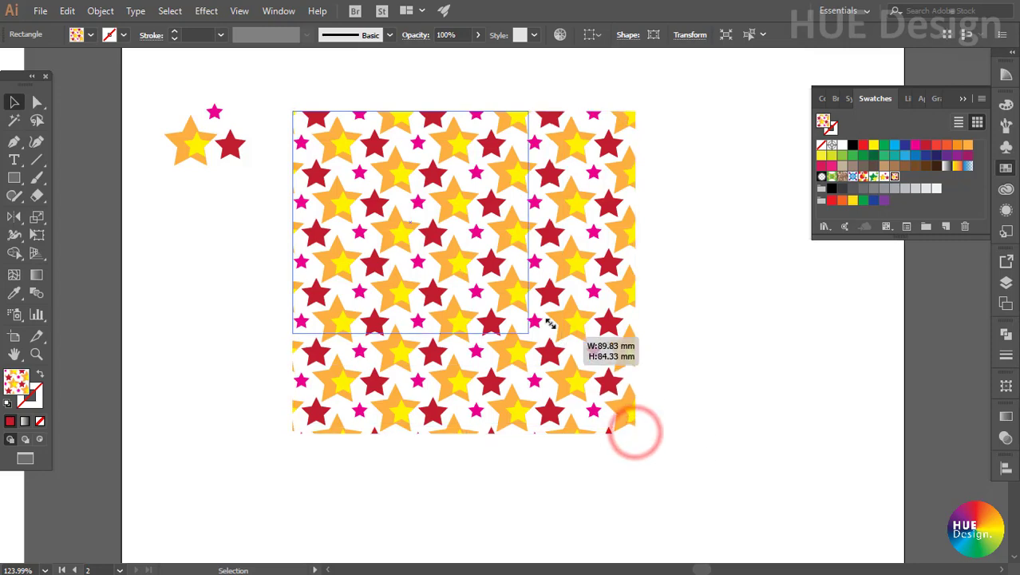
drag(637, 433, 495, 301)
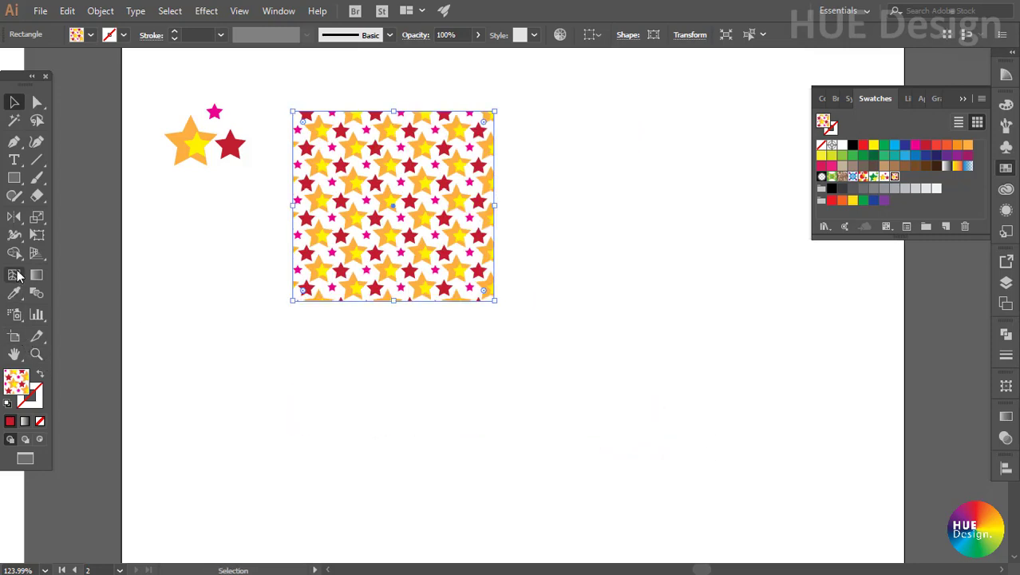
click(35, 221)
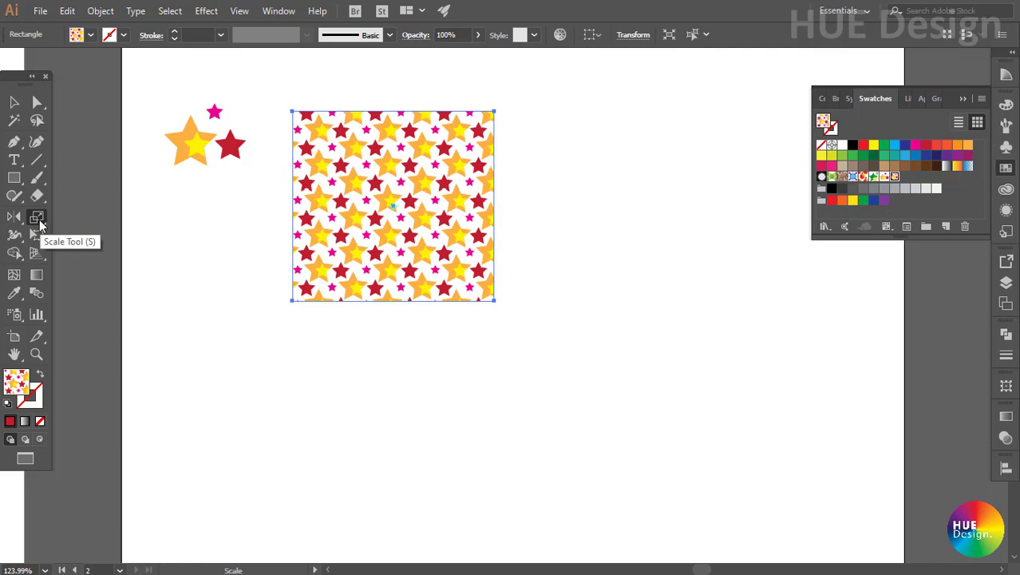
double_click(39, 219)
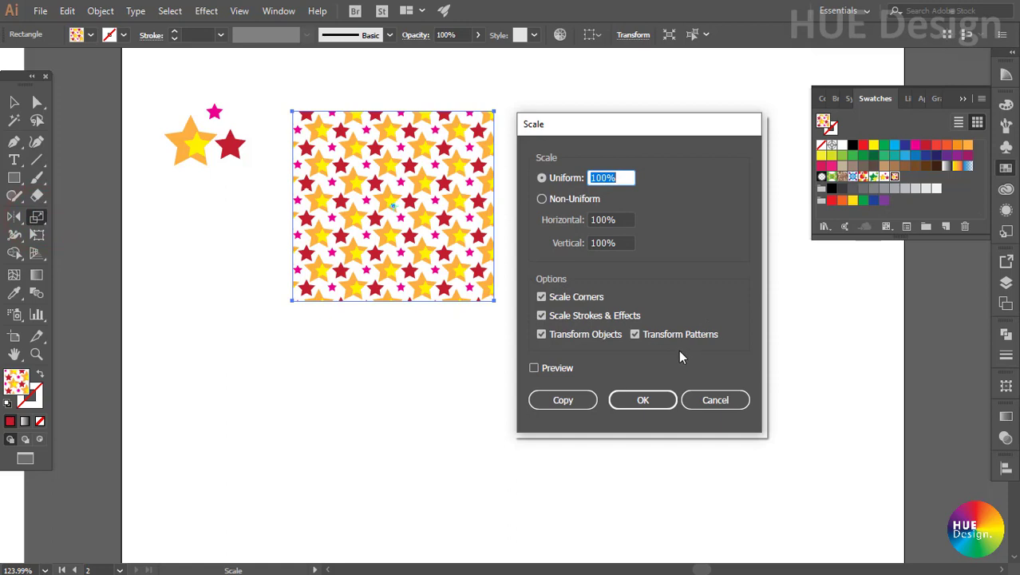
click(635, 335)
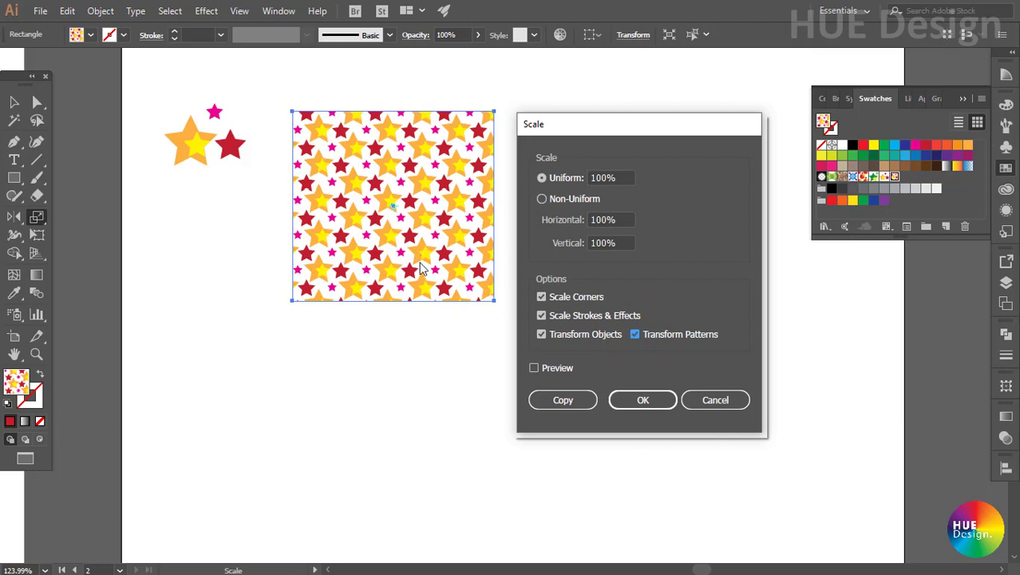
click(636, 335)
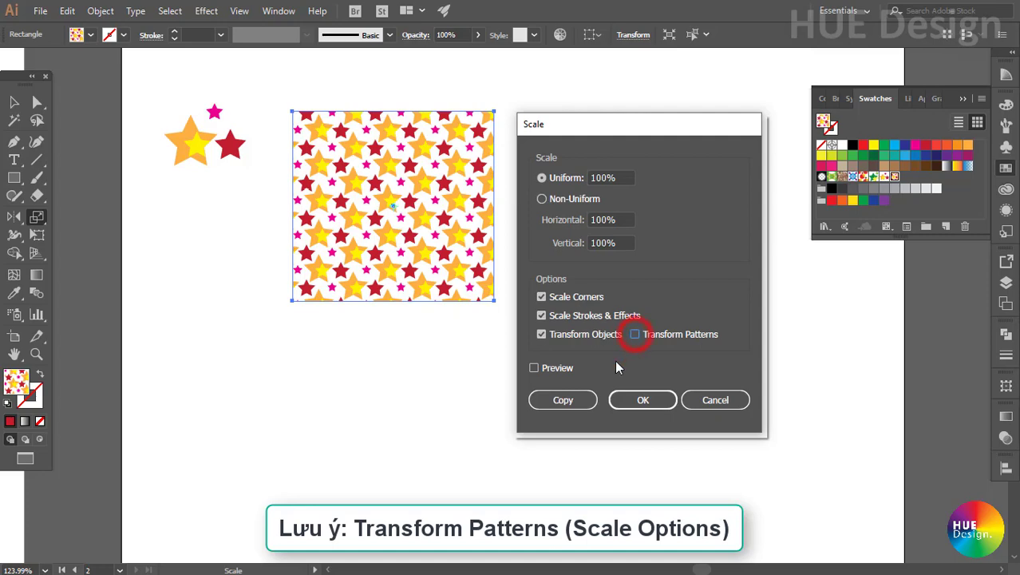
click(645, 401)
key(v)
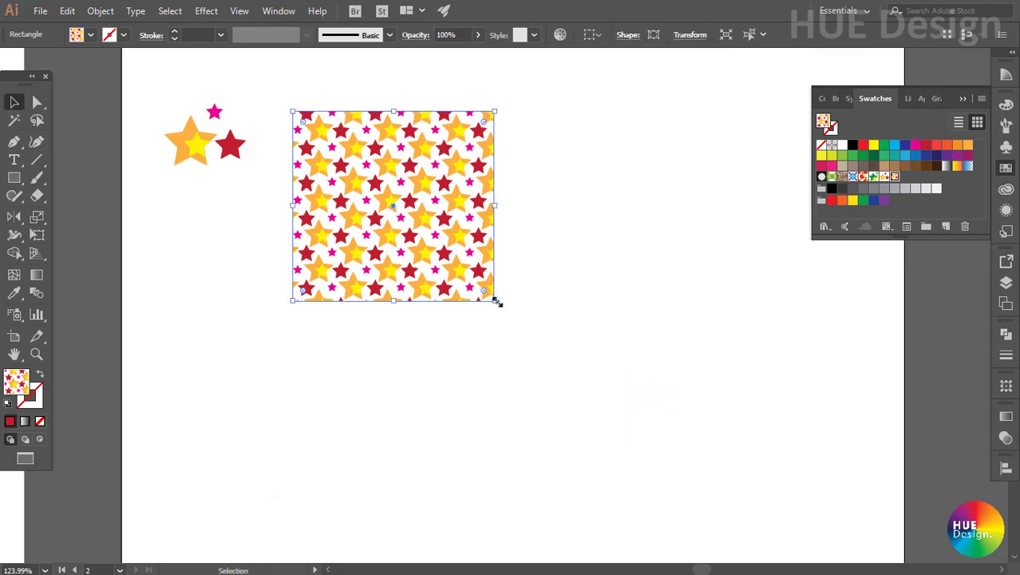
drag(494, 300, 632, 454)
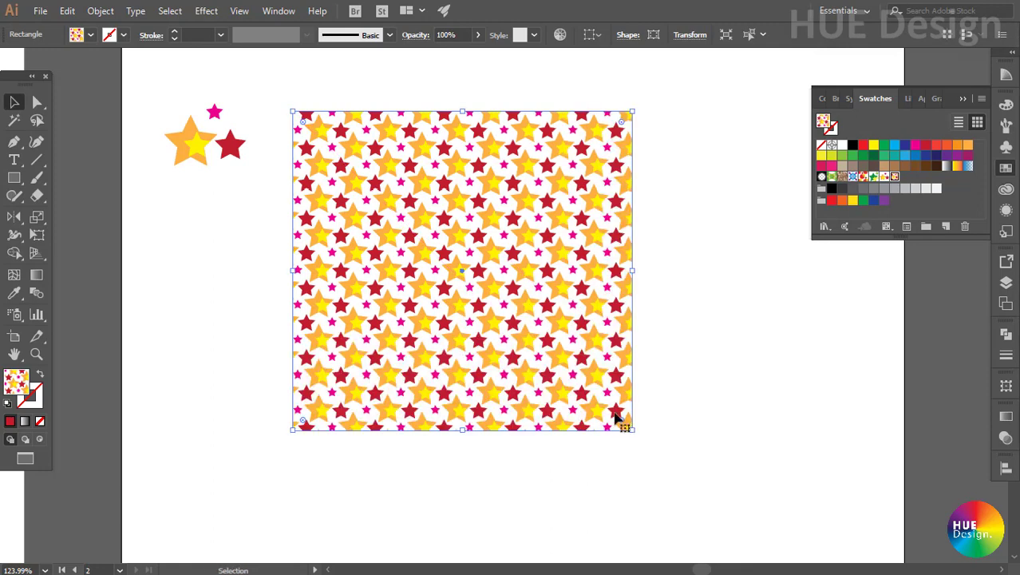
key(ctrl+z)
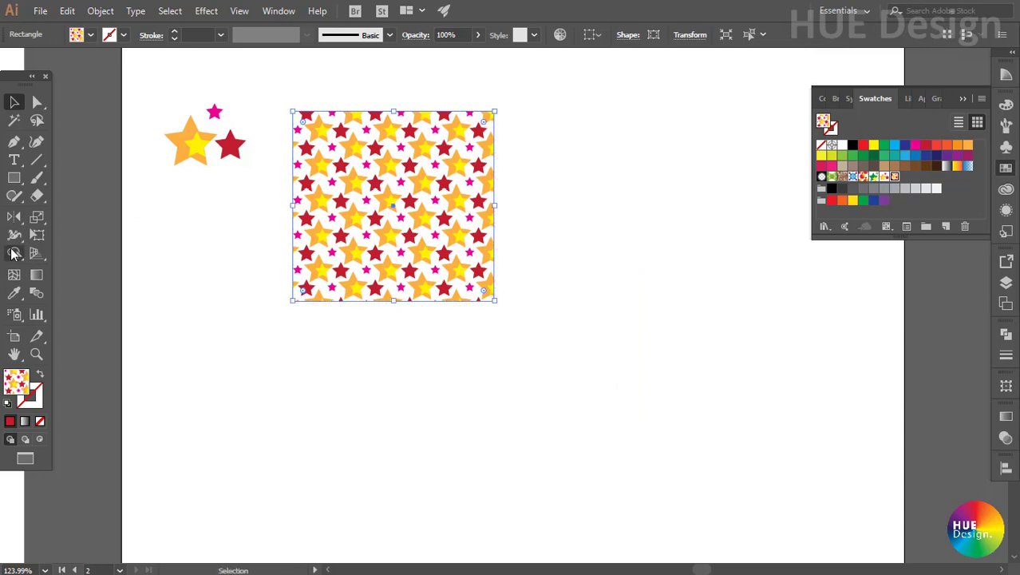
Turn on Transform Patterns in the Scale tool options
double_click(36, 216)
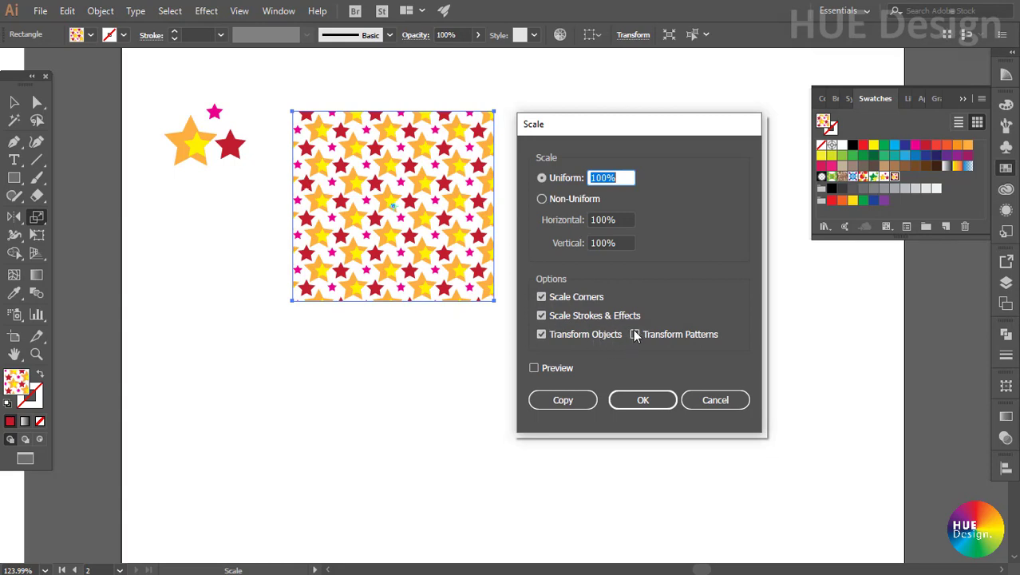
click(635, 335)
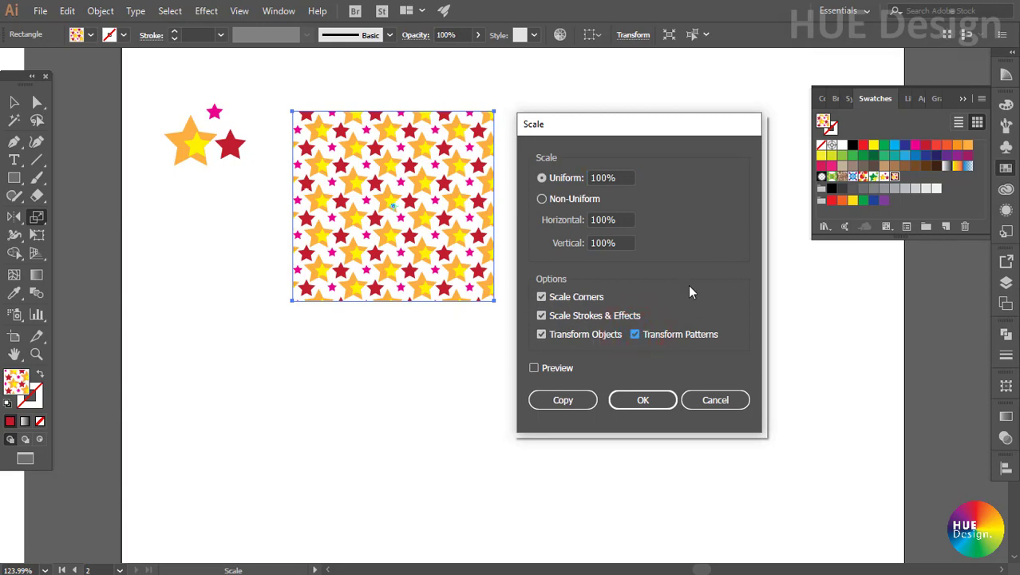
click(643, 403)
Drag the star-pattern rectangle's corner outward to enlarge it into a large block
key(v)
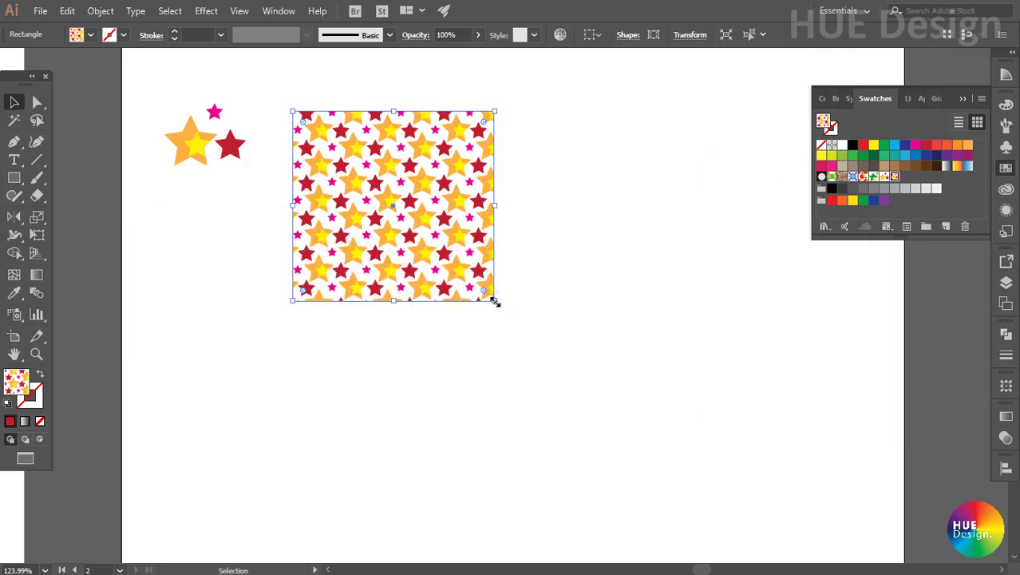
drag(493, 301, 613, 411)
click(670, 390)
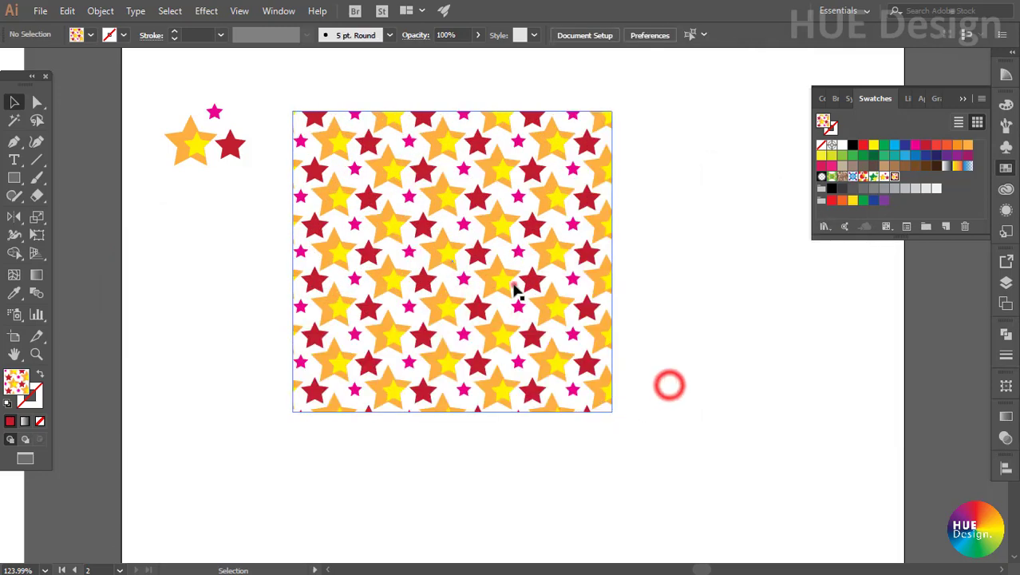
click(513, 288)
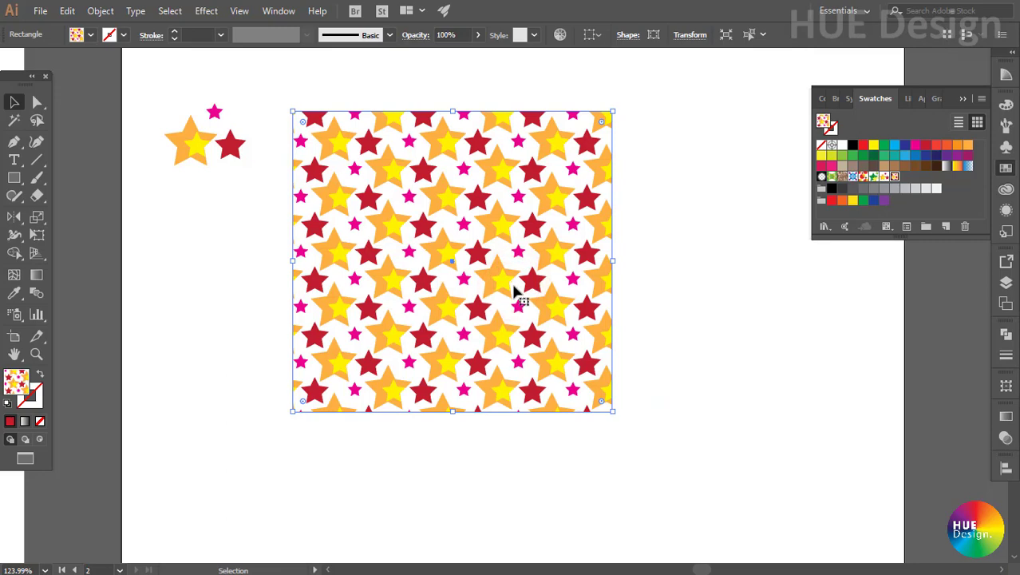
click(645, 345)
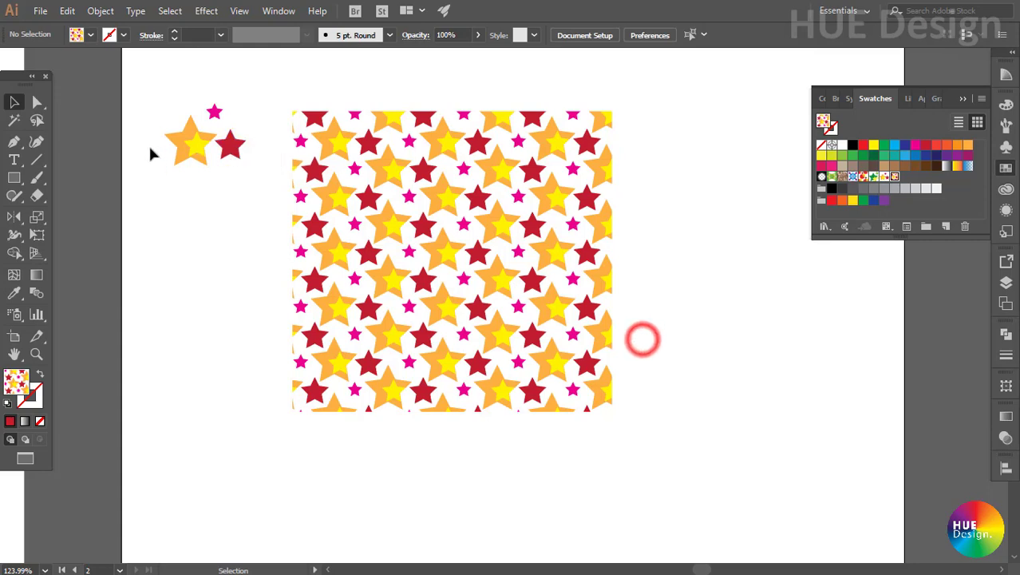
Marquee-select the three small stars and zoom in on them
mouse_move(158, 94)
mouse_down()
mouse_move(245, 199)
mouse_move(252, 174)
mouse_up()
click(229, 211)
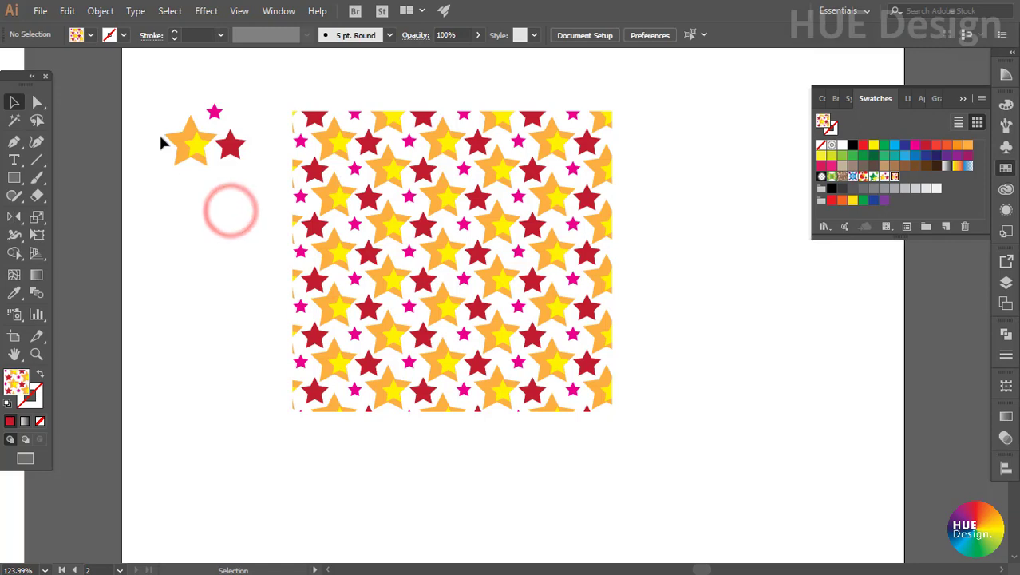
drag(154, 89, 251, 180)
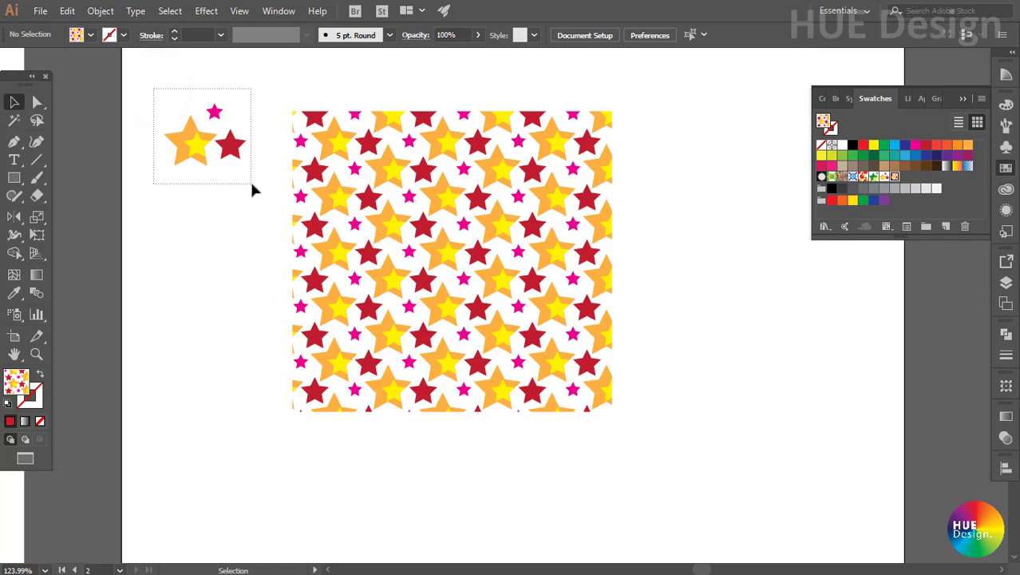
click(232, 214)
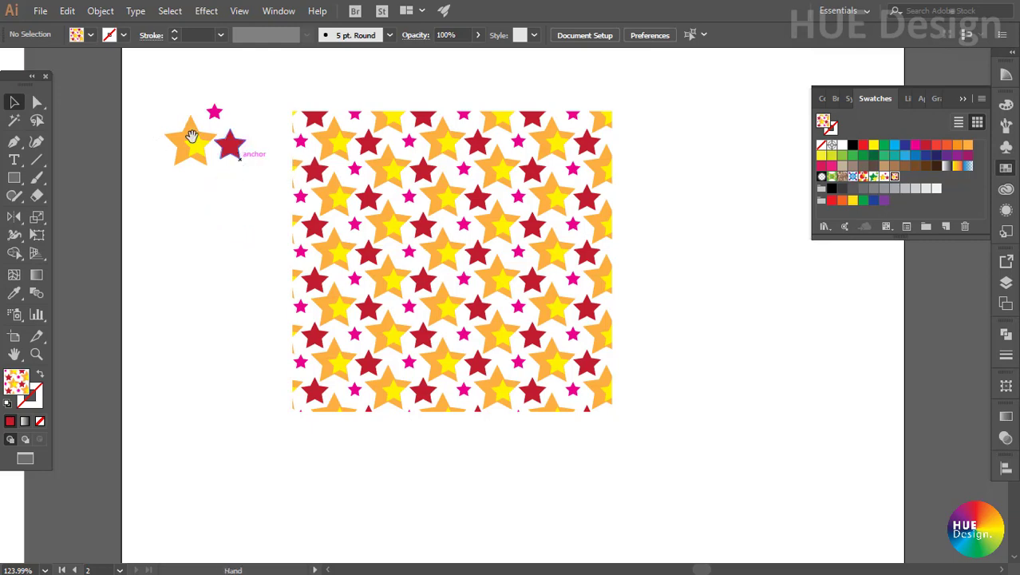
drag(191, 131, 392, 203)
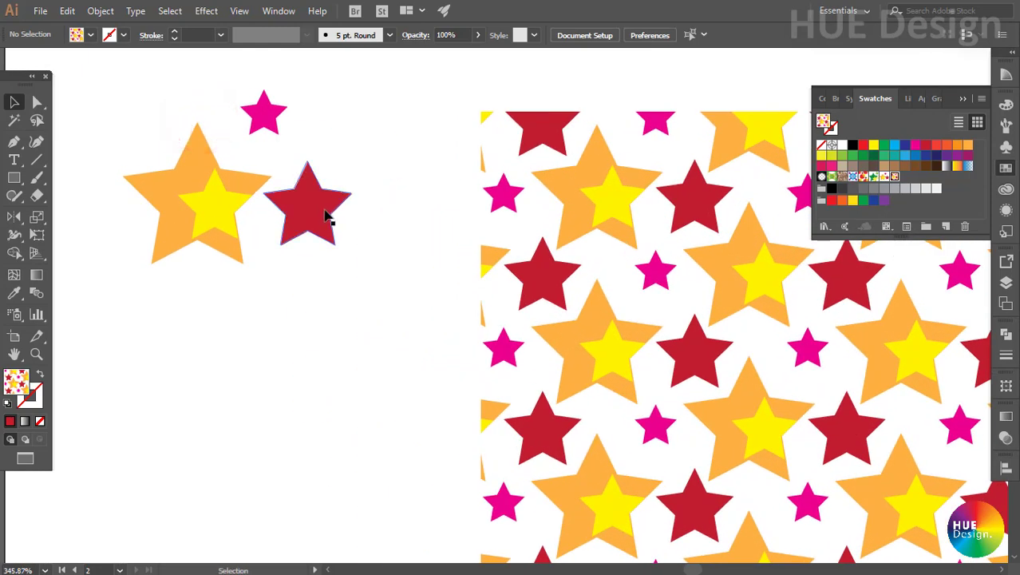
Move the red star up beside the pink star and reselect the three-star motif
drag(321, 215, 304, 188)
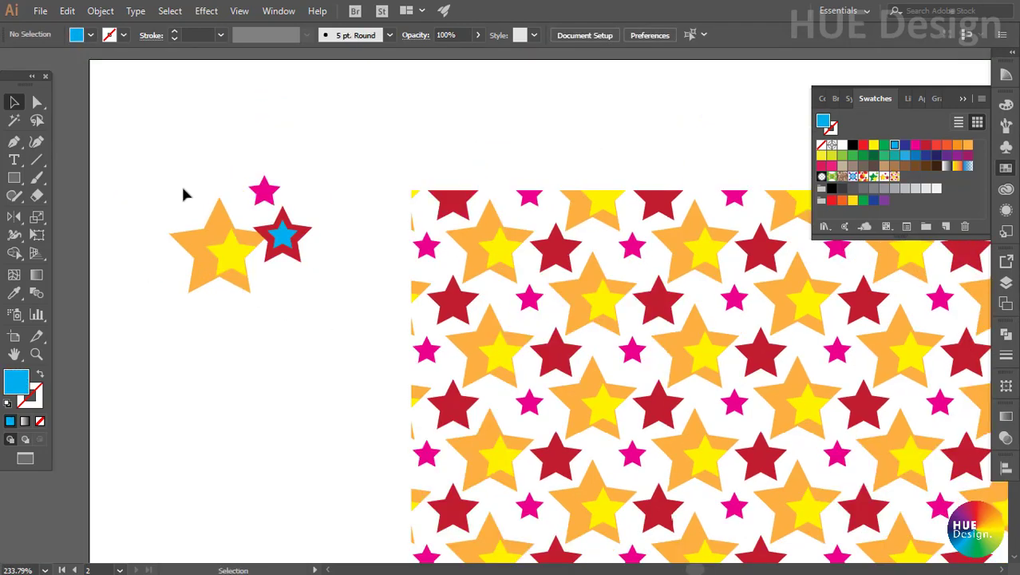
drag(173, 164, 307, 301)
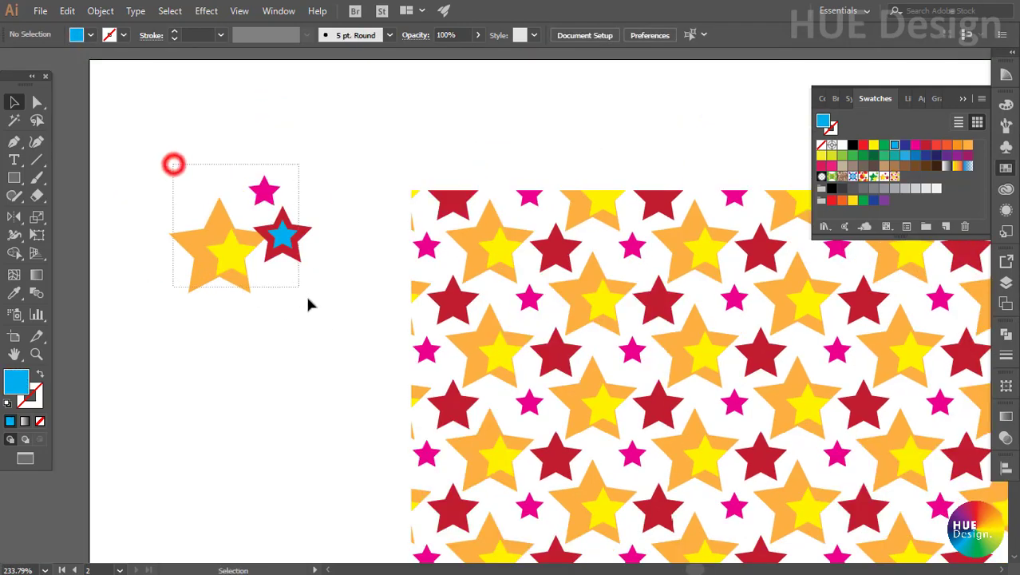
ctrl+click(365, 373)
alt+click(237, 250)
mouse_move(206, 166)
mouse_down()
mouse_move(371, 191)
mouse_move(914, 185)
mouse_up()
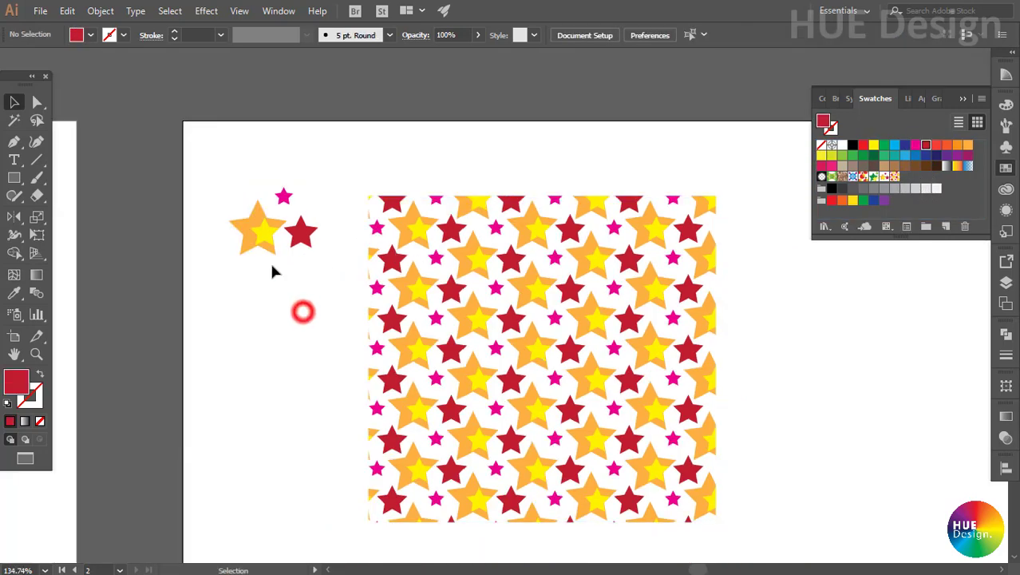
drag(303, 308, 238, 182)
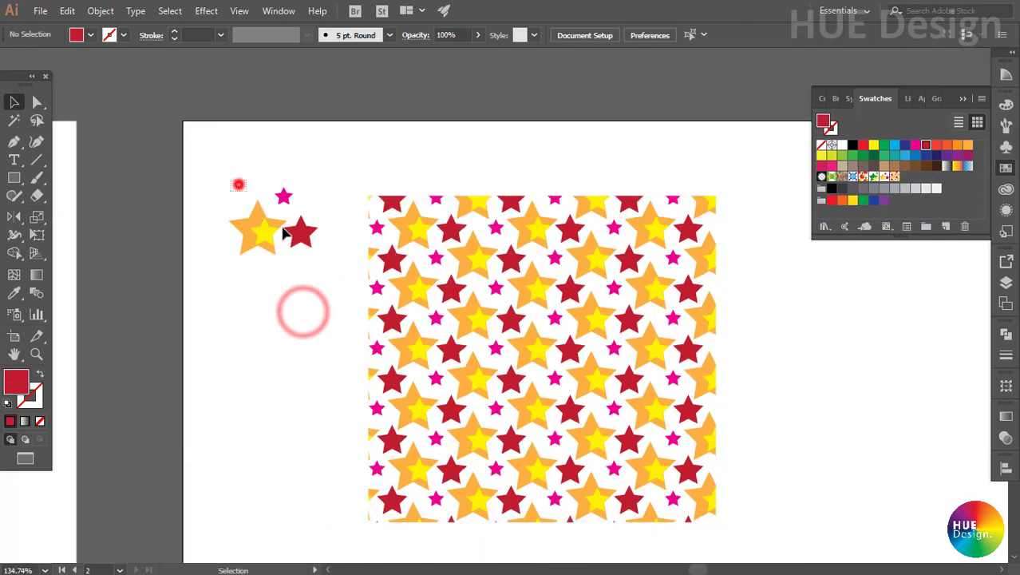
click(299, 284)
click(781, 280)
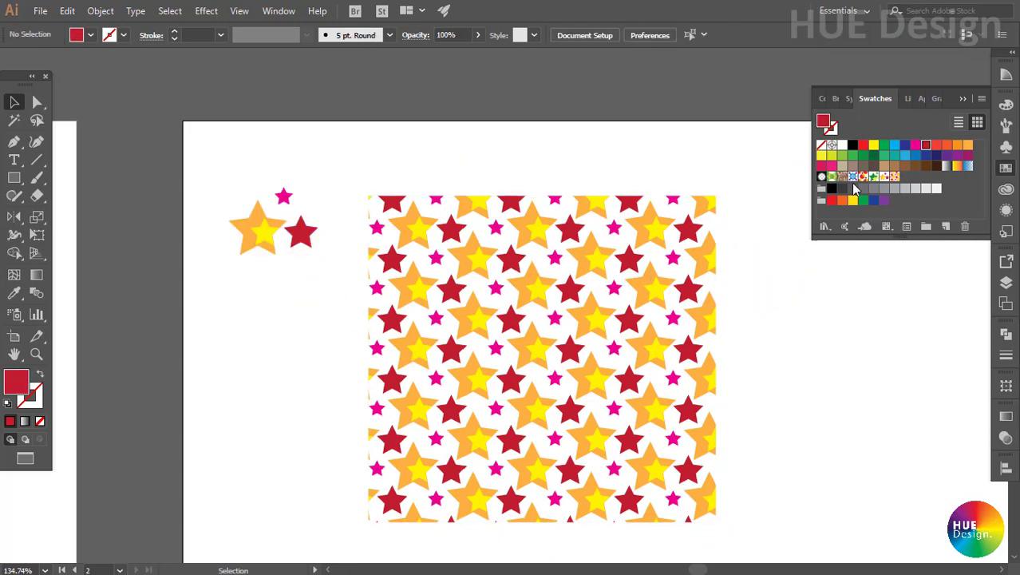
Reopen the ngoi sao swatch in pattern editing mode with its tile settings visible
click(895, 177)
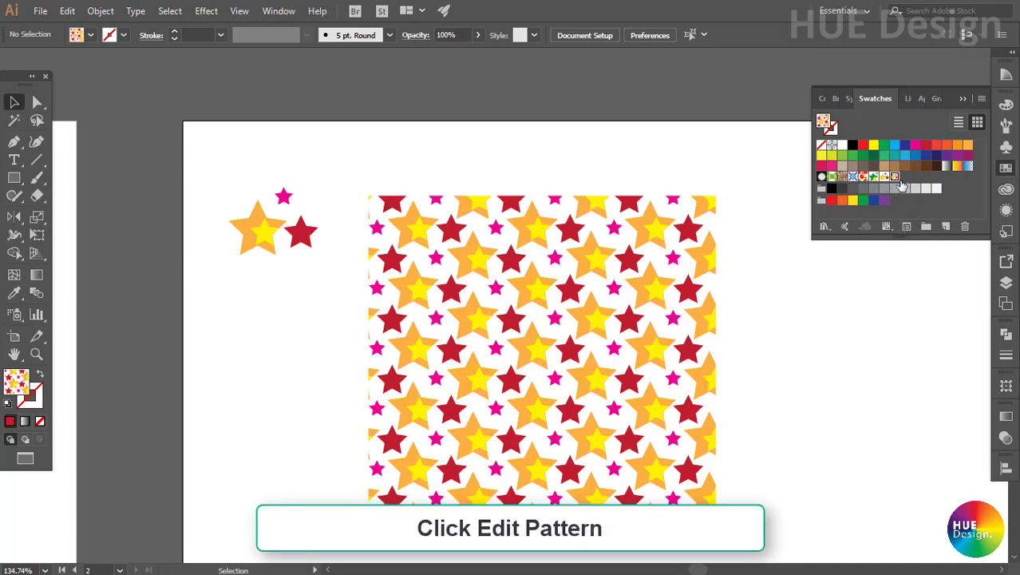
click(907, 229)
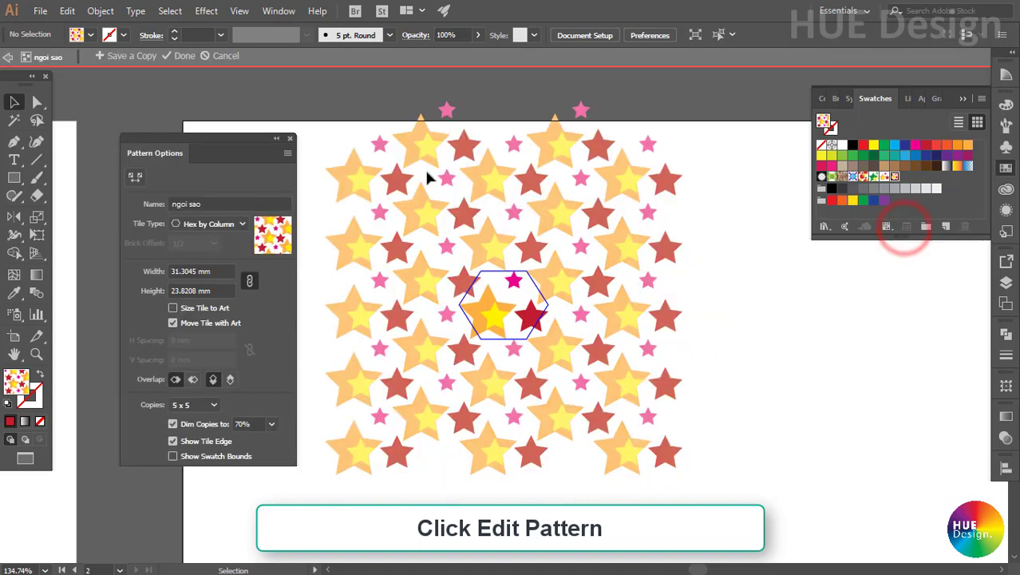
drag(221, 152, 228, 156)
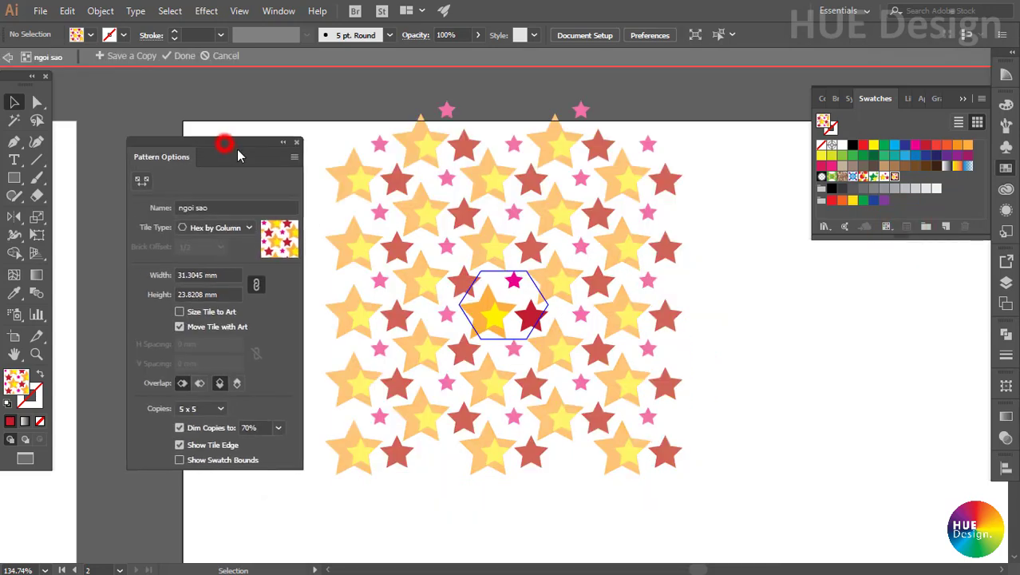
click(240, 227)
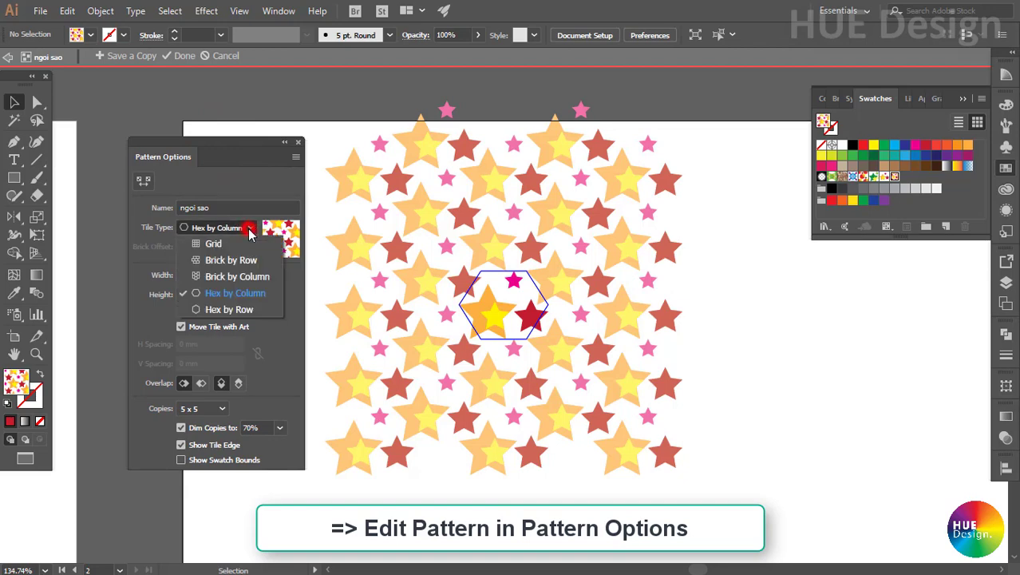
Rename the pattern 'ngoi sao 2', tile it Brick by Row, and set width 28 mm
click(225, 207)
click(242, 228)
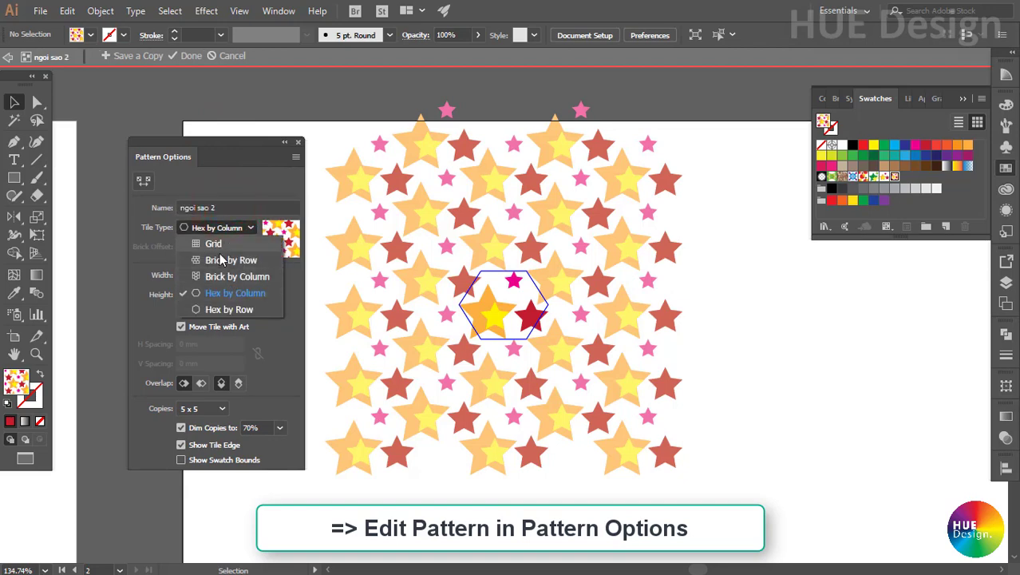
click(218, 262)
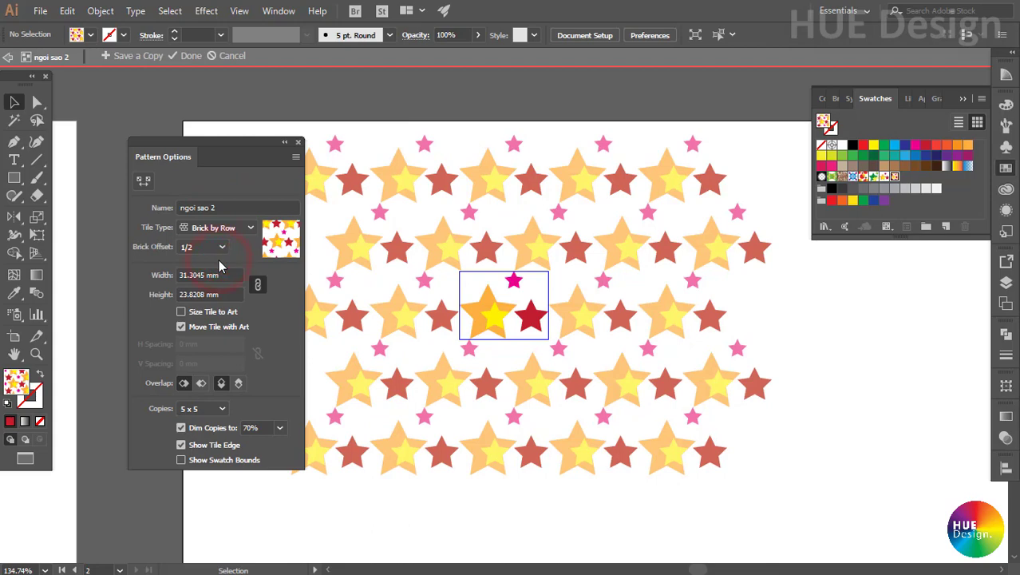
click(232, 227)
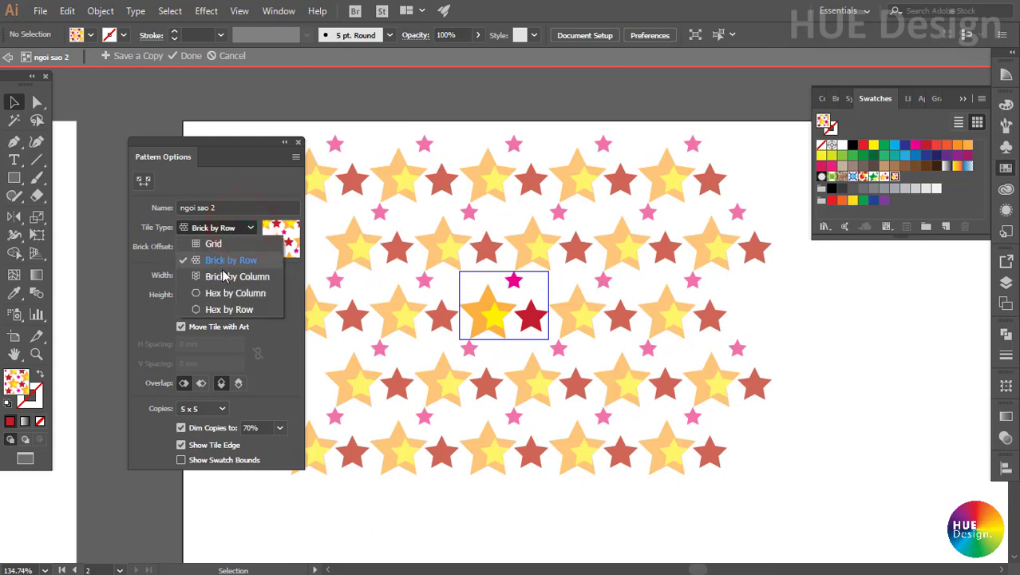
click(230, 261)
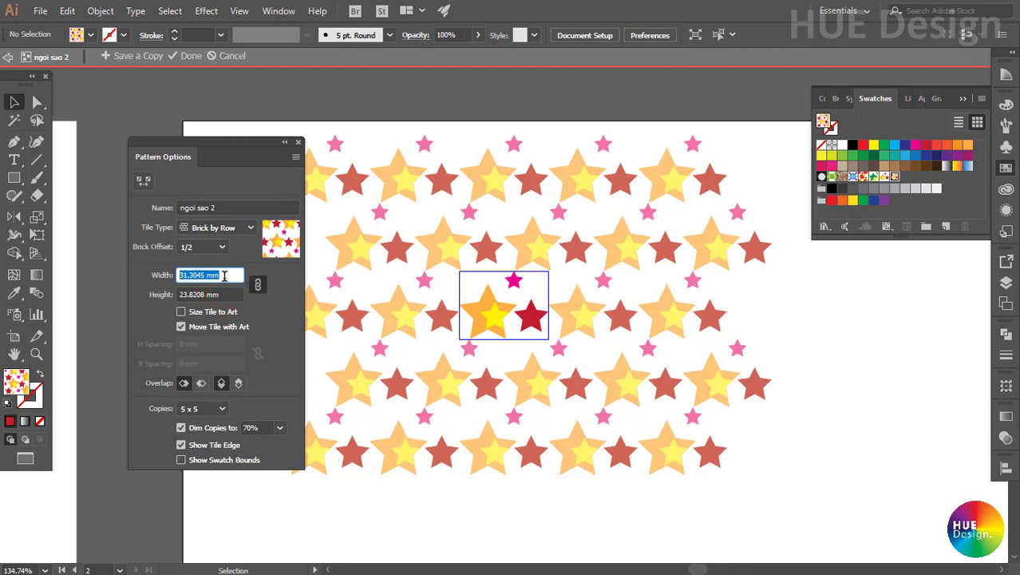
text(25)
key(Return)
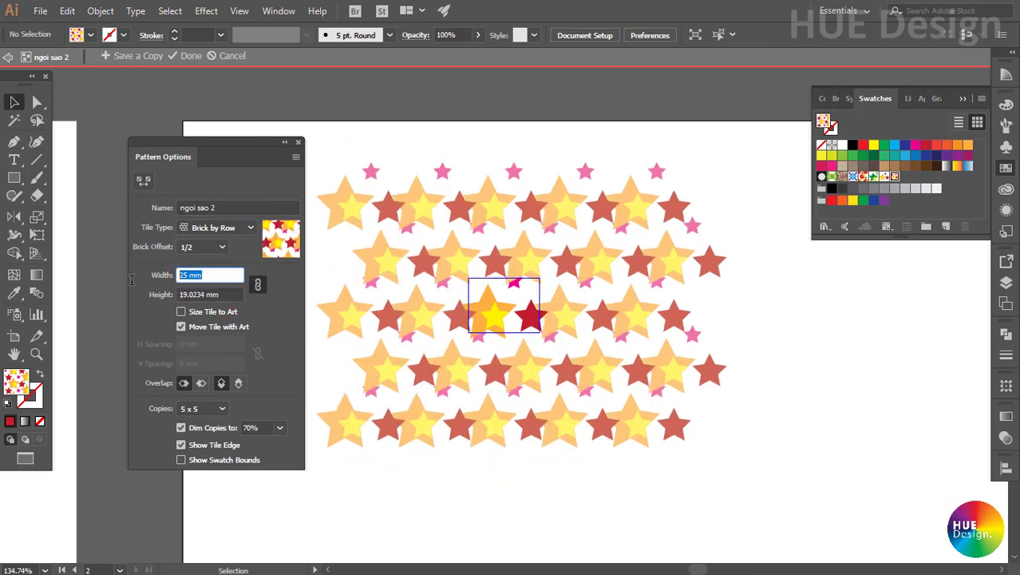
text(28)
key(Return)
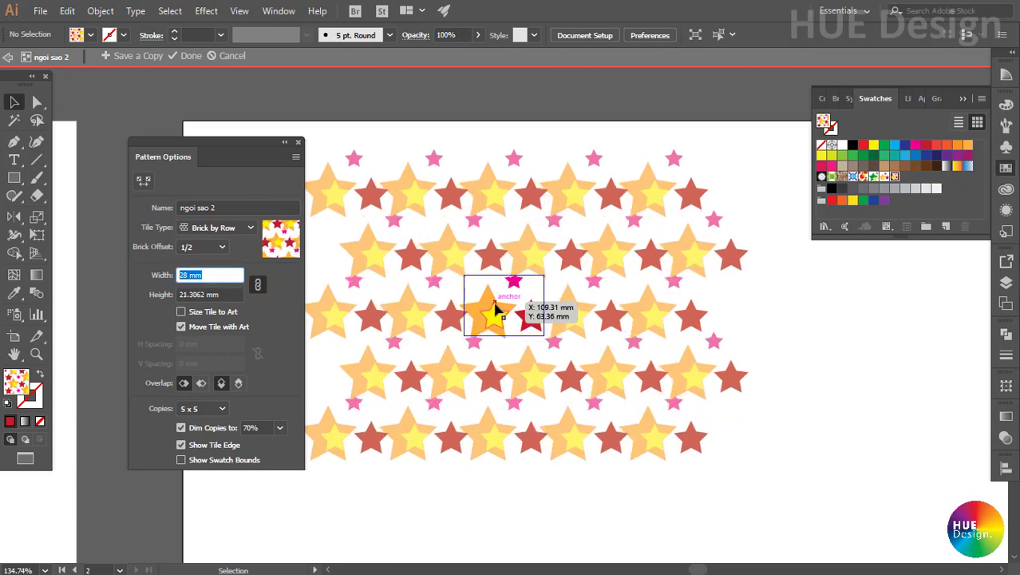
Copy the yellow star onto the red star, shrink it, and fill it light blue
ctrl+click(458, 246)
drag(593, 367, 595, 379)
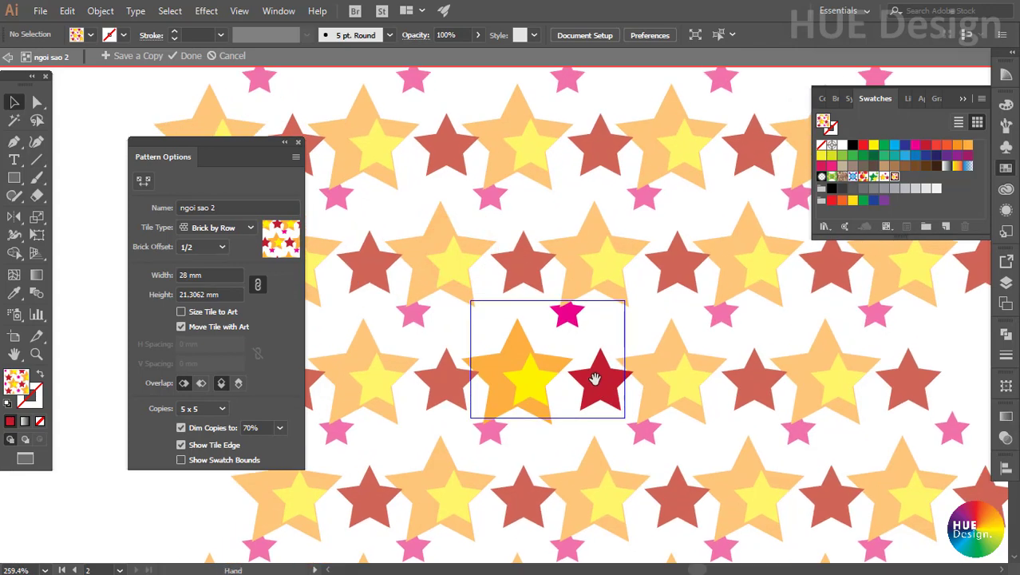
click(535, 382)
drag(533, 383, 597, 383)
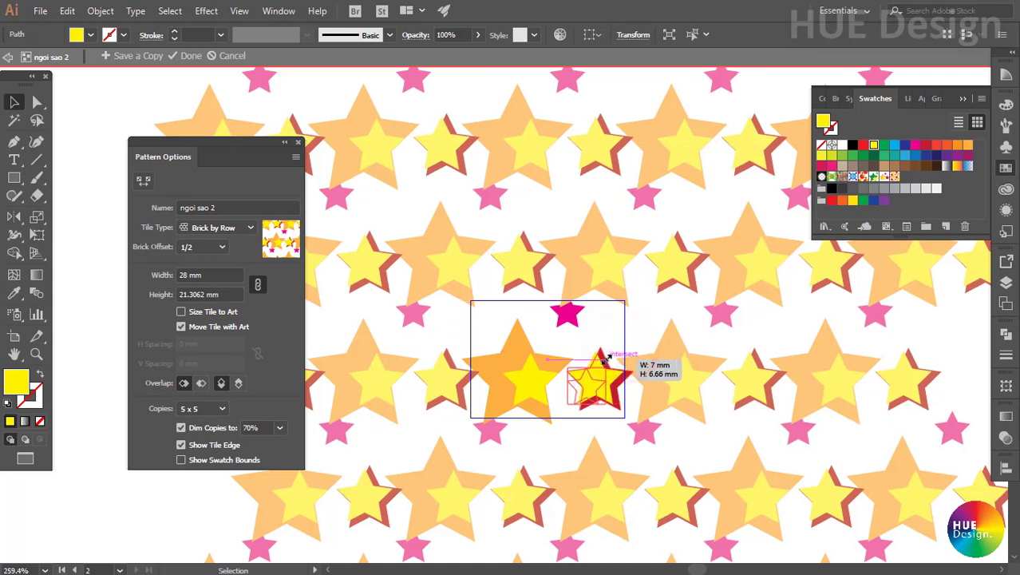
drag(624, 349, 593, 370)
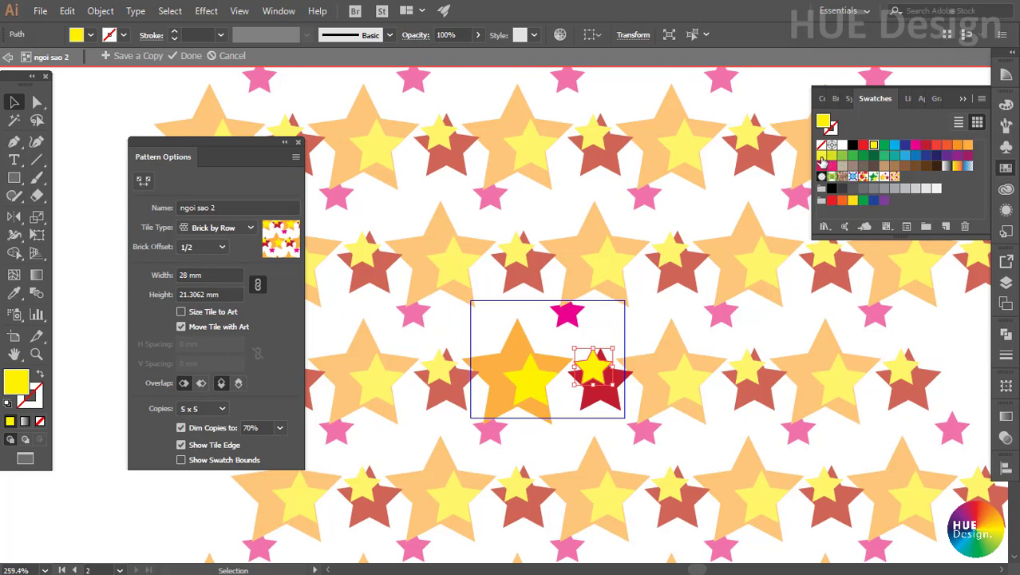
click(948, 145)
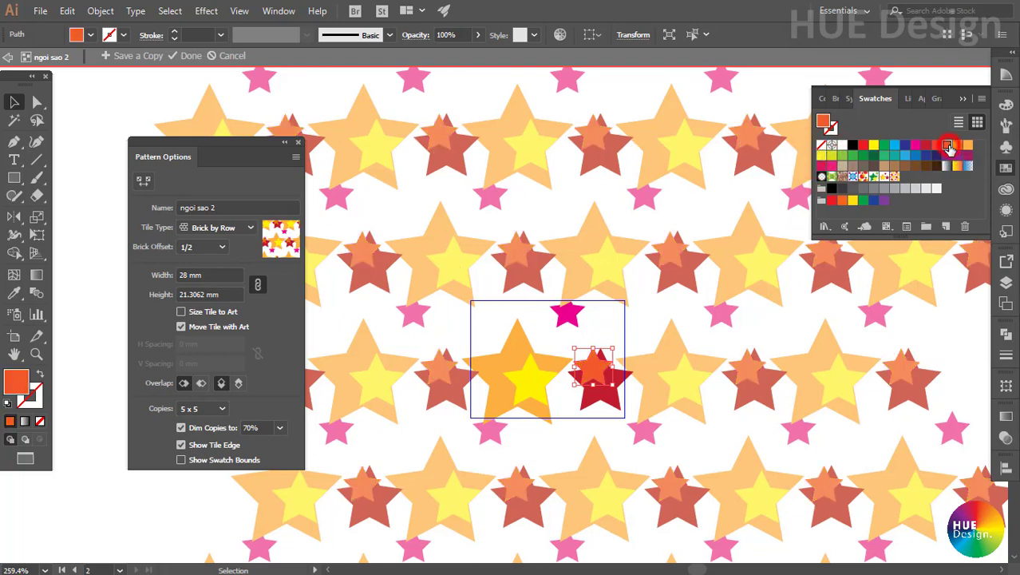
click(863, 145)
click(904, 155)
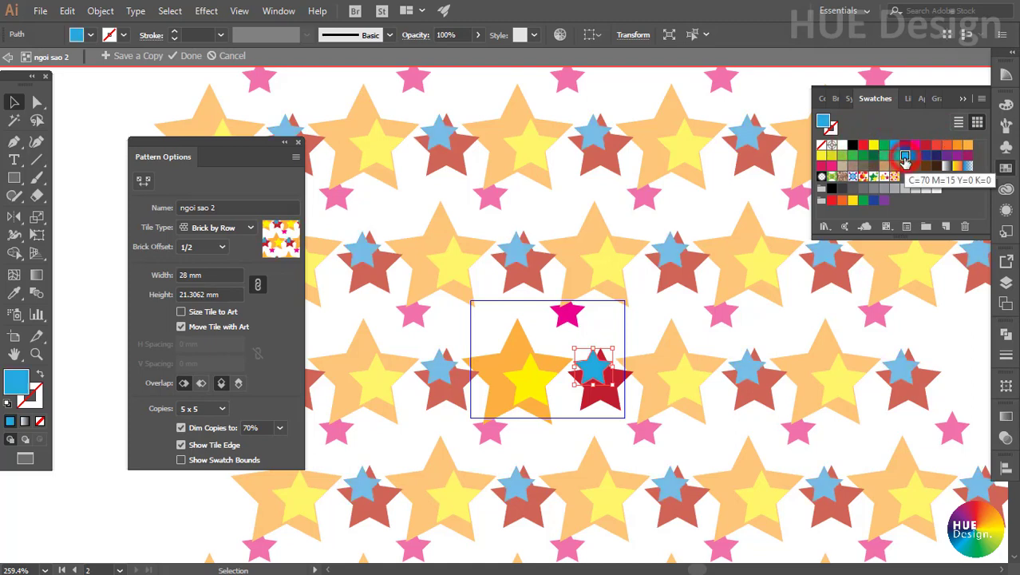
Enlarge the pink star at the top of the tile
click(565, 314)
scroll(554, 295, down, 1)
drag(549, 292, 530, 309)
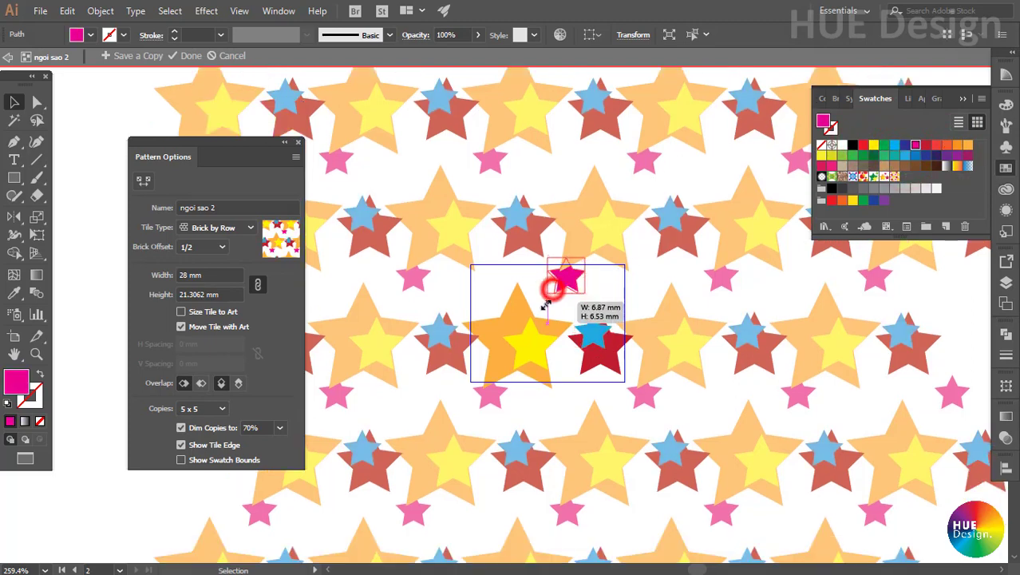
click(633, 273)
ctrl+alt+click(689, 430)
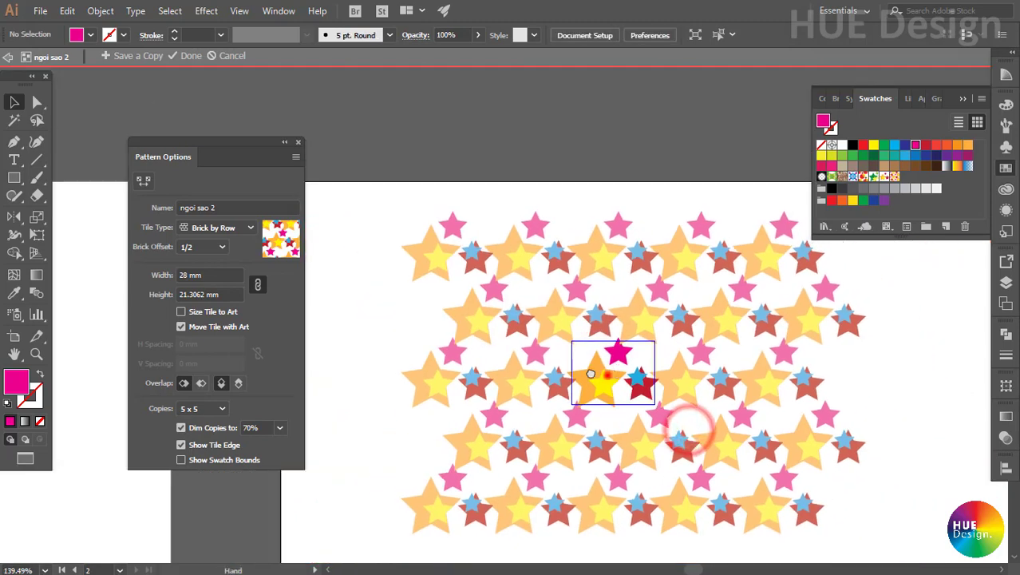
Save the revised ngoi sao 2 pattern and select the pattern-filled square
ctrl+alt+click(608, 376)
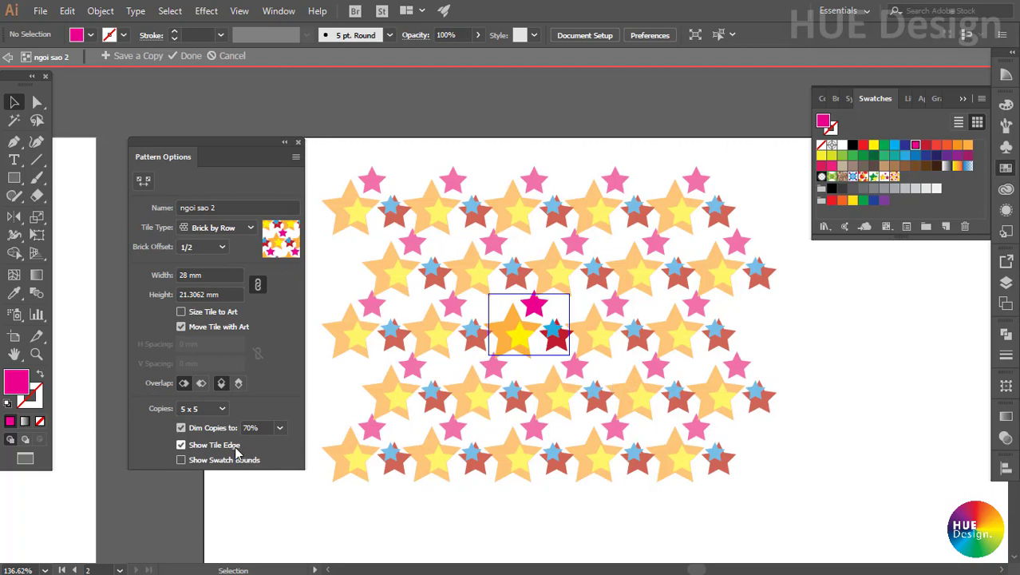
click(185, 56)
click(802, 324)
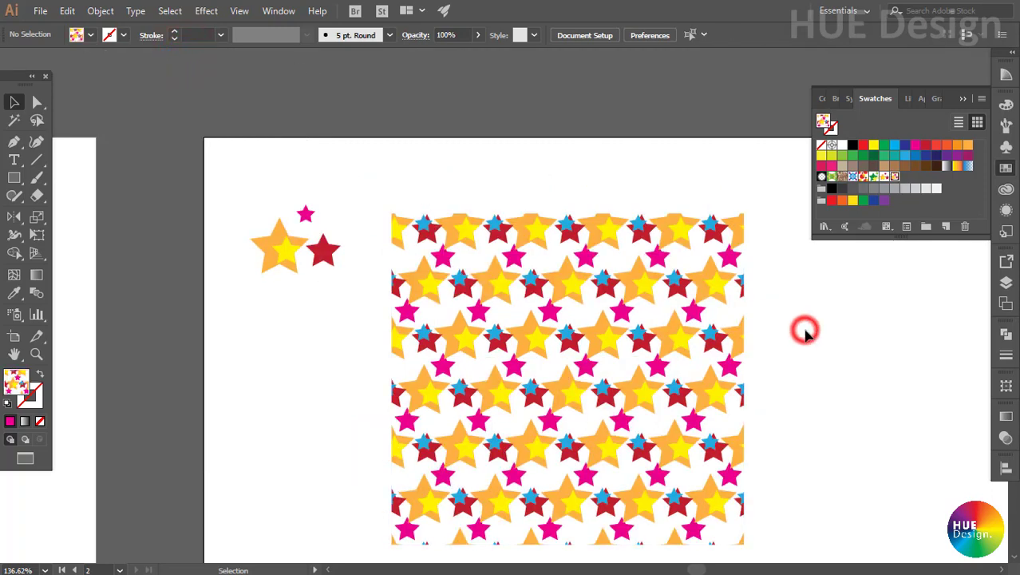
click(771, 376)
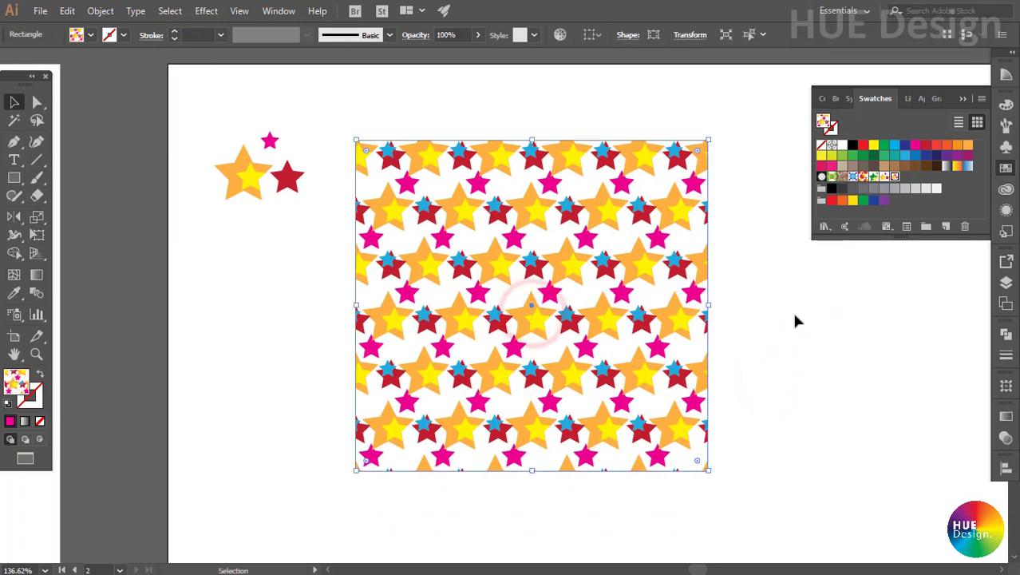
click(592, 363)
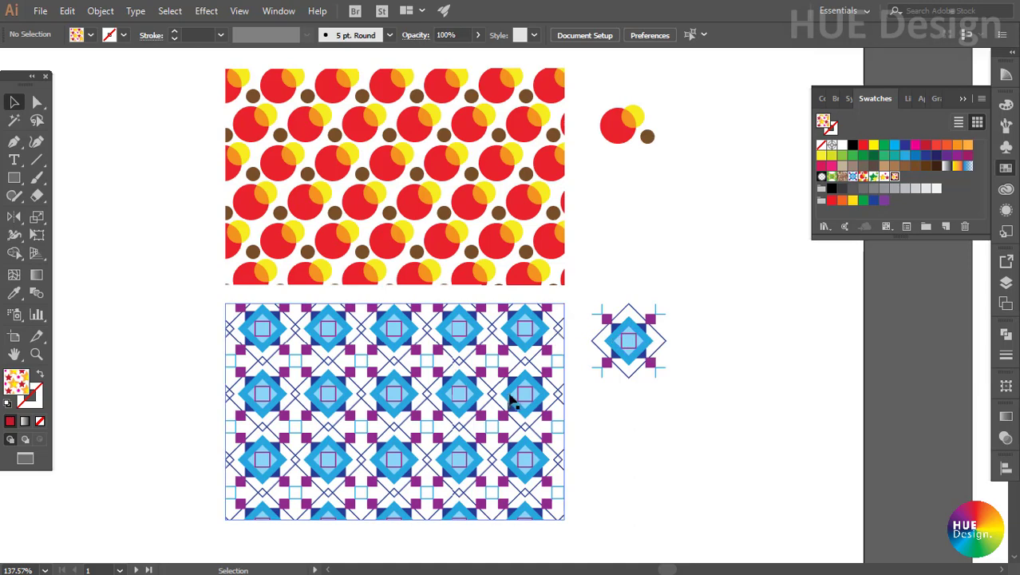
Create a 12 × 12 mm square with the Rectangle tool
scroll(482, 323, up, 3)
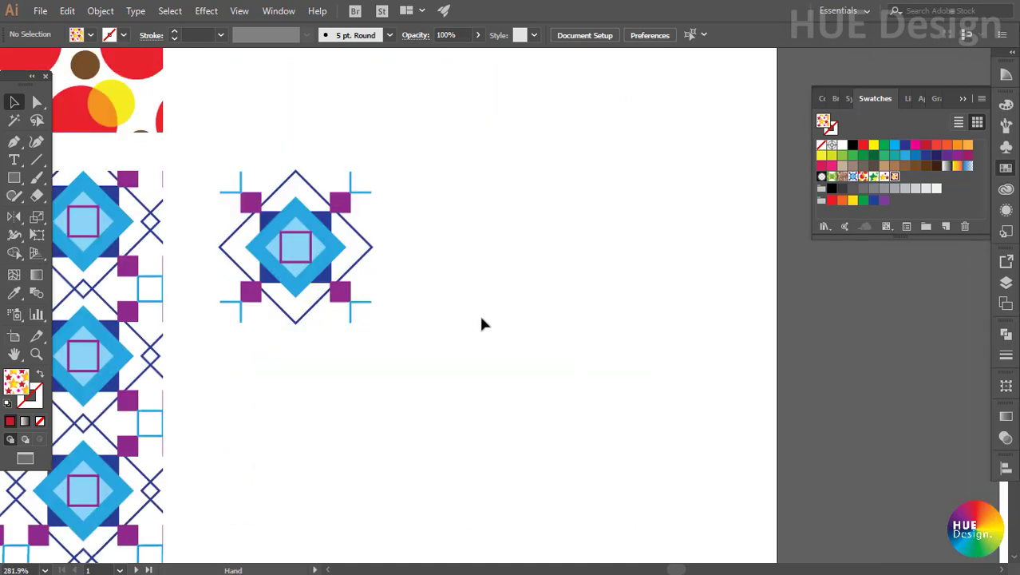
click(14, 177)
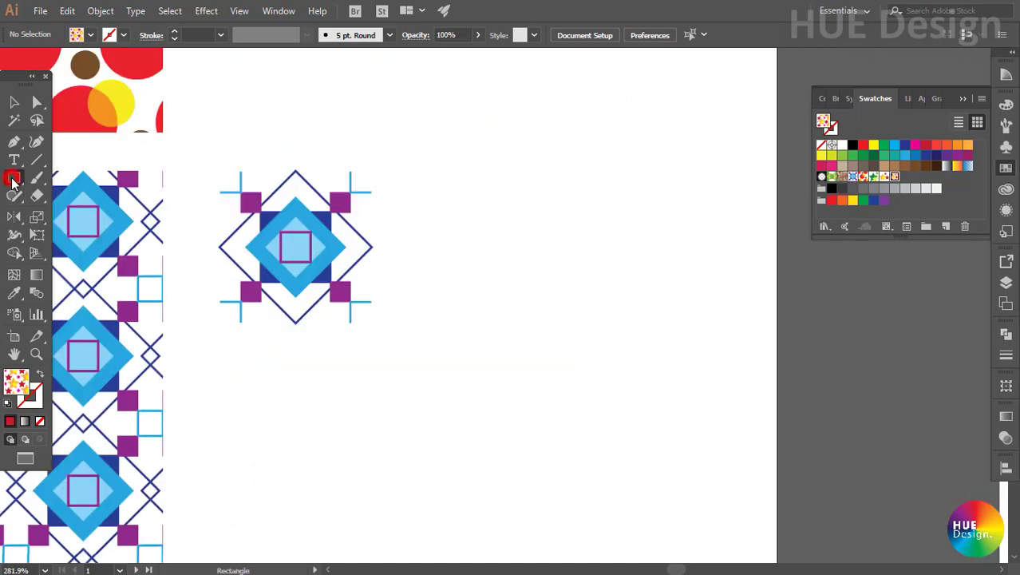
click(483, 211)
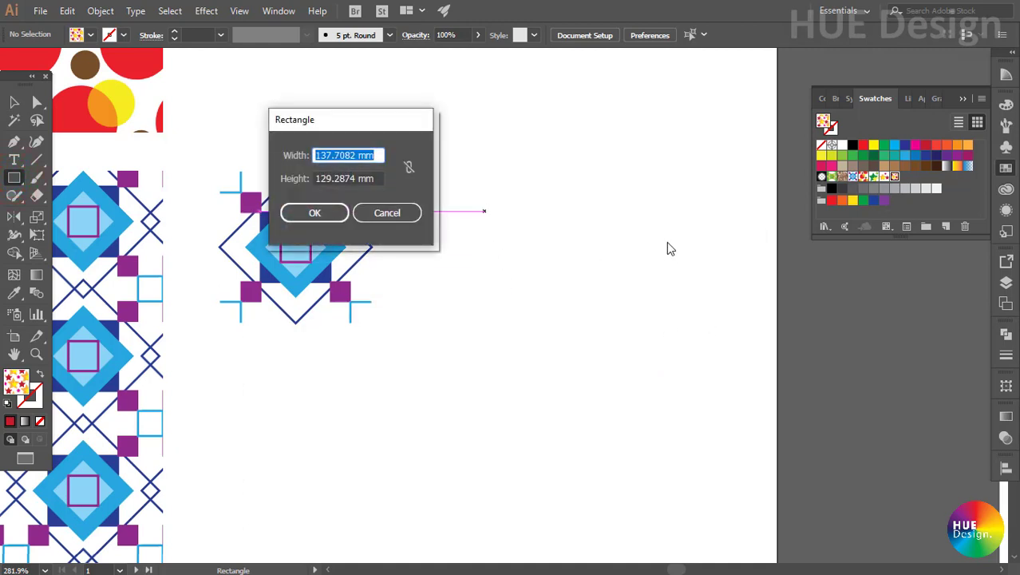
text(12)
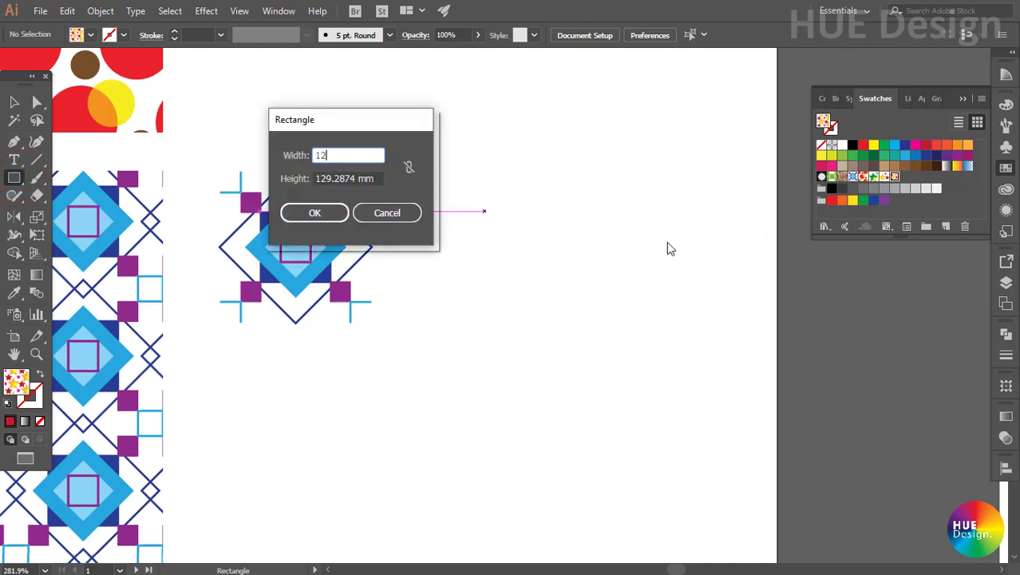
key(Tab)
text(12)
key(Return)
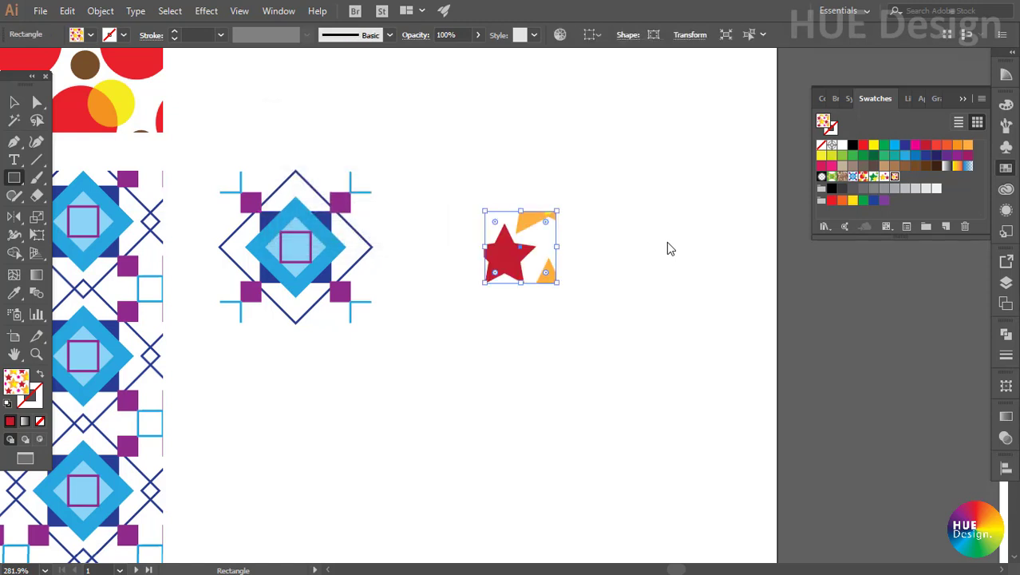
Fill the new square dark navy, then clear the selection
click(13, 101)
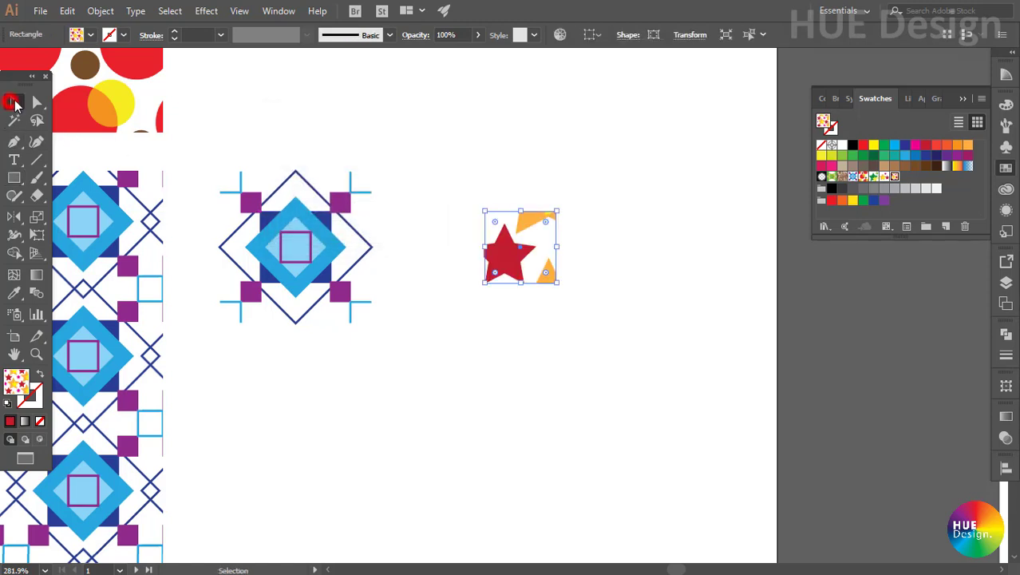
click(916, 156)
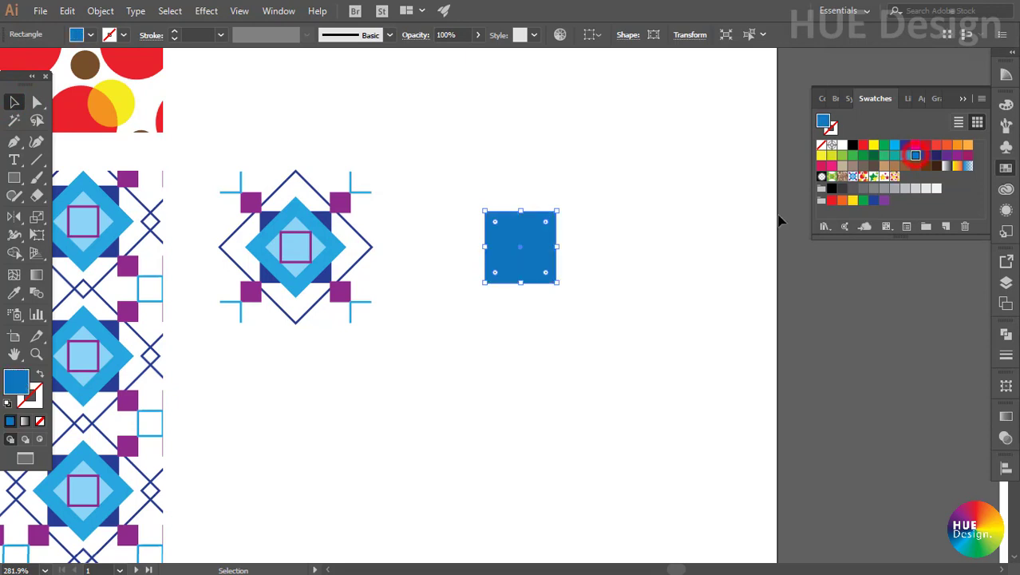
click(632, 288)
click(549, 260)
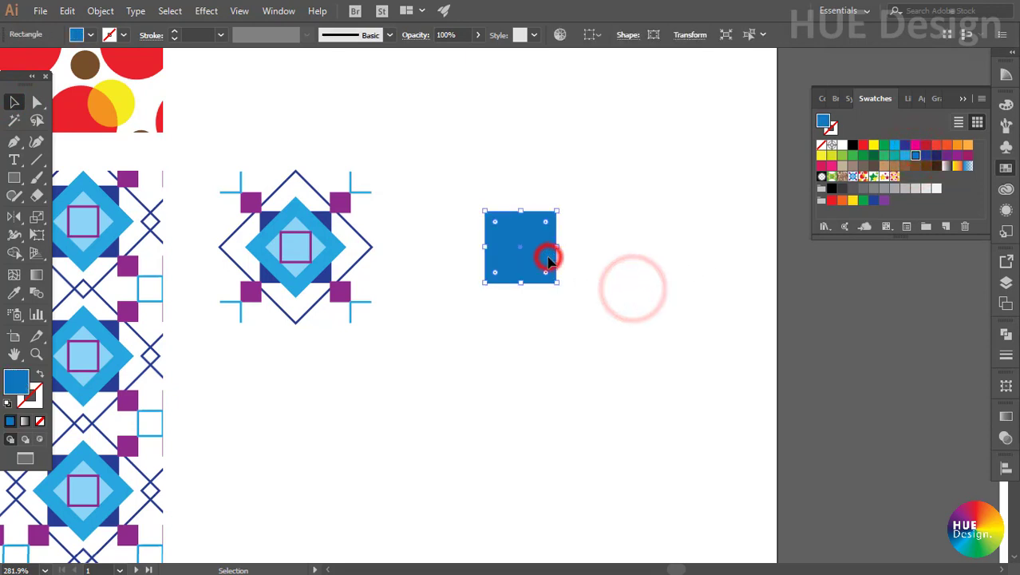
click(926, 155)
key(ctrl+shift+a)
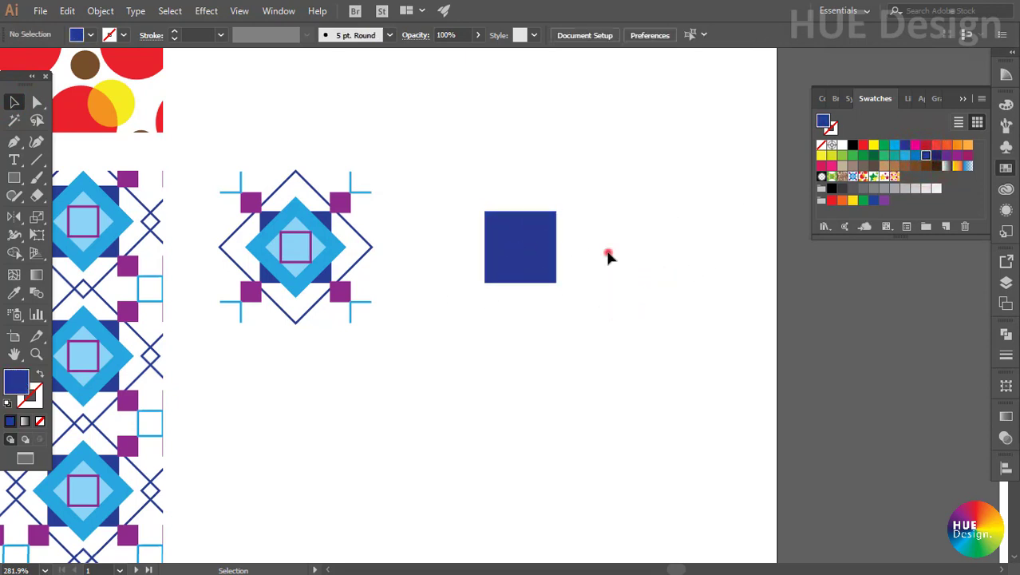
Paste a copy of the navy square in front, rotate it 45°, and fill it bright blue
click(606, 251)
drag(461, 168, 578, 316)
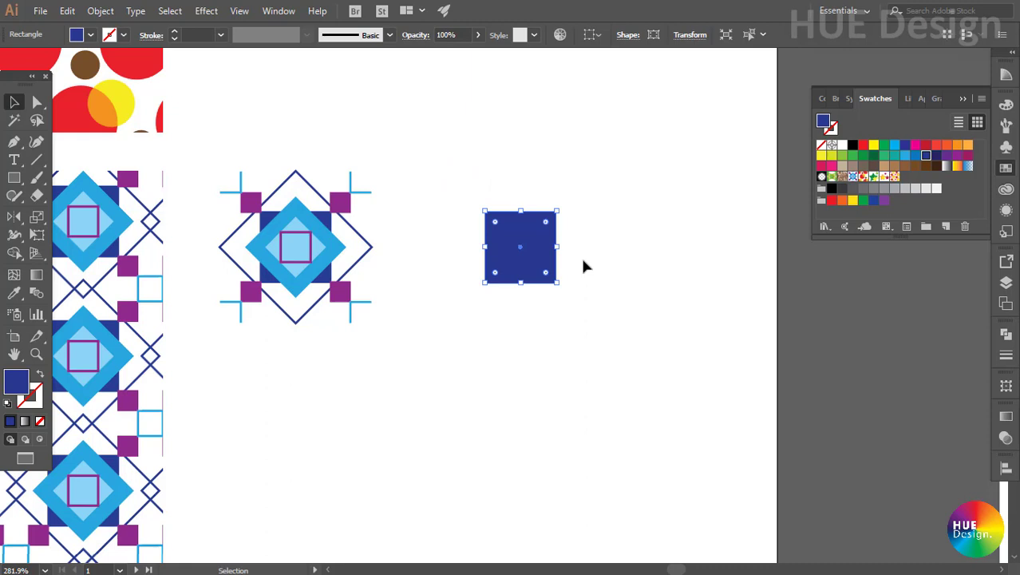
key(a)
key(v)
drag(559, 284, 583, 244)
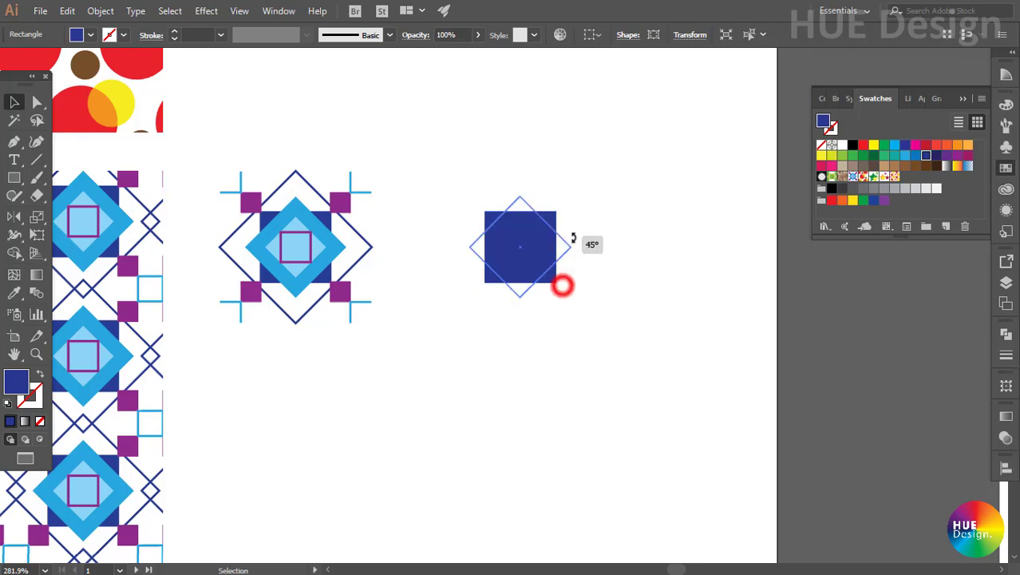
click(916, 156)
click(899, 155)
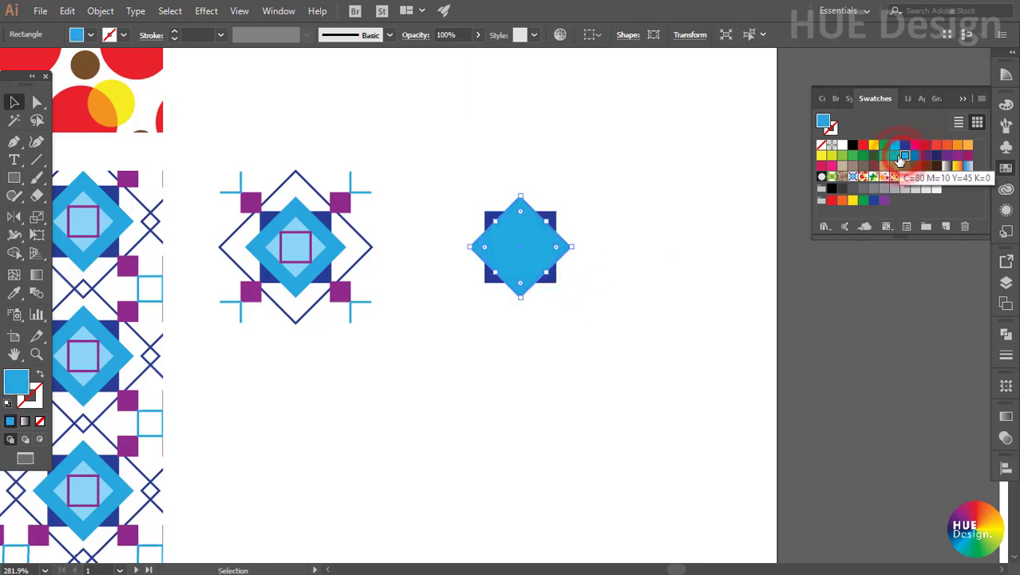
click(905, 156)
click(904, 155)
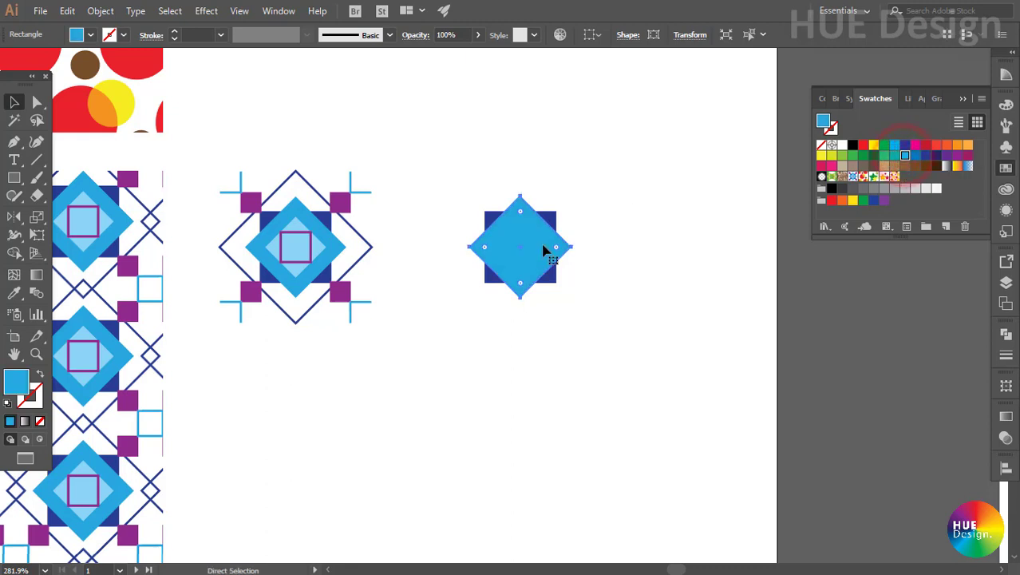
Scale a smaller inner diamond and color it paler blue at C50 M0
drag(520, 197, 519, 289)
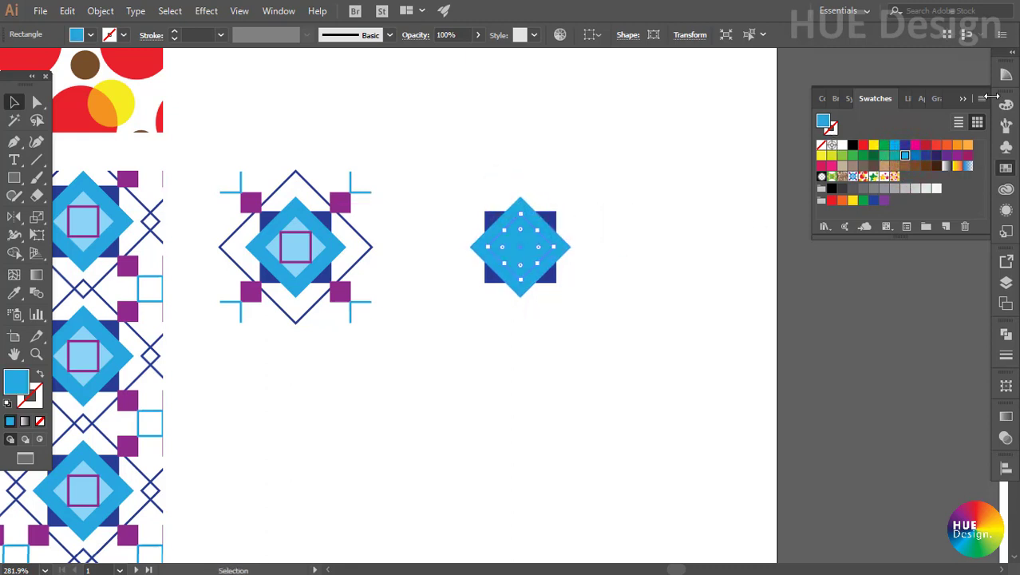
click(822, 99)
click(955, 122)
text(50)
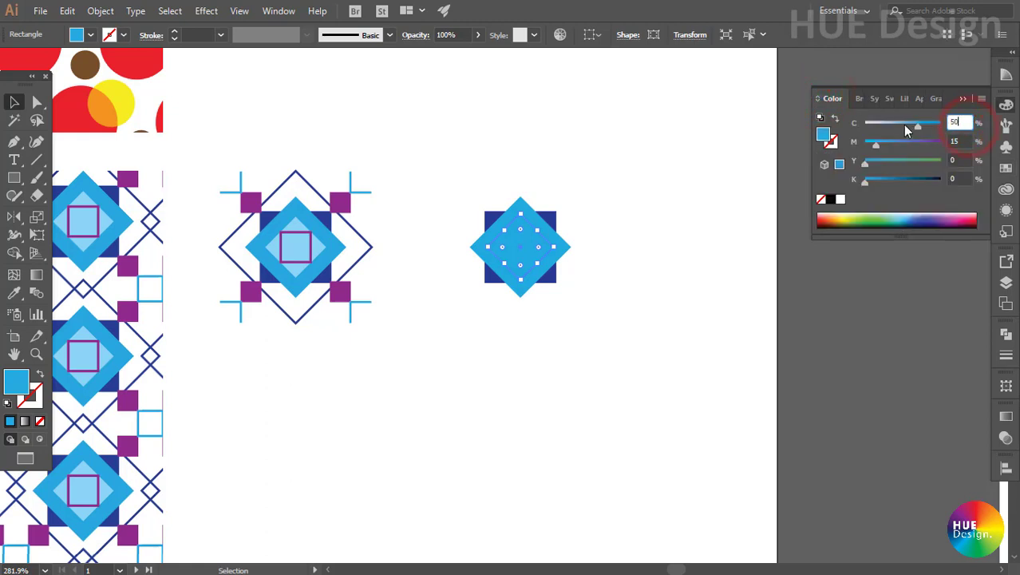
key(Tab)
text(0)
key(Return)
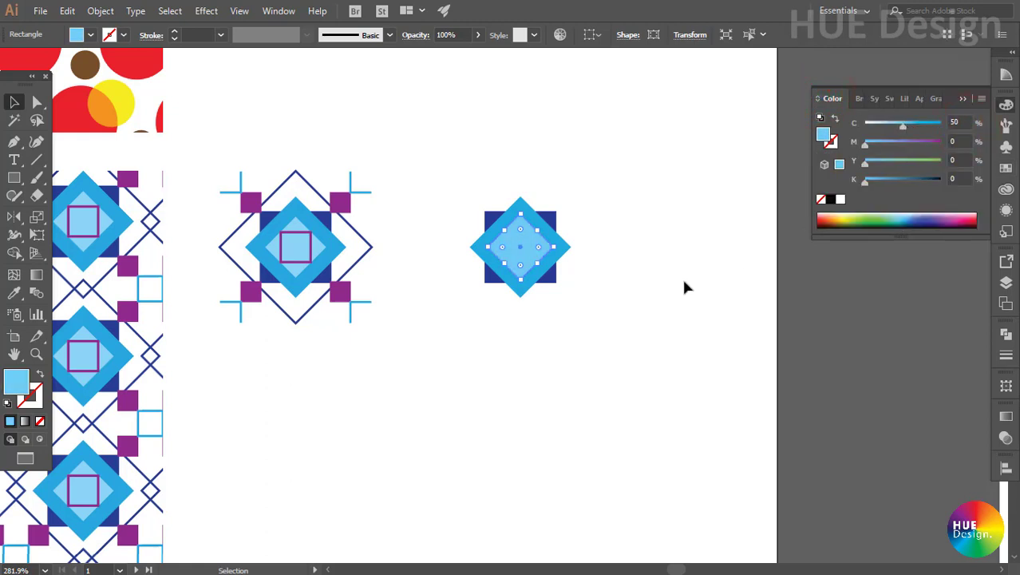
Turn the inner diamond into a small purple-outlined square and copy it to the top-right corner
mouse_move(520, 271)
mouse_down()
mouse_move(524, 299)
mouse_move(522, 286)
mouse_up()
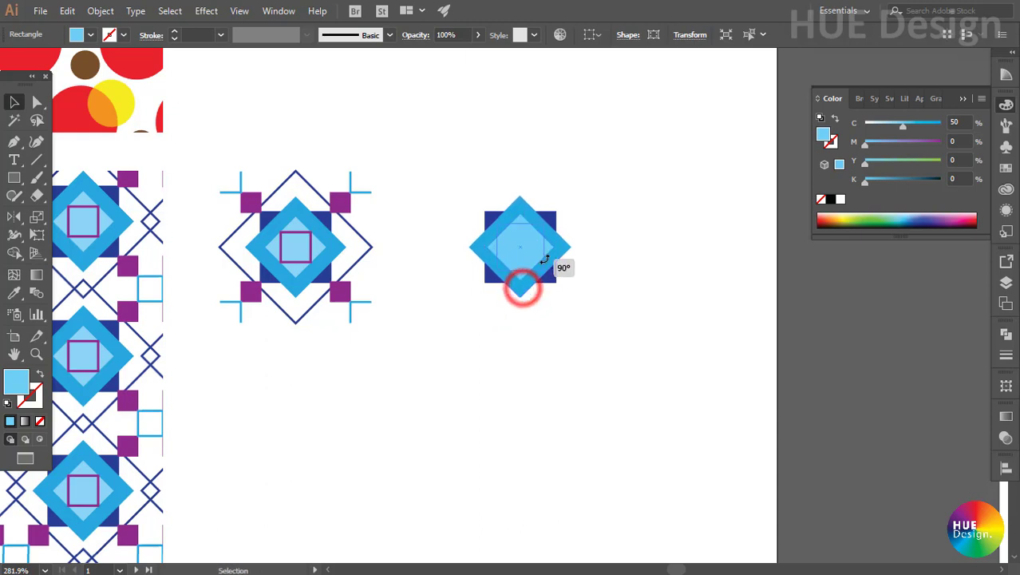
drag(546, 225, 538, 231)
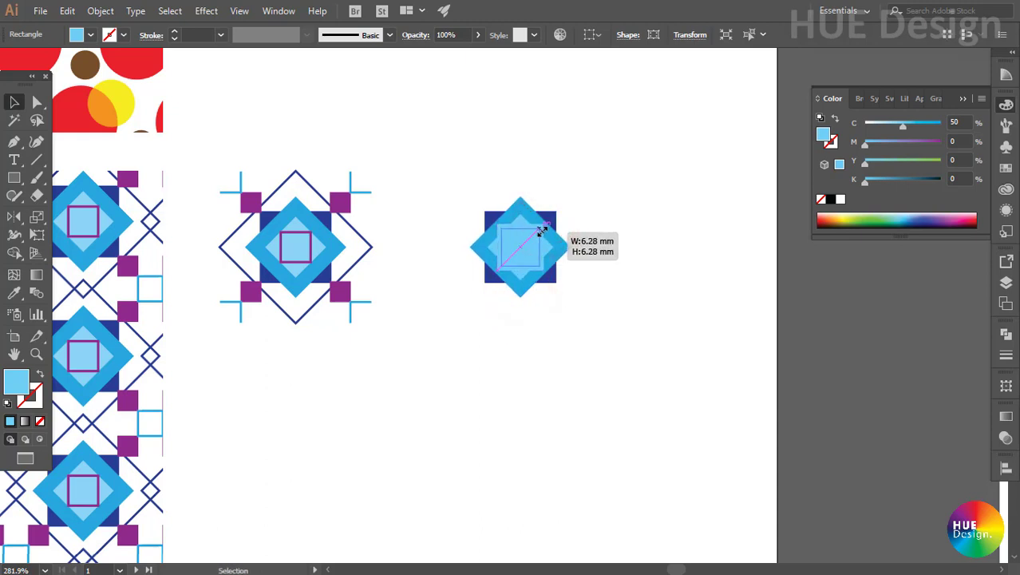
click(822, 200)
click(1005, 168)
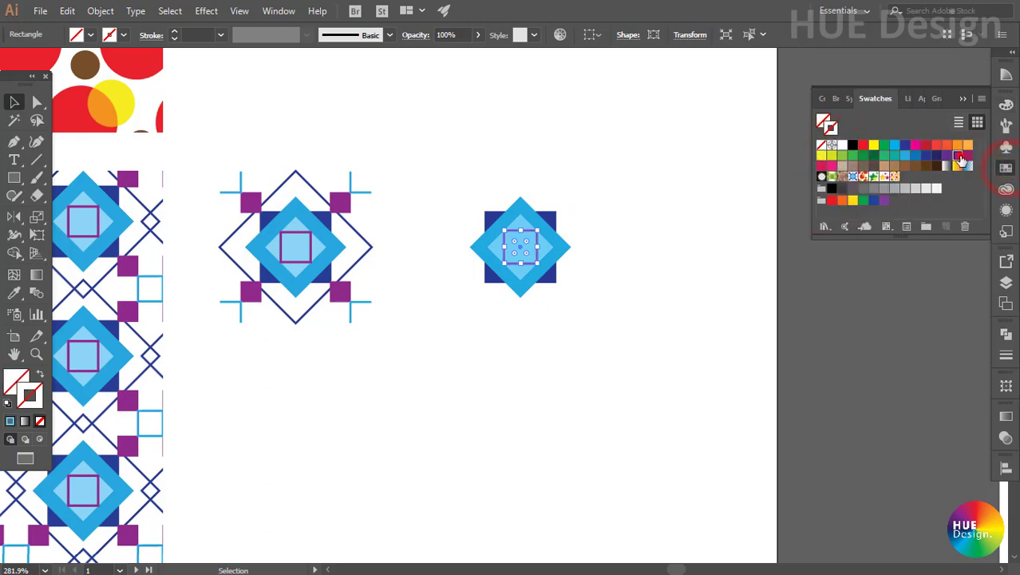
click(959, 155)
click(656, 241)
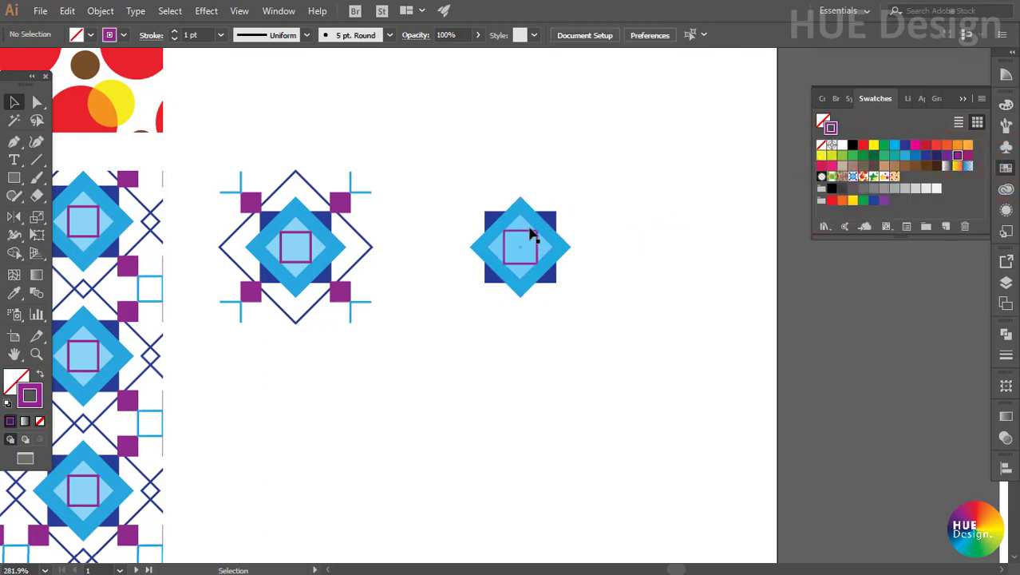
mouse_move(528, 230)
mouse_down()
mouse_move(581, 186)
mouse_move(575, 193)
mouse_up()
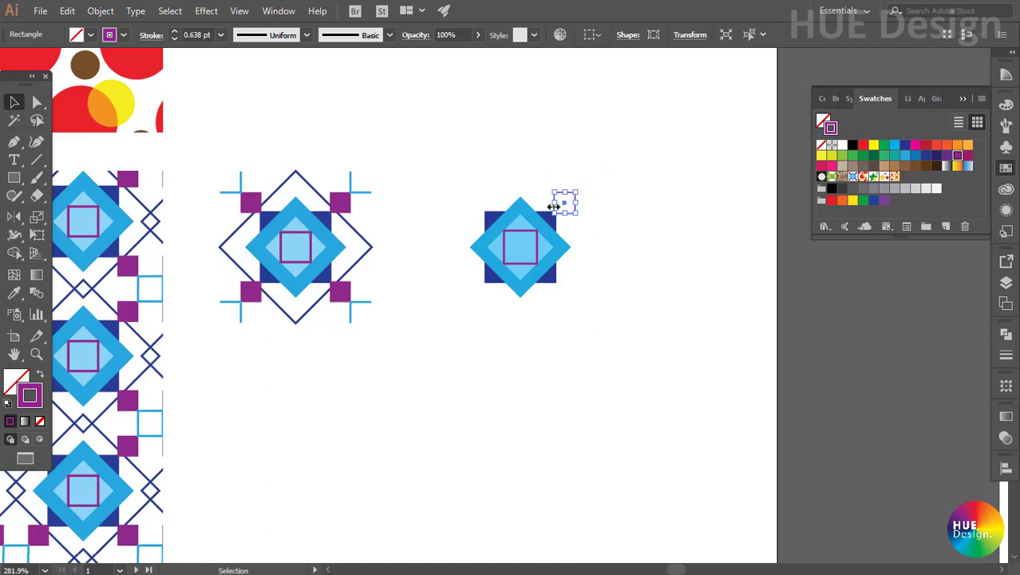
Shrink the corner square copy, then undo a trial copy of the right-hand squares
click(487, 202)
drag(673, 183, 648, 391)
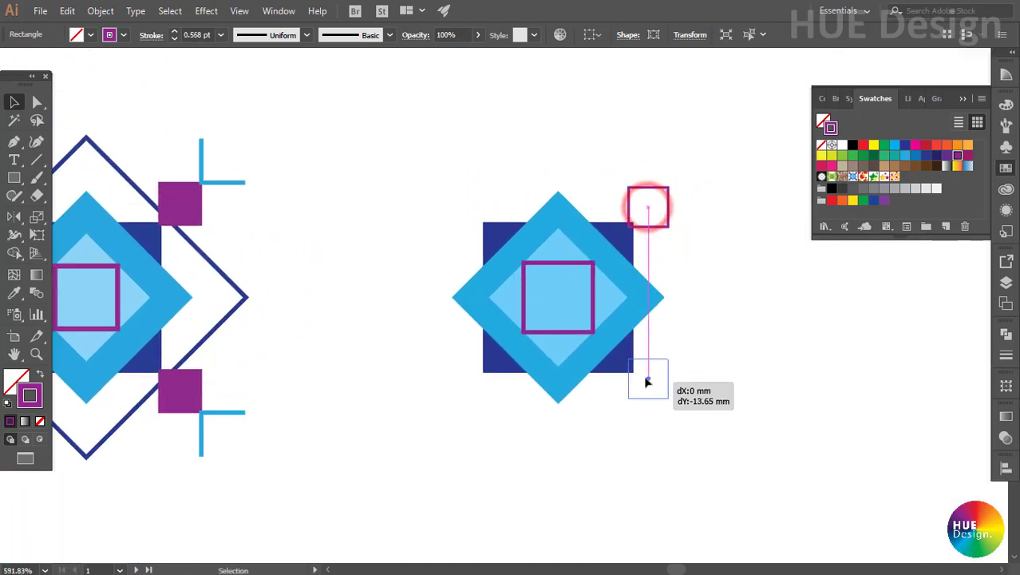
shift+click(655, 214)
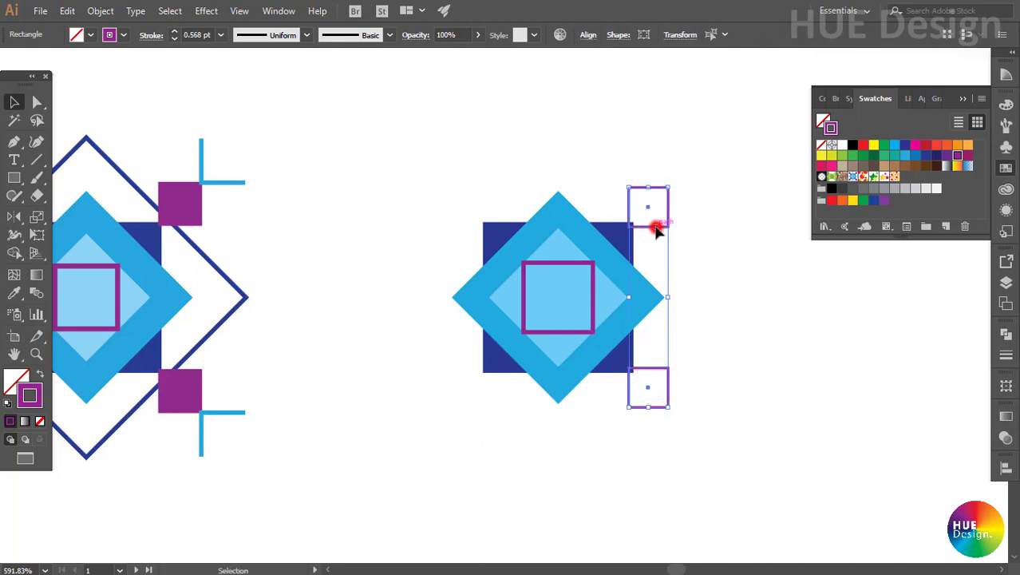
drag(656, 225, 475, 239)
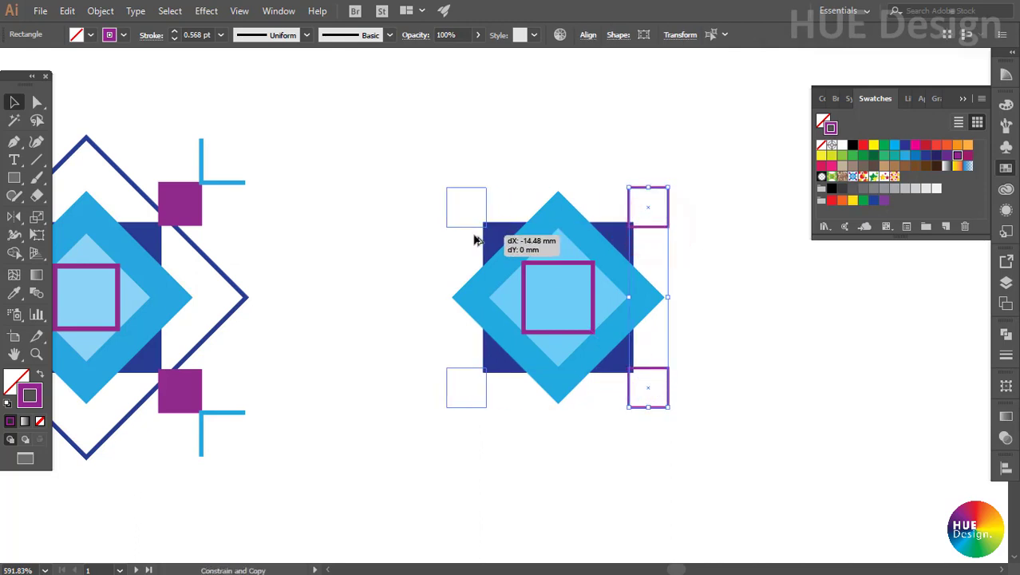
drag(475, 240, 475, 239)
key(ctrl+z)
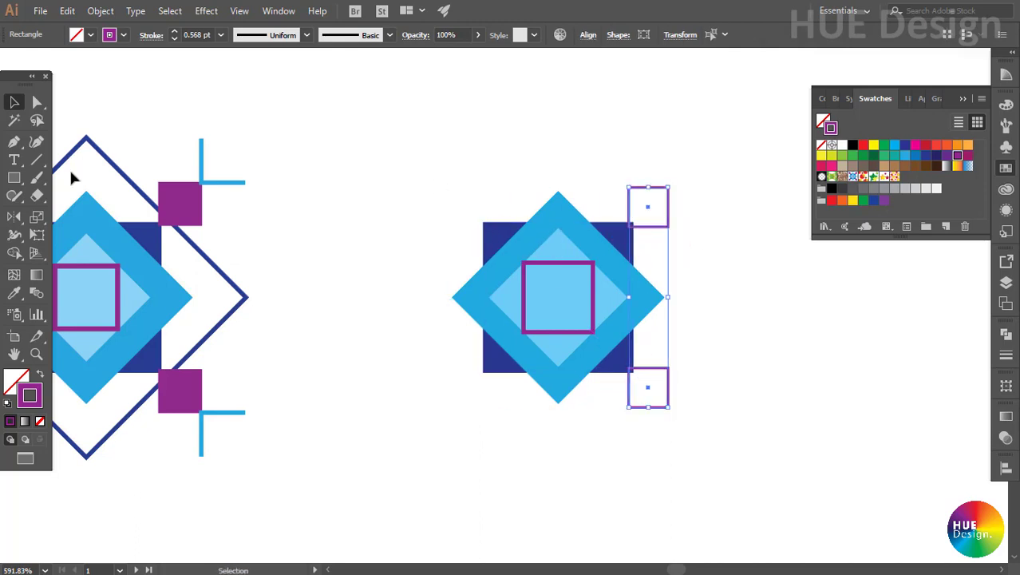
Reflect copies of the right-hand corner squares across the motif centre to the left corners
click(14, 215)
double_click(14, 216)
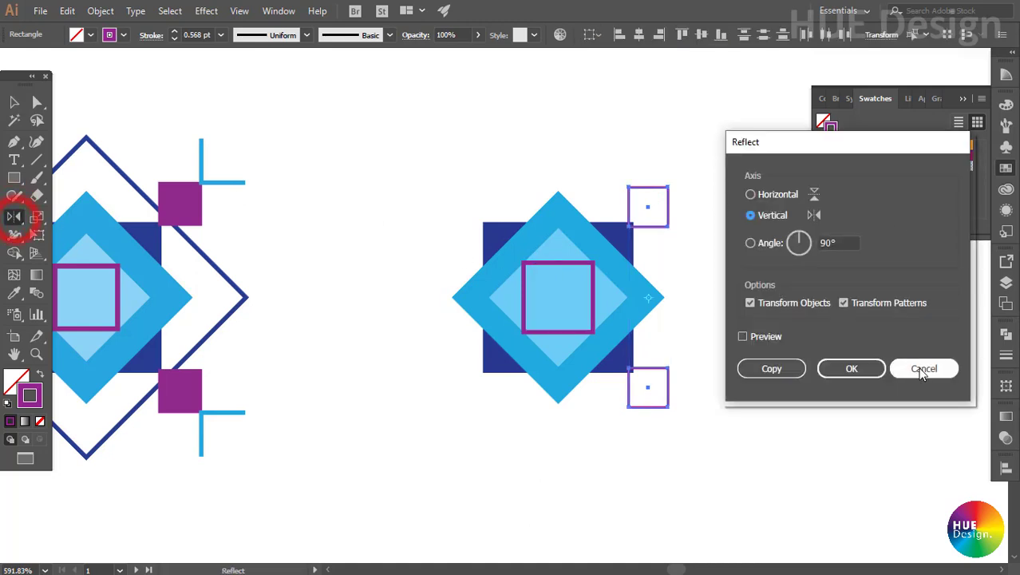
click(919, 367)
click(556, 295)
drag(645, 214, 492, 251)
Give all four corner squares a solid purple fill with no stroke
click(13, 99)
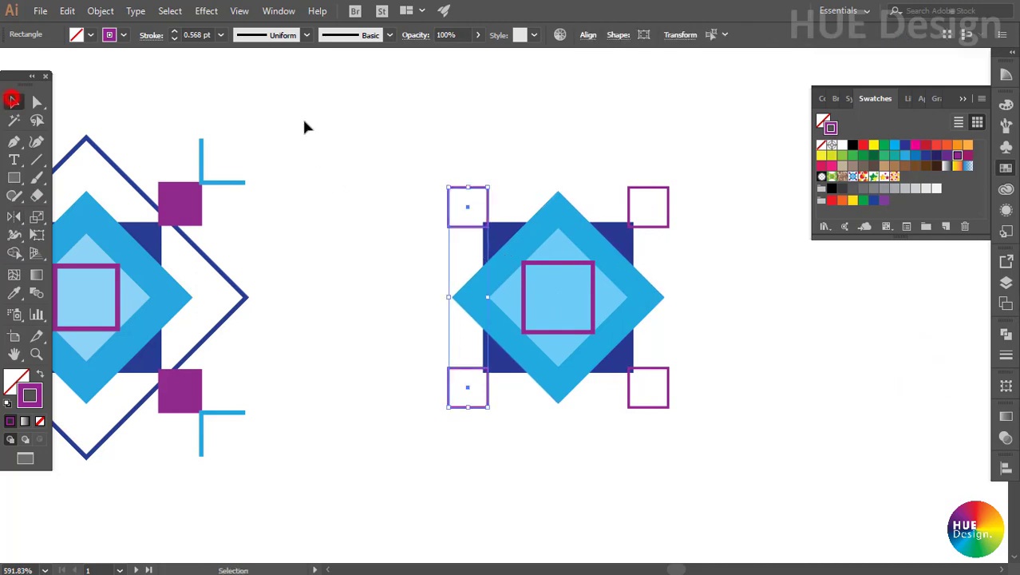
drag(649, 160, 690, 399)
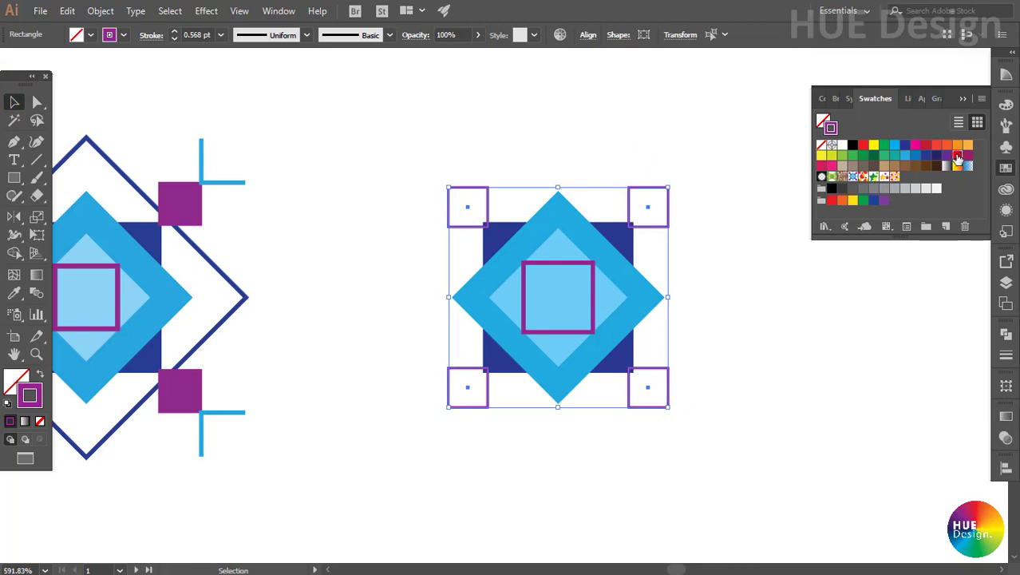
click(40, 421)
click(1004, 168)
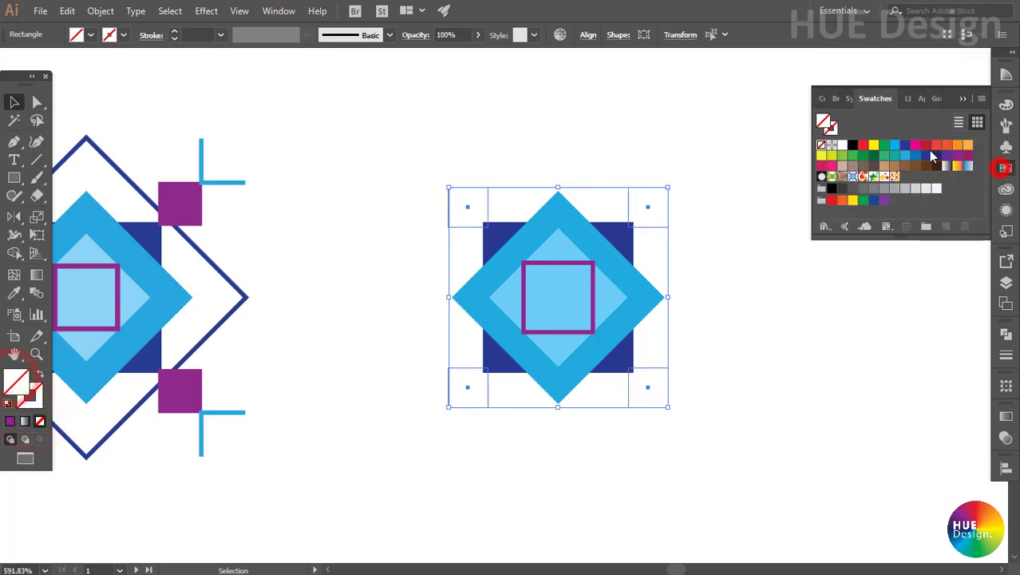
click(958, 156)
click(748, 341)
Copy the top-right corner square diagonally up and to the right
drag(650, 217, 687, 176)
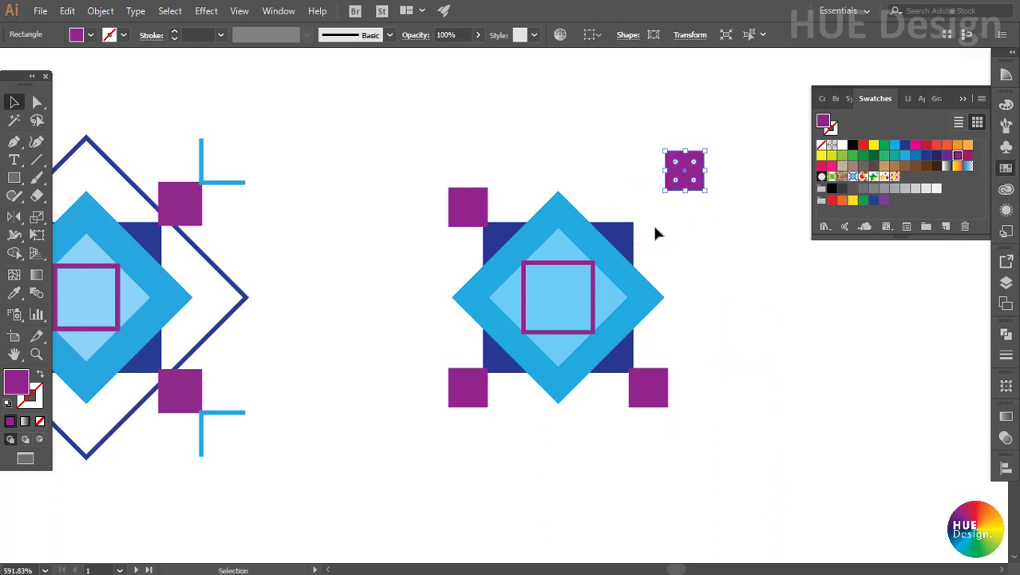
key(ctrl+z)
drag(653, 213, 690, 178)
Give the copied square a blue outline and no fill
click(39, 421)
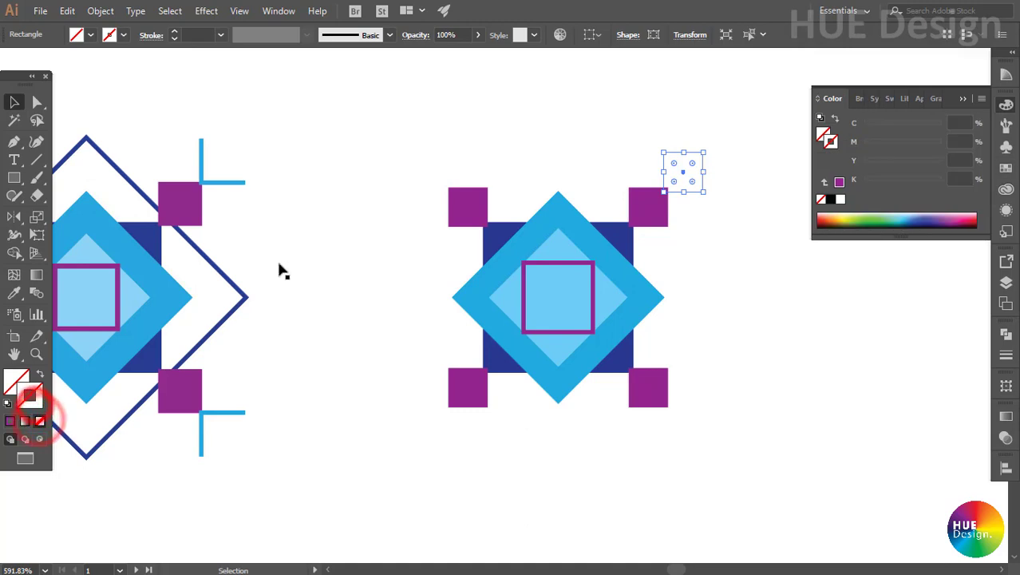
click(1006, 167)
click(908, 156)
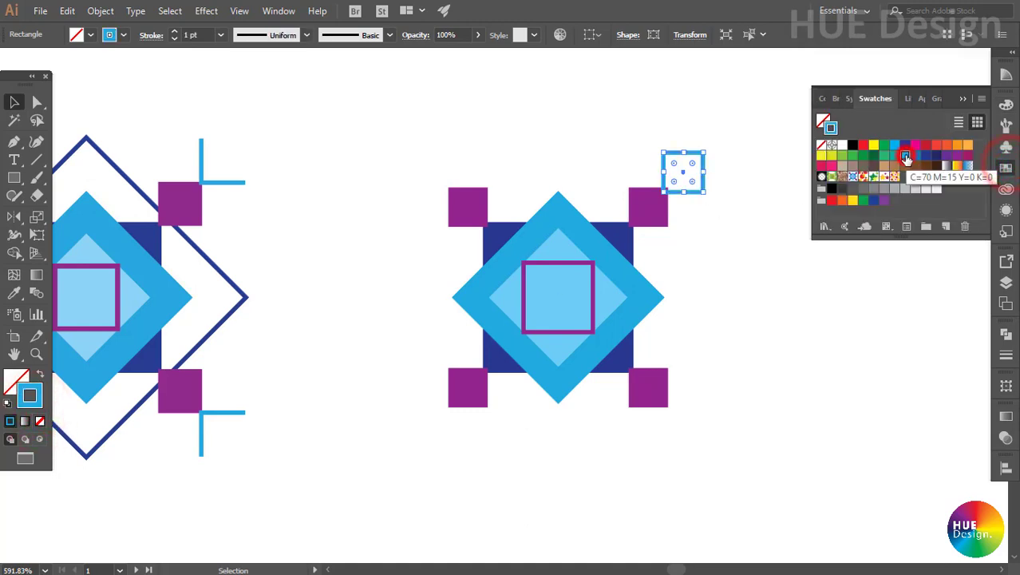
click(728, 227)
Delete the square's top-right anchor point to leave an L-shaped corner bracket
key(a)
click(705, 162)
key(Delete)
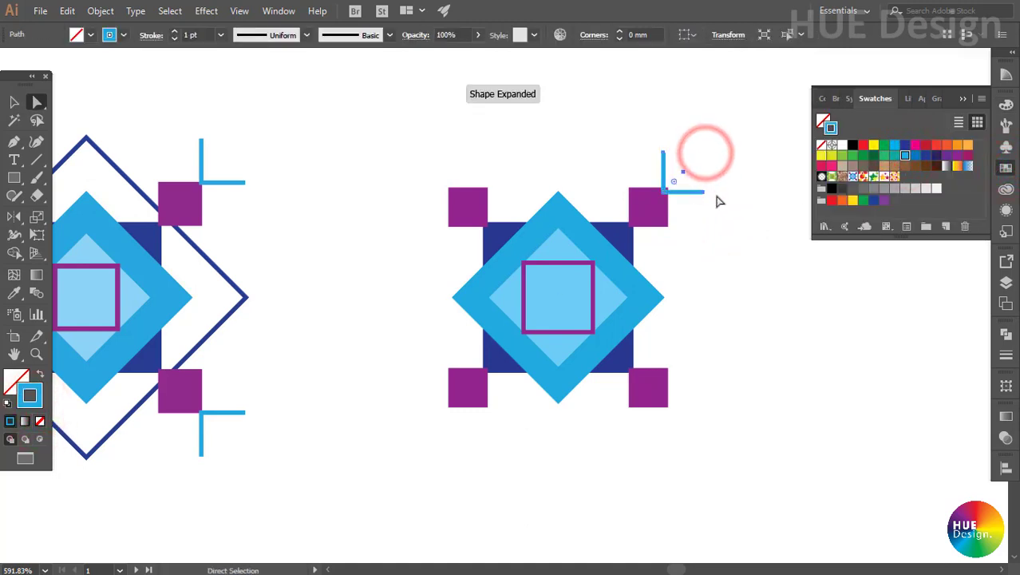
key(v)
click(718, 198)
click(684, 194)
Reflect a copy of the L bracket to the tile's bottom-right corner
click(14, 217)
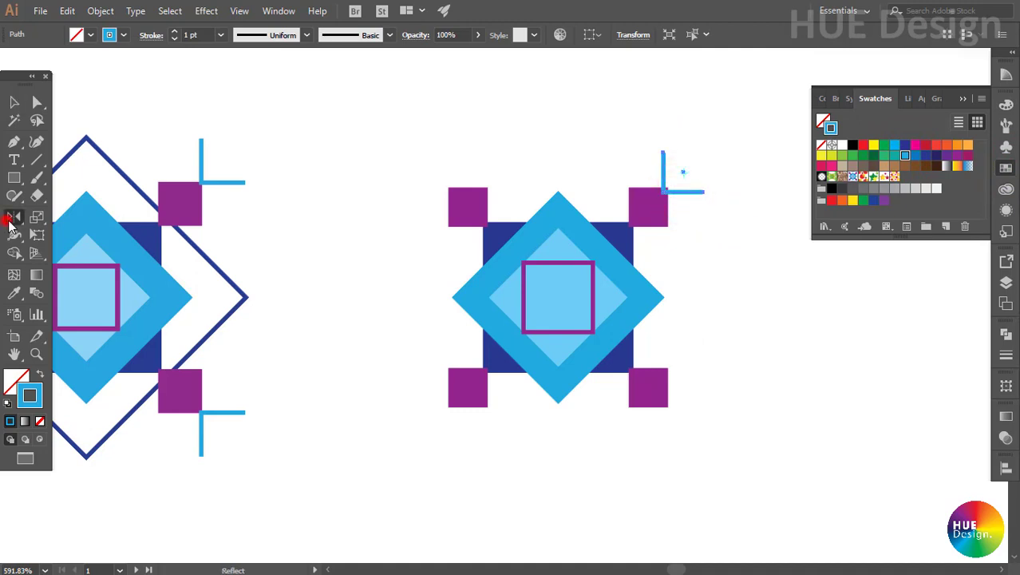
click(555, 297)
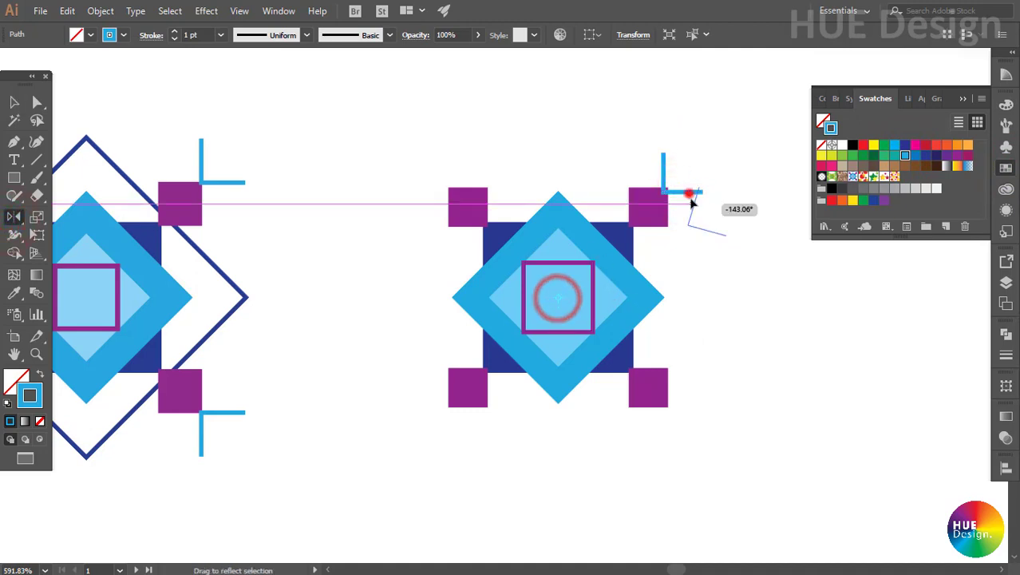
drag(685, 194, 679, 341)
key(v)
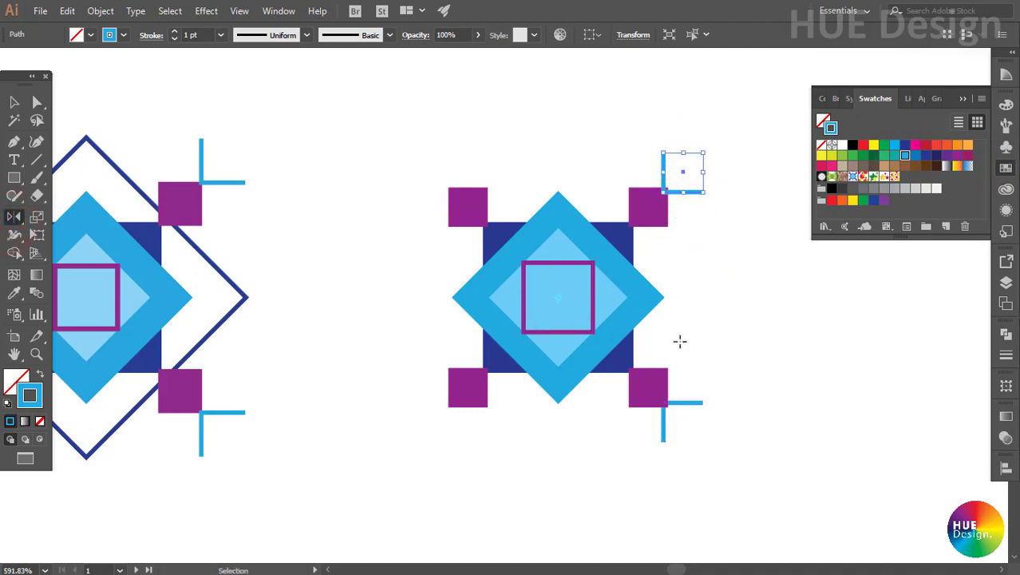
Reflect copies of both right-hand L brackets to the left corners
double_click(14, 217)
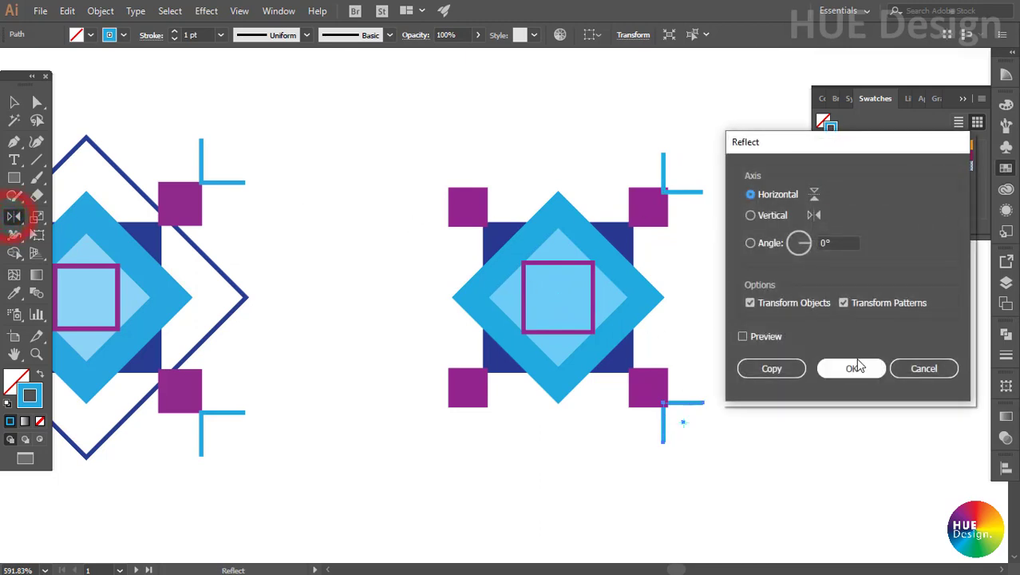
click(906, 367)
key(v)
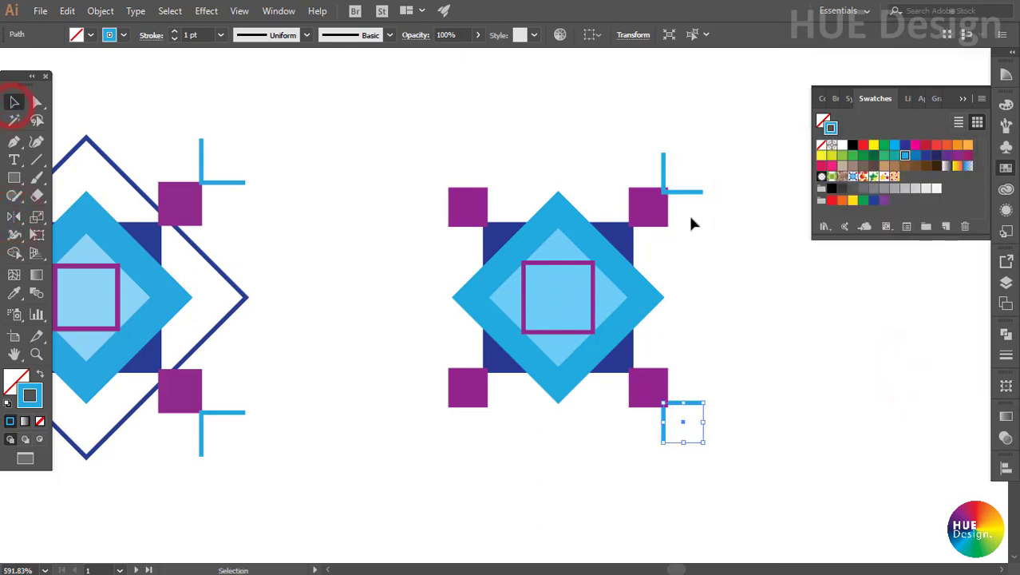
shift+click(687, 192)
click(13, 216)
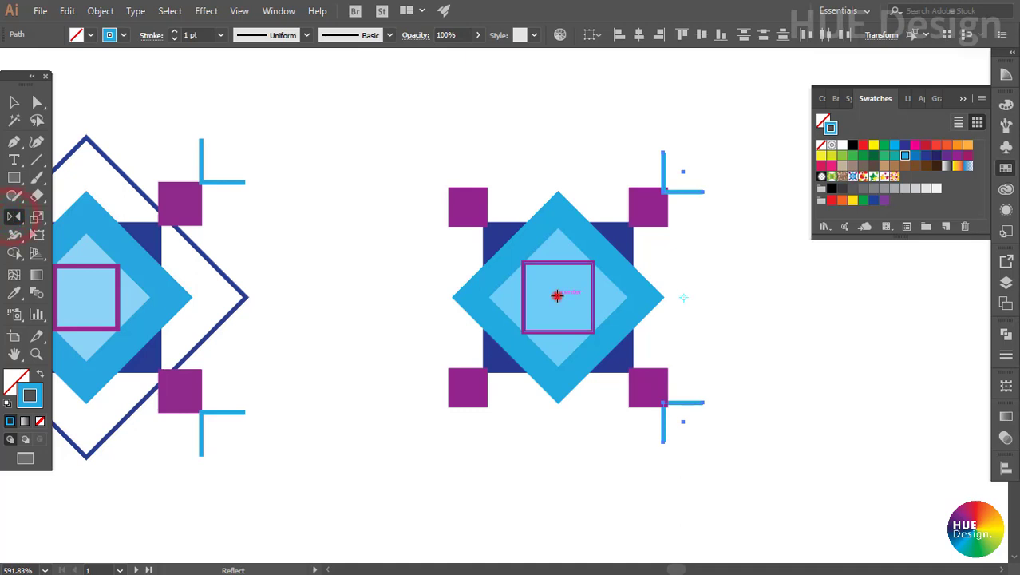
click(557, 296)
drag(690, 193, 421, 175)
Enlarge the diamond to span the tile, with a dark blue stroke and no fill
click(14, 101)
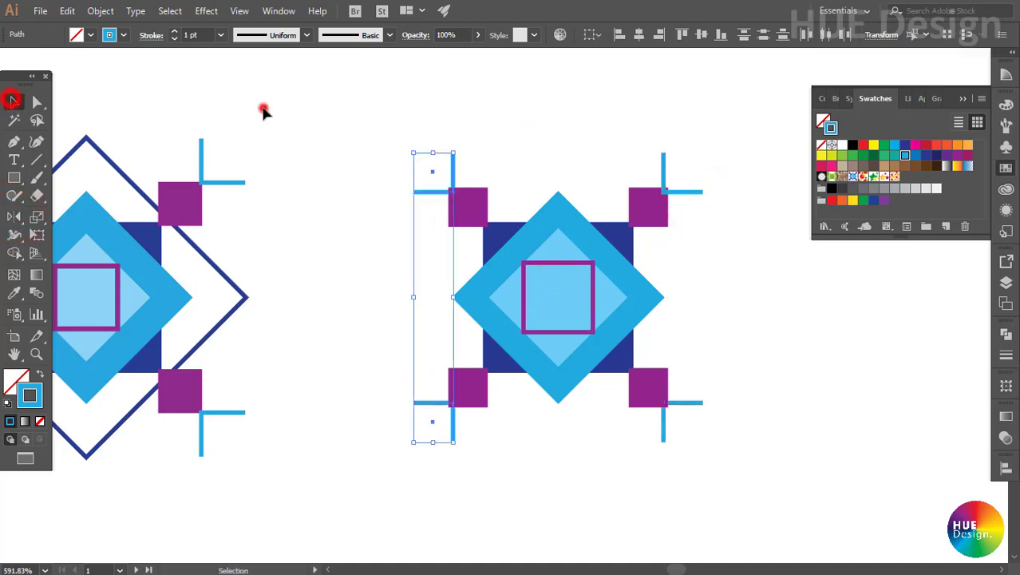
click(263, 112)
click(555, 214)
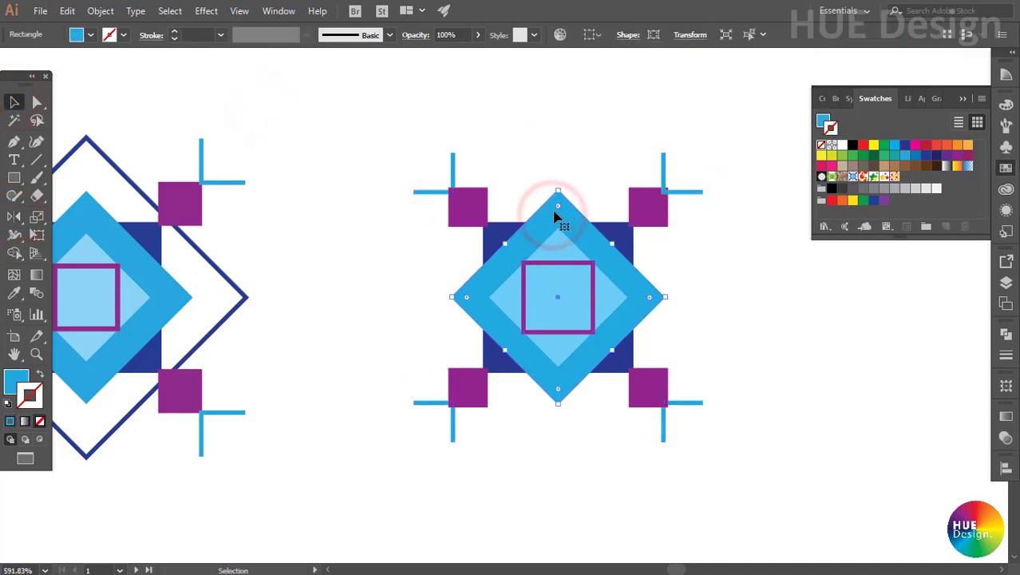
drag(558, 192, 561, 141)
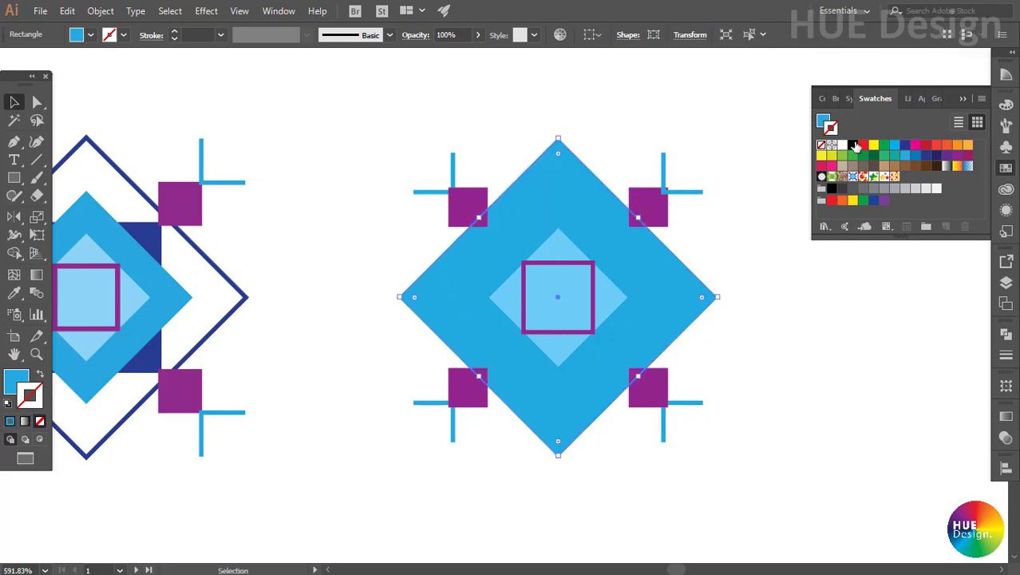
click(933, 155)
click(16, 377)
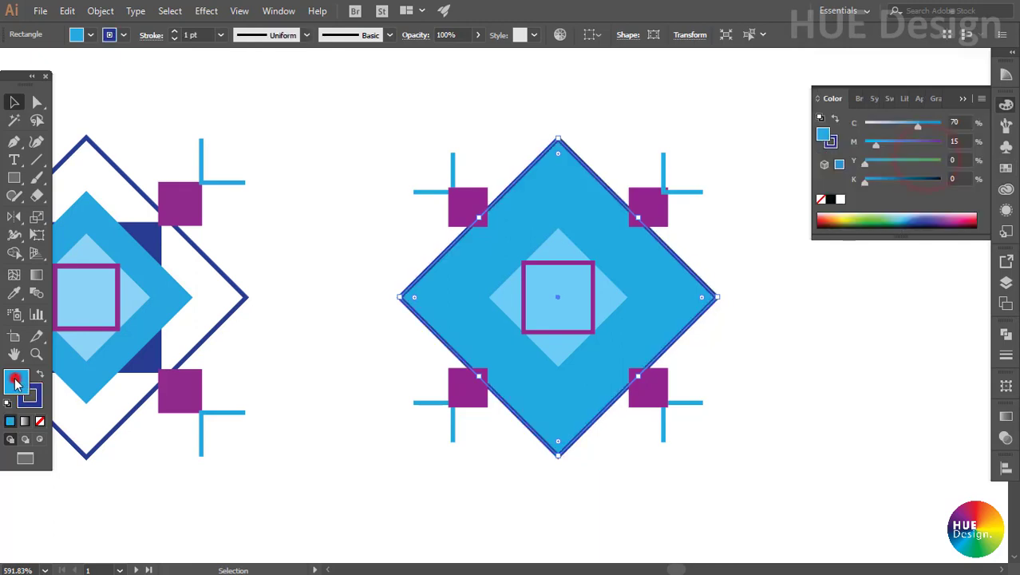
click(40, 421)
click(753, 308)
Zoom out to see both tiles and select the finished right tile
drag(355, 137, 775, 430)
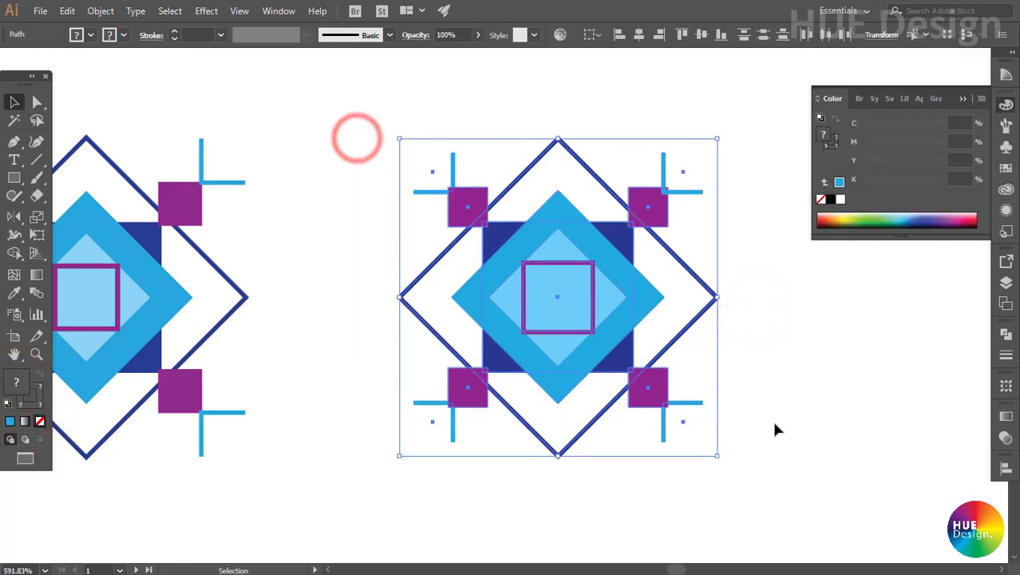
key(ctrl+minus)
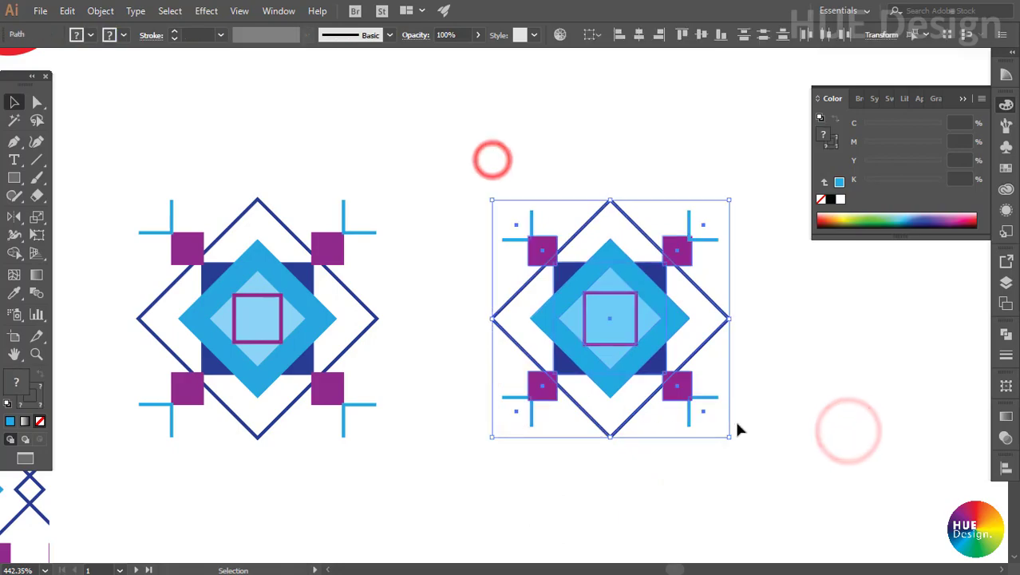
click(772, 408)
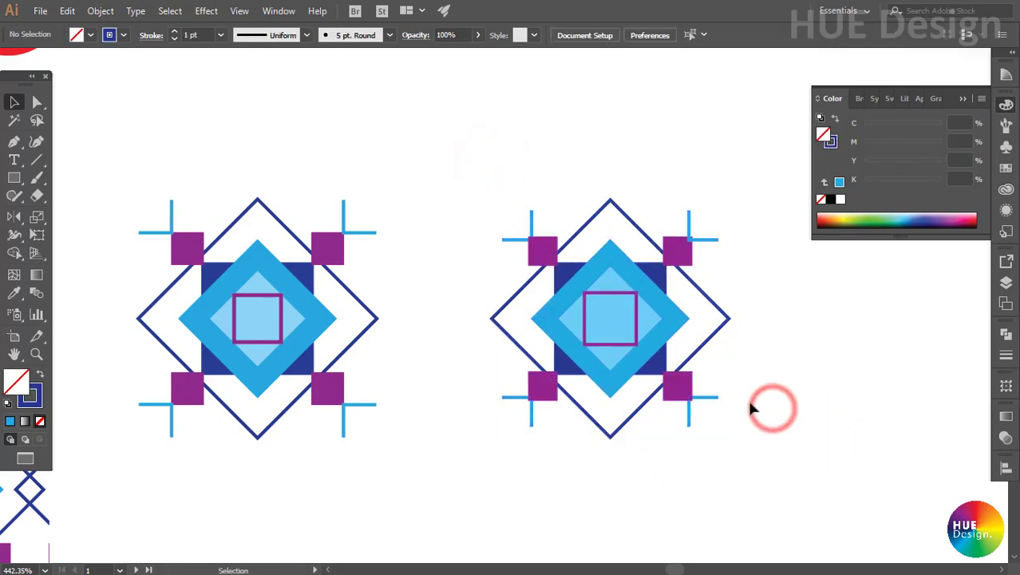
click(615, 323)
Move the diamond tile below the star pattern rectangle and select it
scroll(790, 481, down, 5)
mouse_move(733, 424)
mouse_down()
mouse_move(440, 305)
mouse_move(334, 357)
mouse_up()
click(519, 289)
mouse_move(82, 349)
mouse_down()
mouse_move(285, 391)
mouse_move(353, 440)
mouse_up()
drag(547, 377, 546, 347)
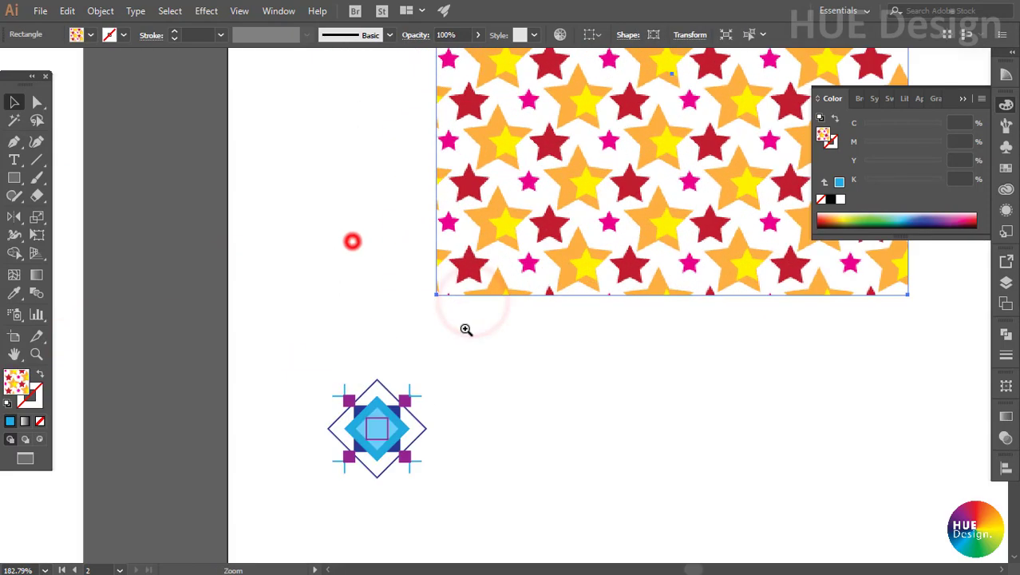
drag(473, 304, 485, 381)
click(335, 371)
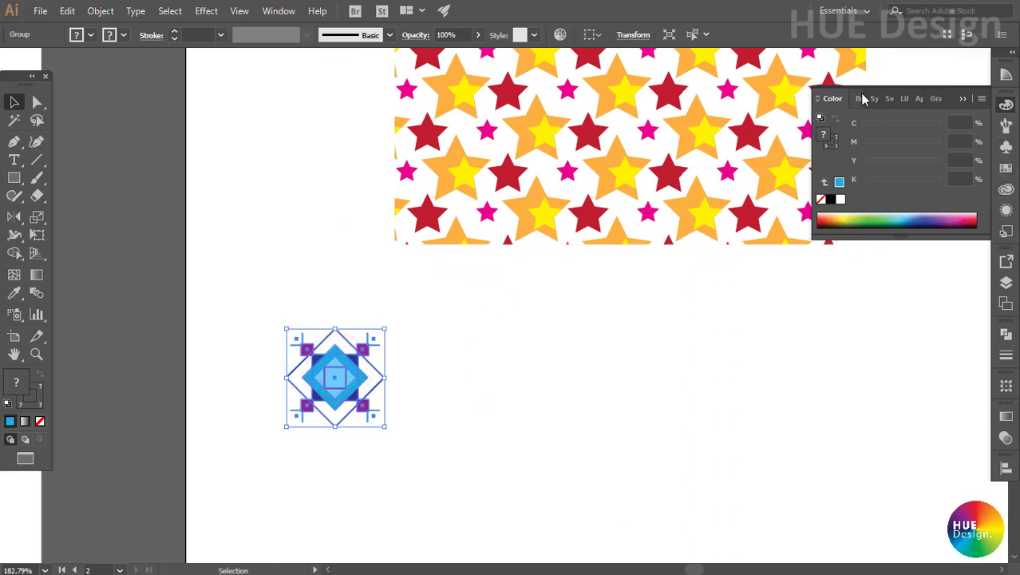
Make a grid pattern from the tile with a 22 mm tile width and finish editing
click(100, 11)
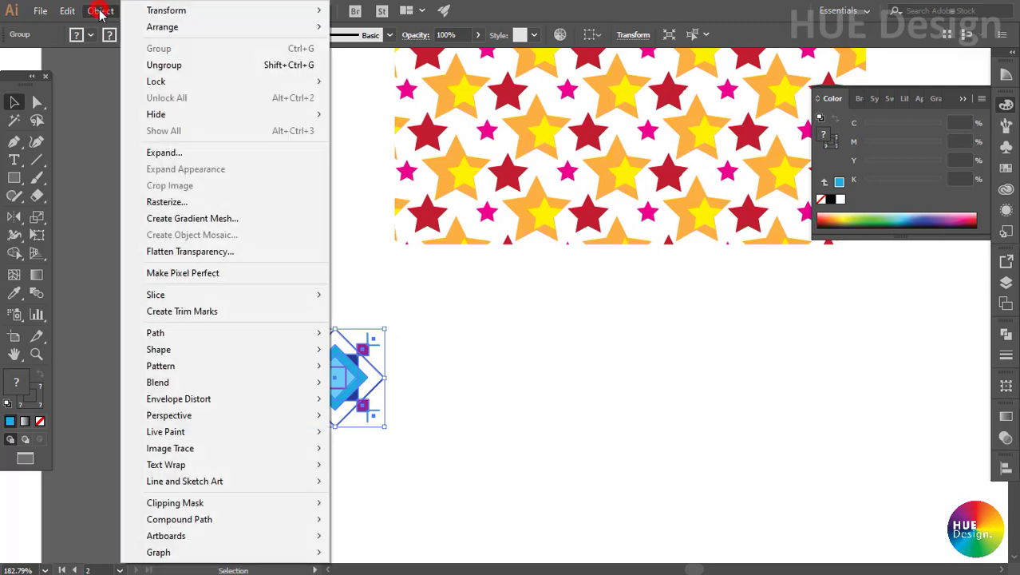
mouse_move(160, 365)
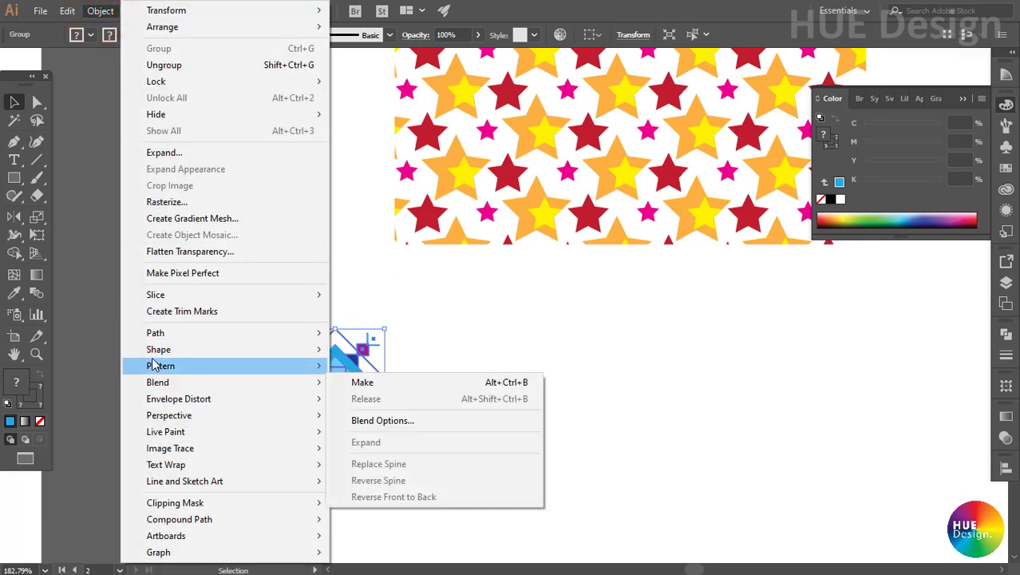
click(360, 366)
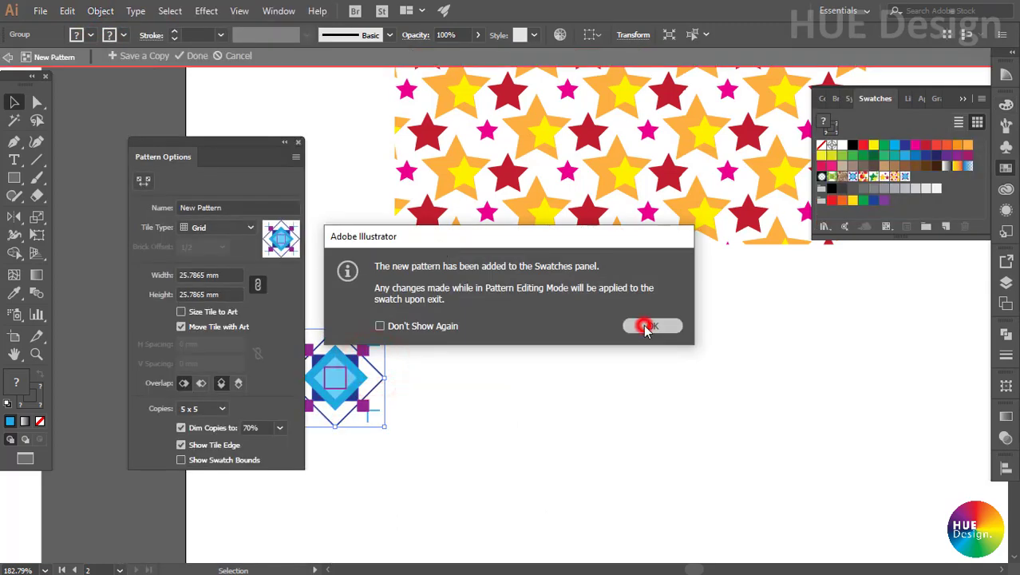
click(648, 327)
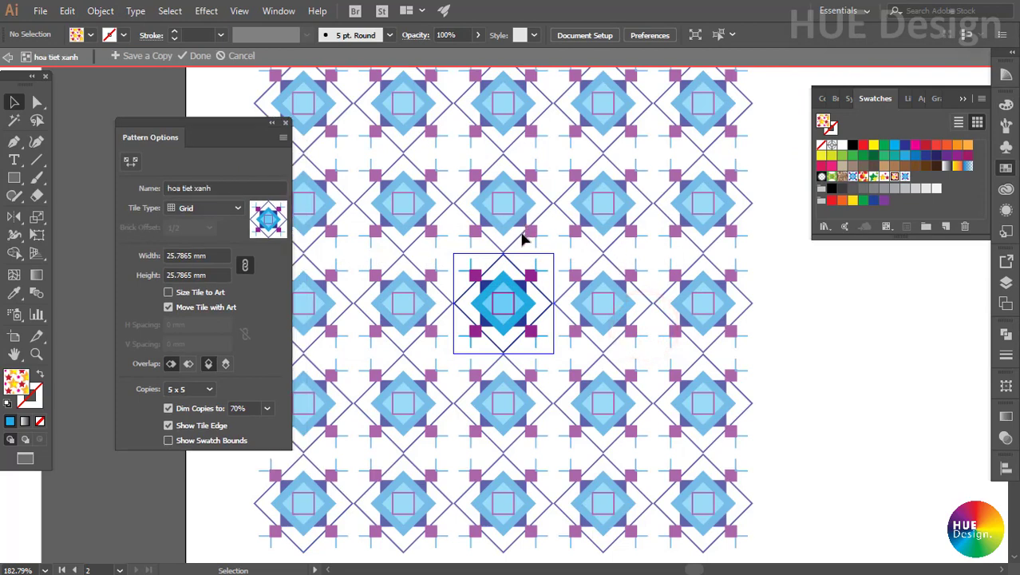
click(208, 212)
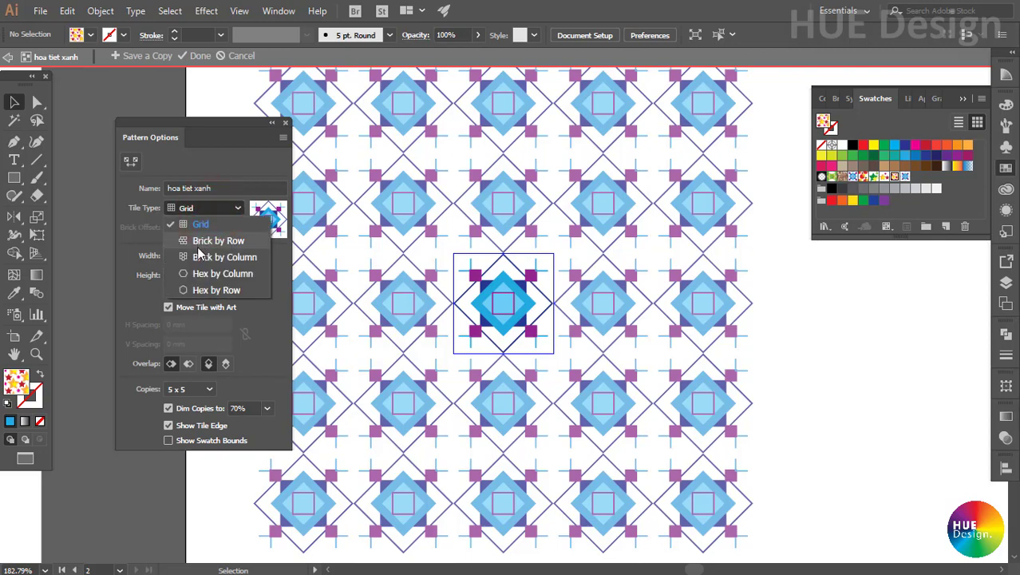
click(112, 239)
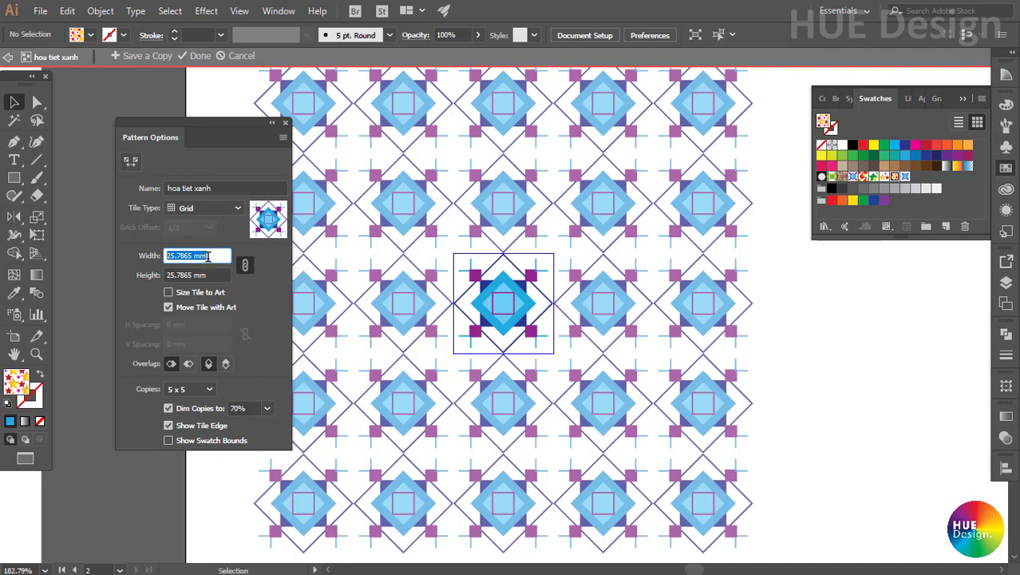
text(22)
key(Tab)
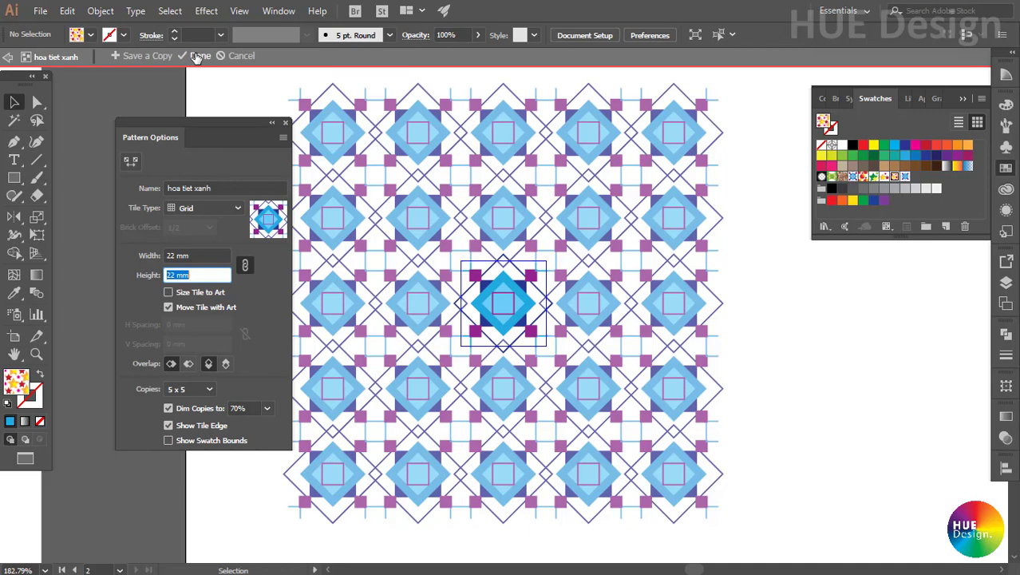
click(195, 55)
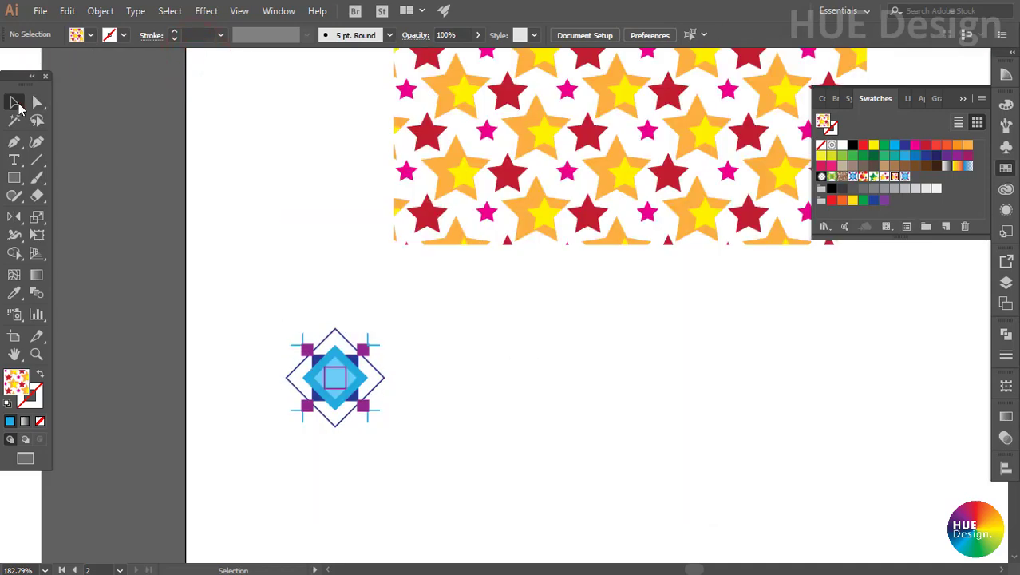
click(14, 102)
click(569, 155)
drag(671, 128, 591, 398)
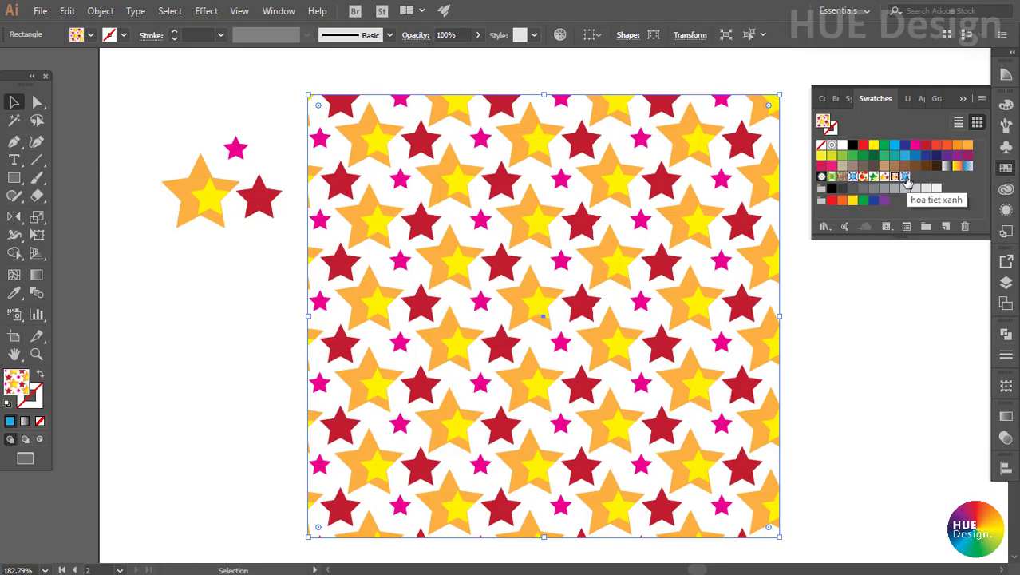
click(906, 176)
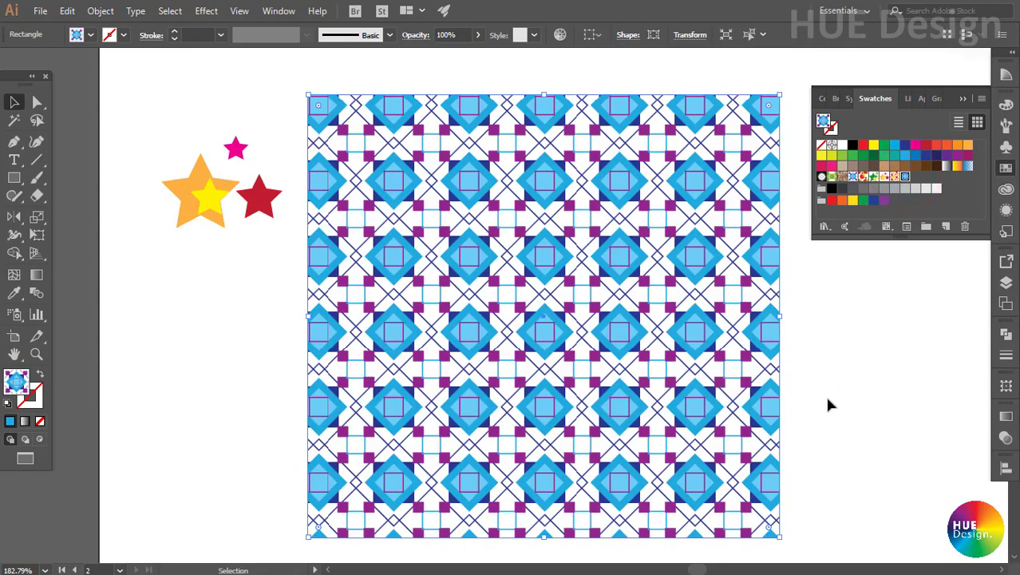
key(ctrl+z)
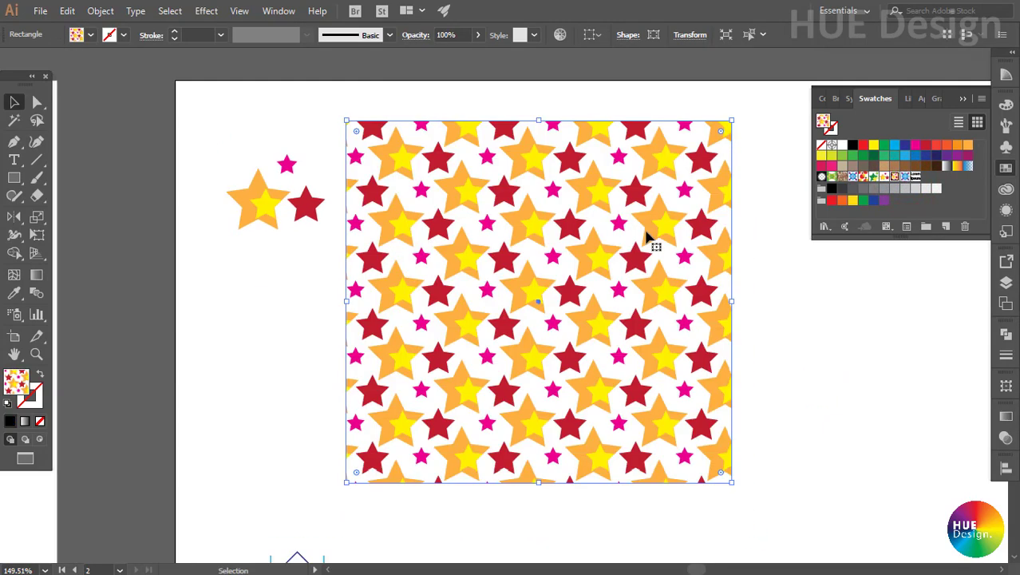